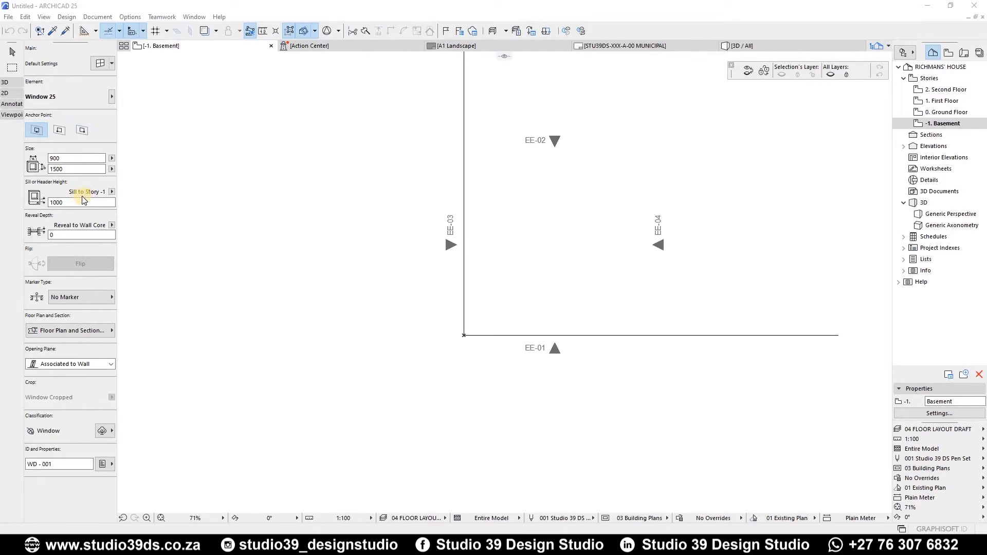
Set the Basement story's height to next to 2600 in the story settings.
left_click(15, 82)
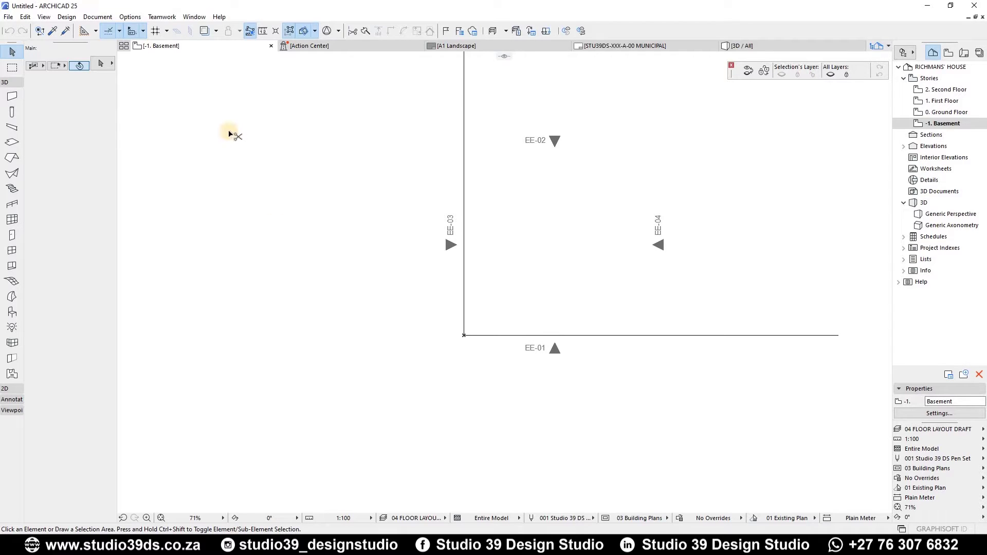
key("ctrl+Up")
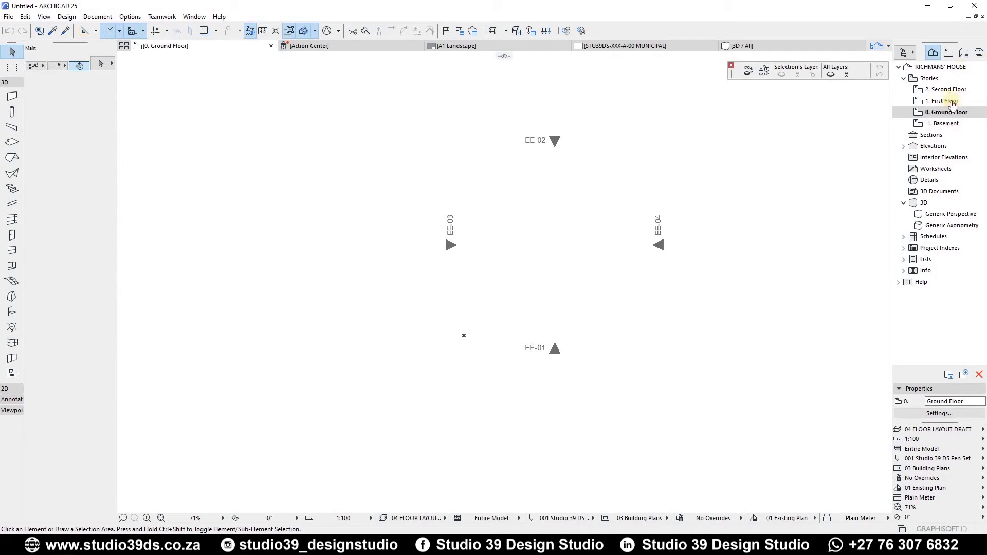
right_click(933, 113)
left_click(887, 265)
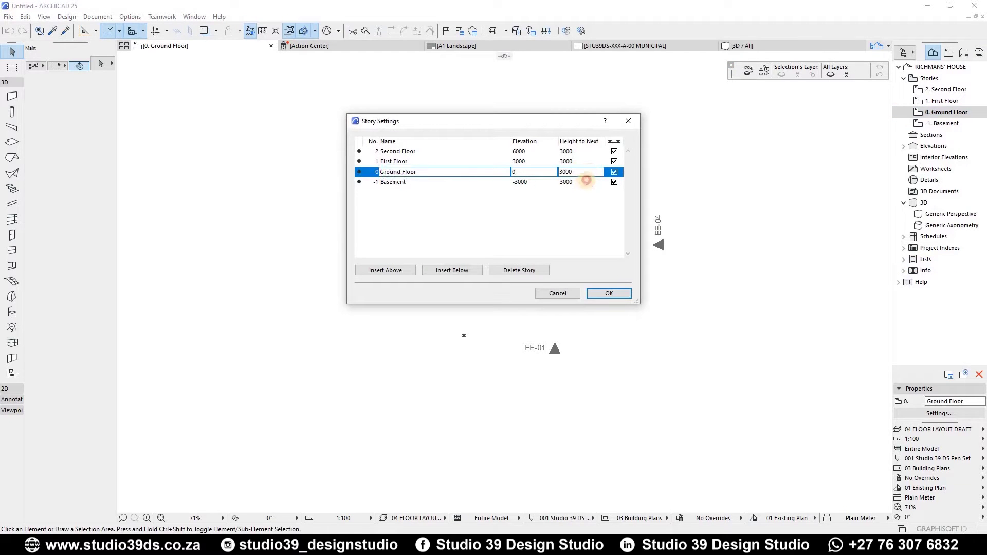
left_click(574, 182)
type("2600")
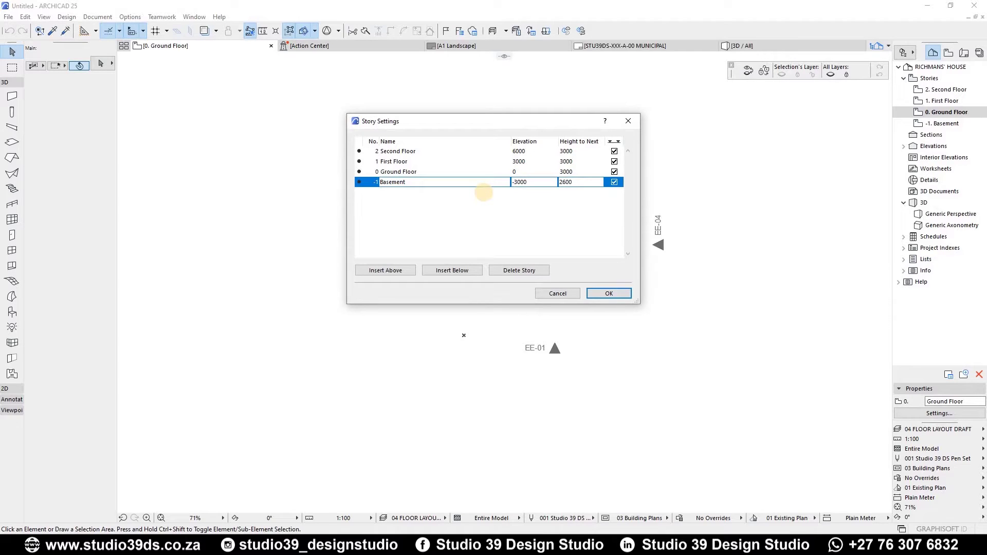
key("Return")
left_click(620, 295)
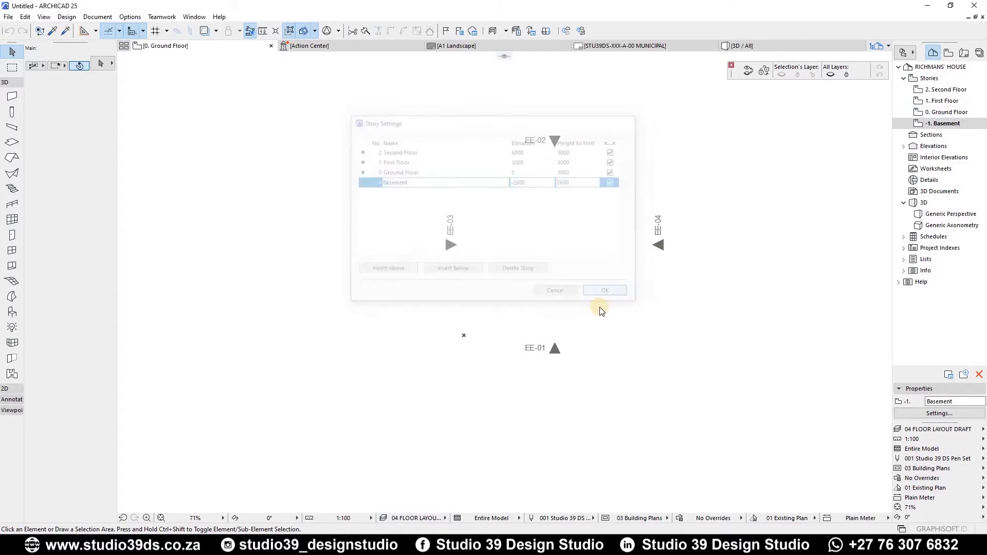
Reopen the story settings at the Ground Floor's height, accept them and show the Ground Floor plan.
left_click(948, 112)
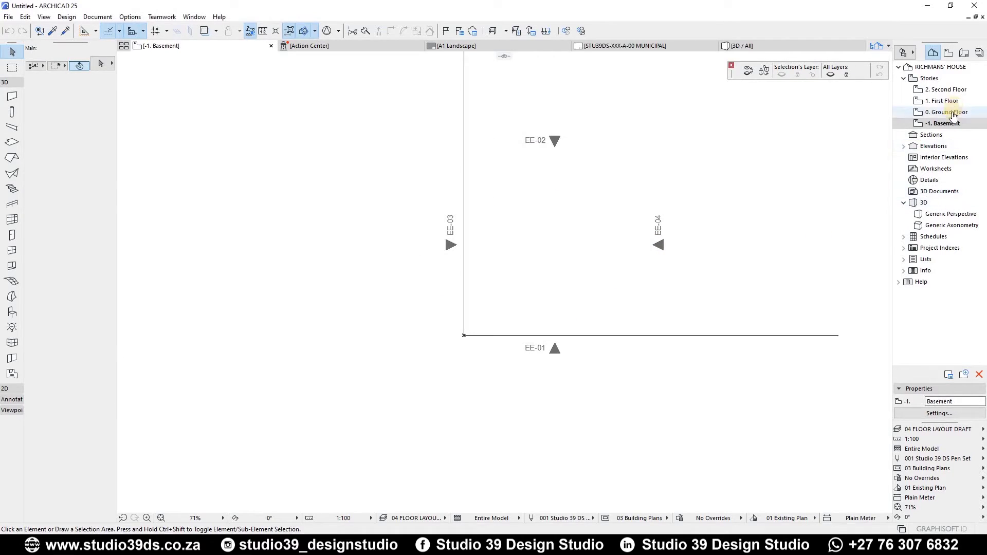
right_click(920, 112)
left_click(822, 250)
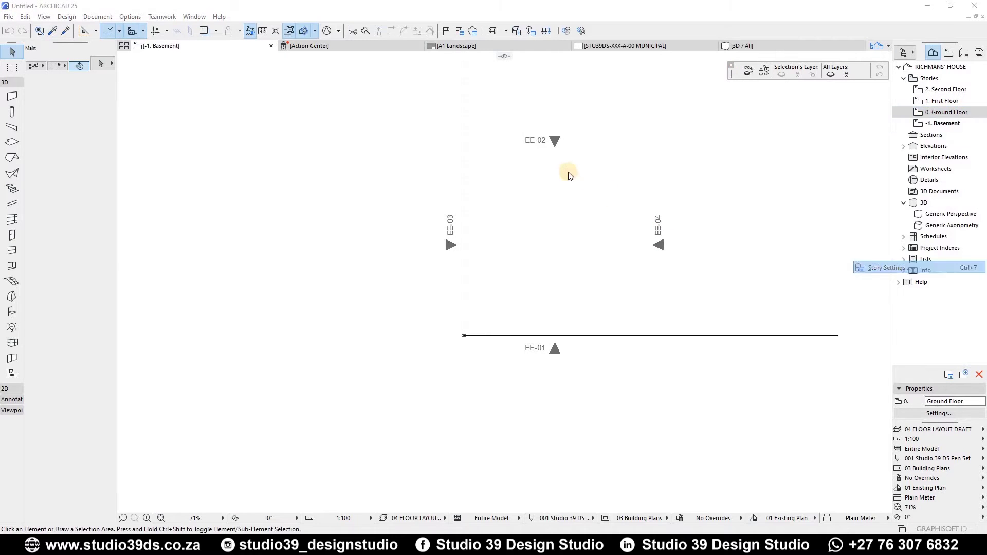
left_click(502, 171)
key("Tab")
key("Tab")
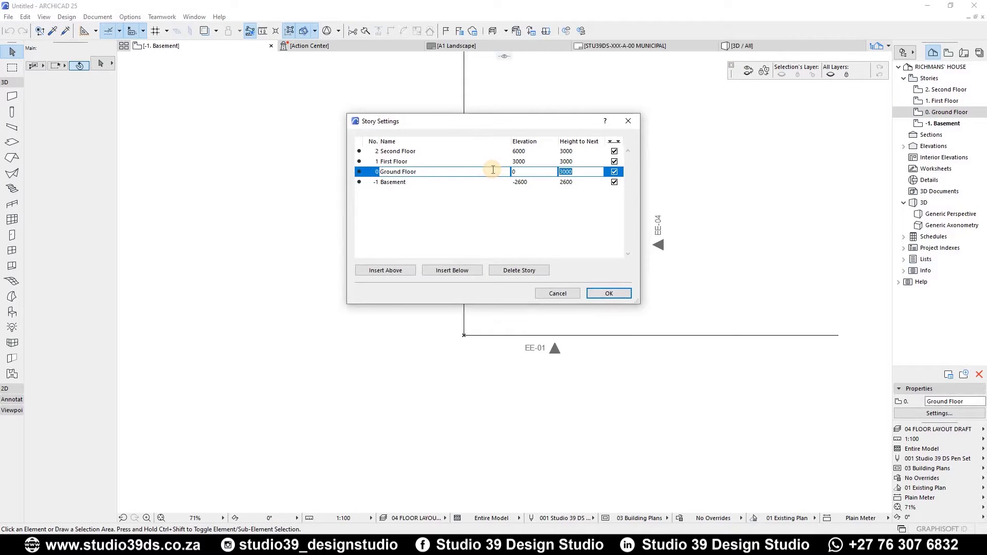
key("Return")
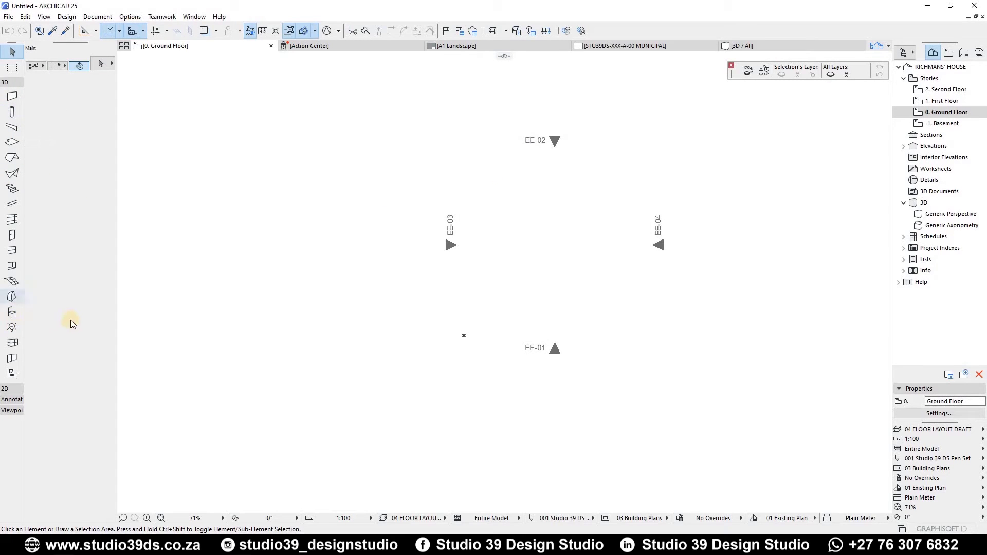
Draw a polyline from the origin with the rotated rectangle method, 6000 along the vertical direction and 2400 wide.
left_click(6, 83)
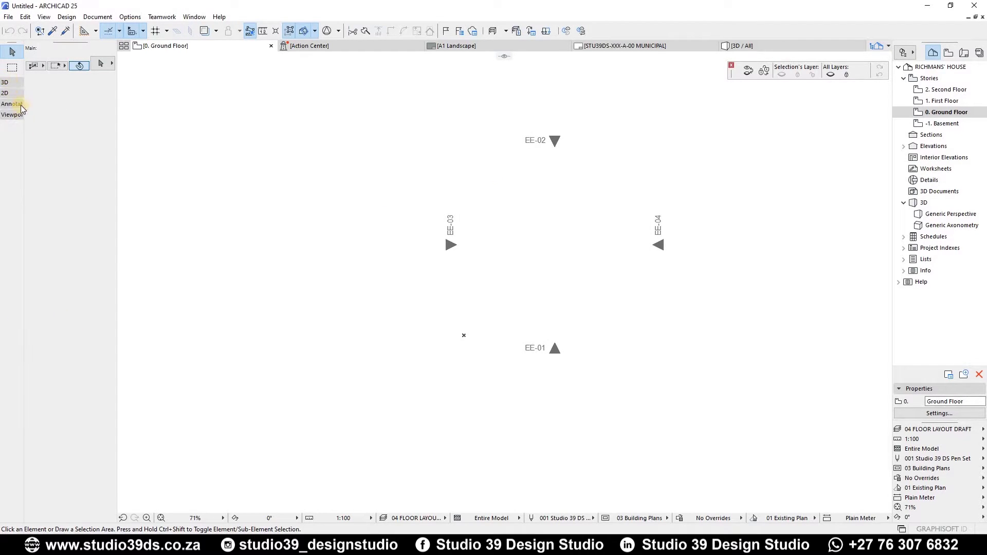
left_click(6, 93)
left_click(11, 137)
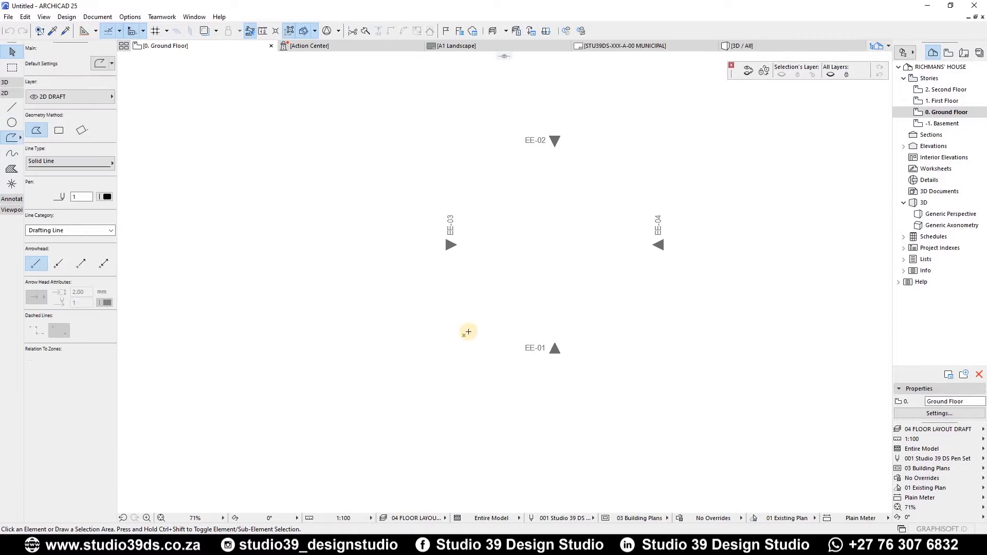
left_click(478, 301)
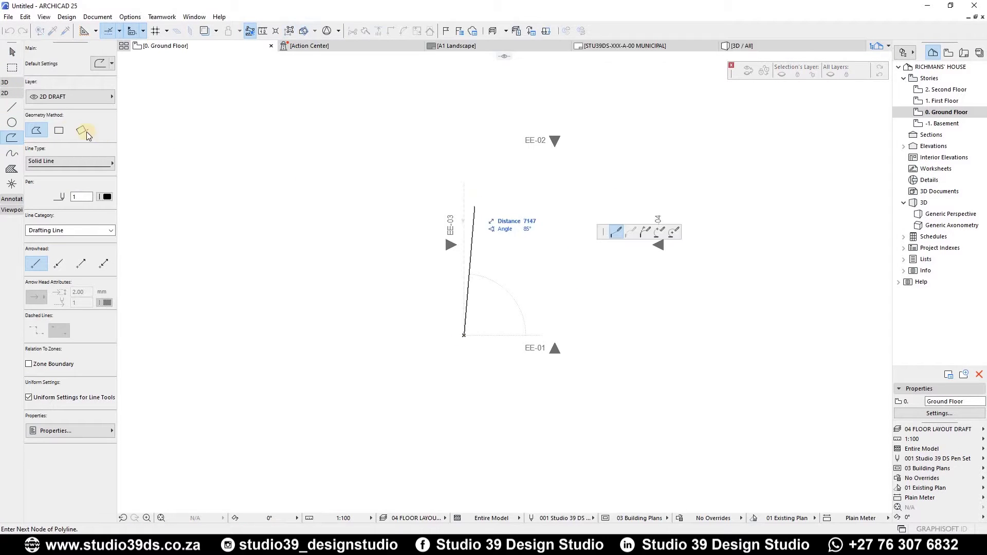
left_click(59, 130)
left_click(81, 130)
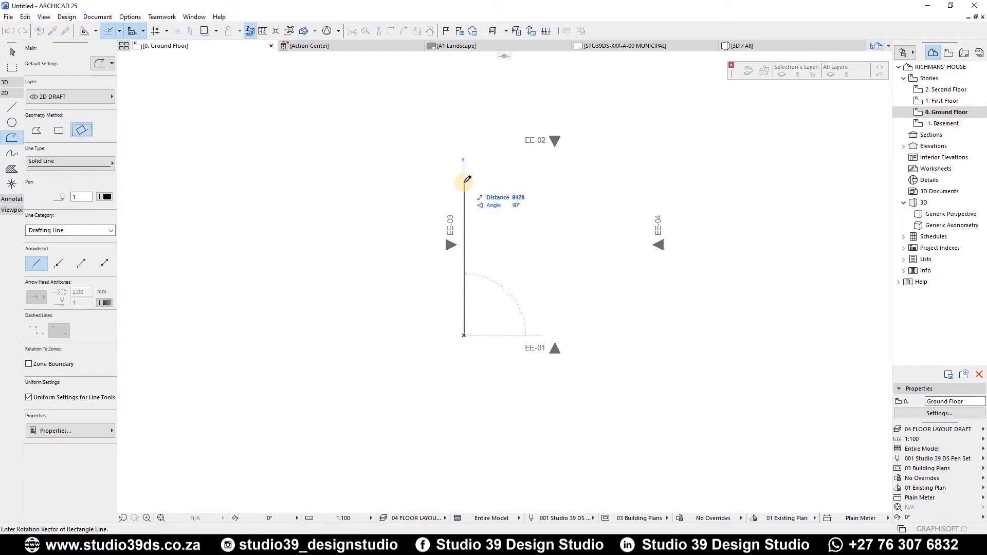
type("6000")
key("Return")
left_click(465, 225)
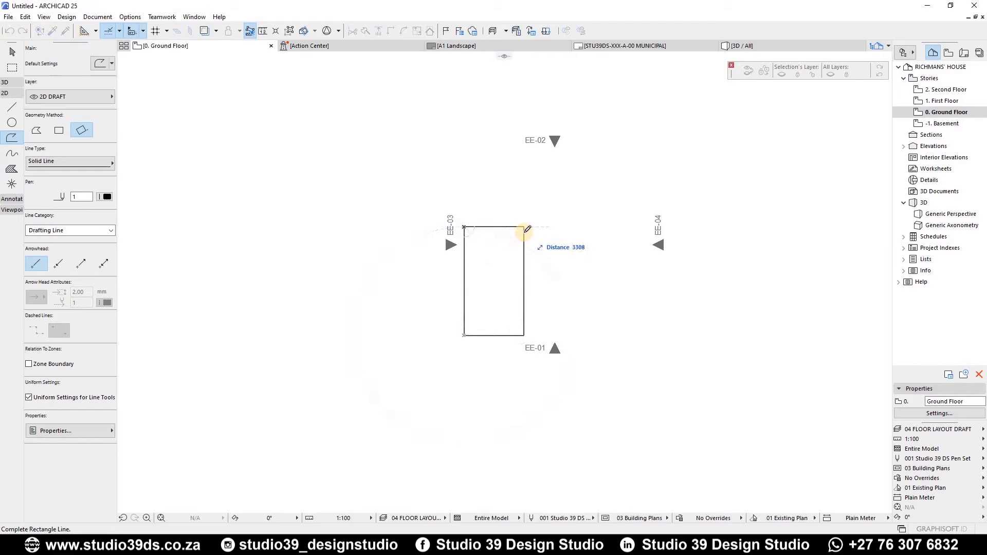
left_click(524, 228)
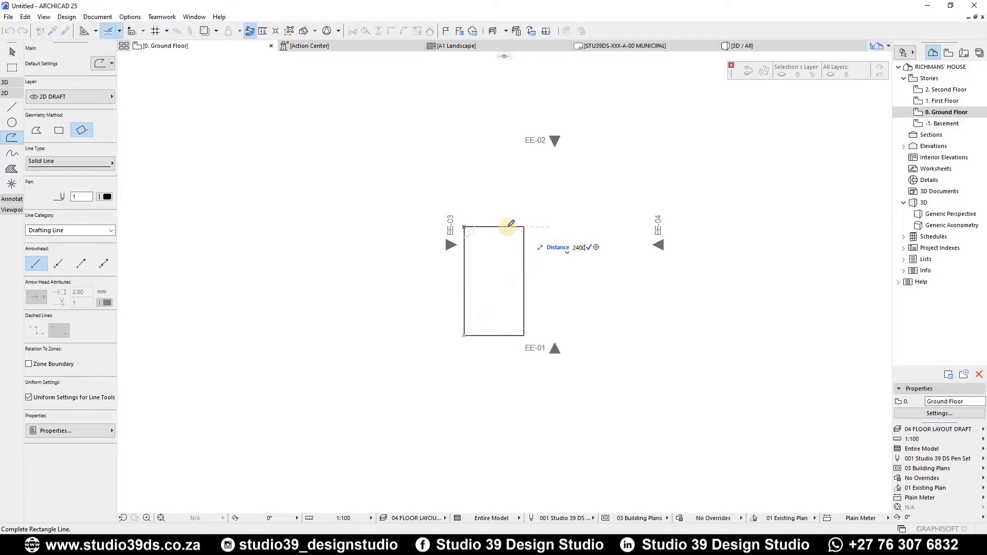
left_click(508, 226)
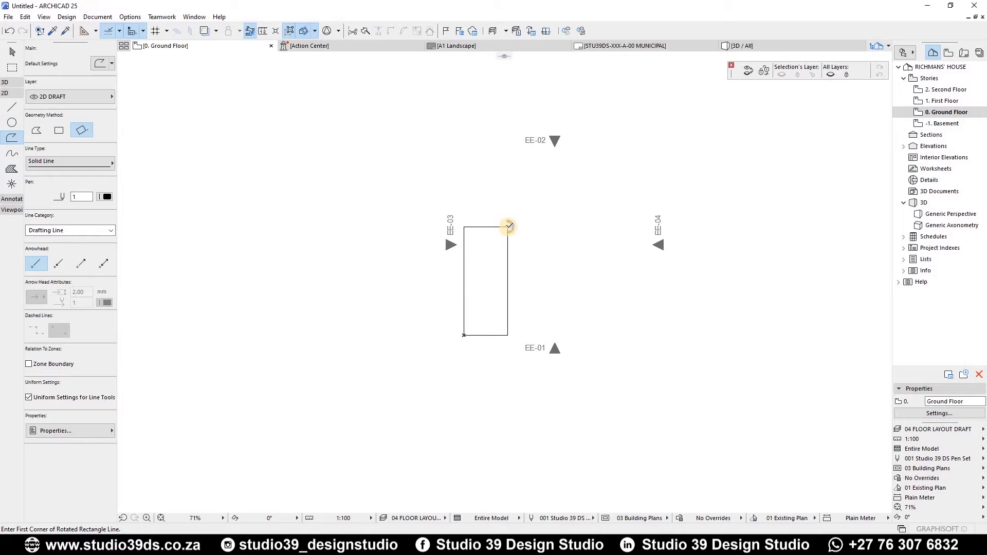
key("Escape")
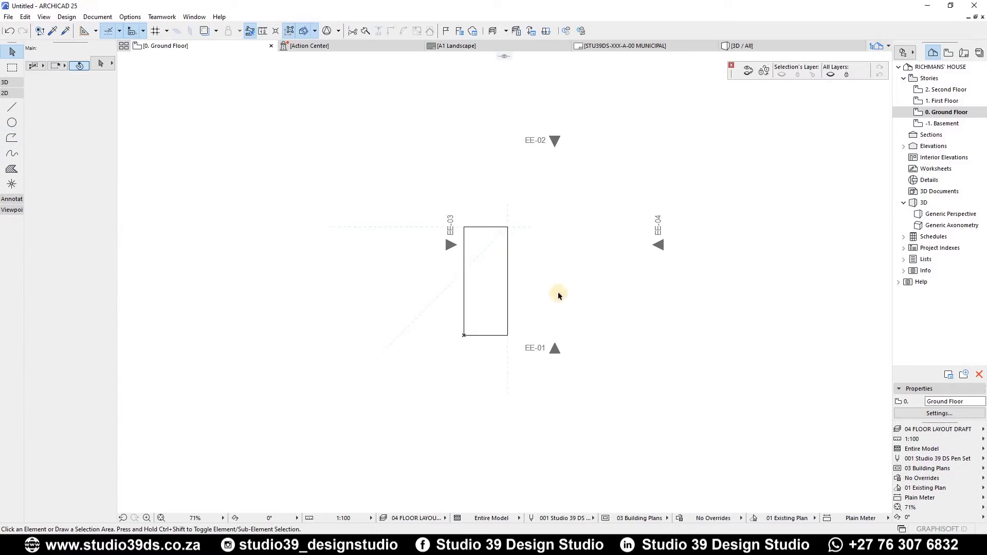
left_click(508, 304)
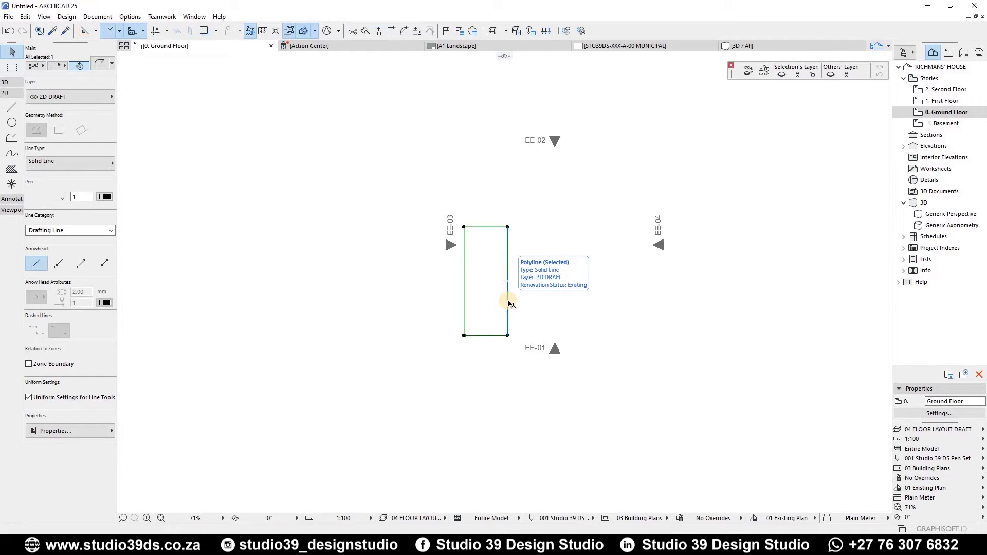
Configure the Slab tool with a basic concrete structure, 130 thickness and the rotated rectangle geometry method.
key("s")
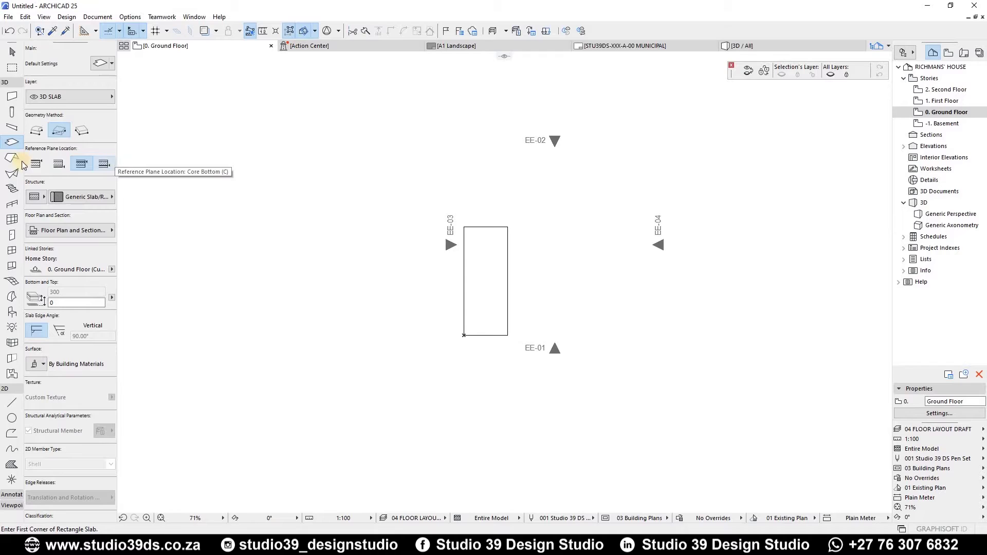
left_click(37, 199)
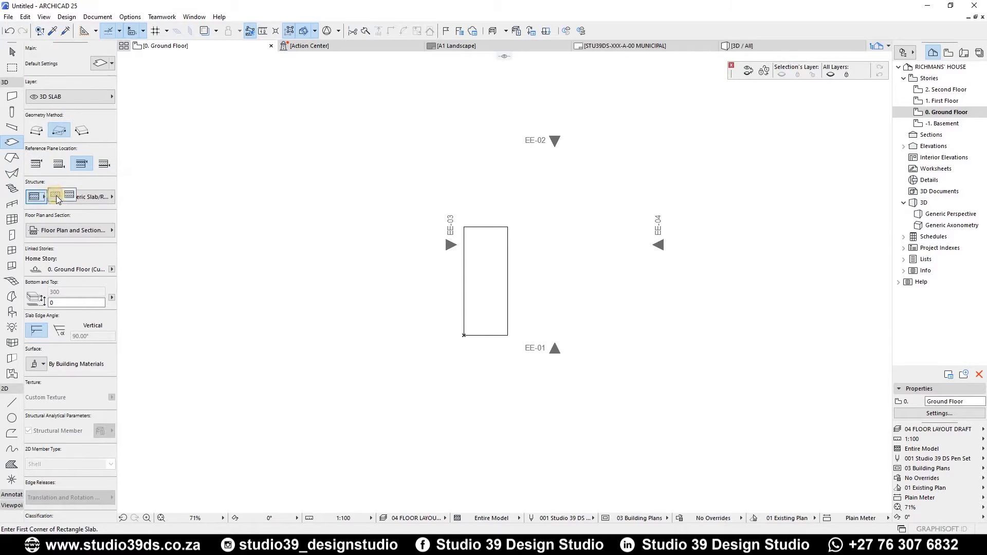
left_click(54, 197)
left_click(64, 292)
key("Return")
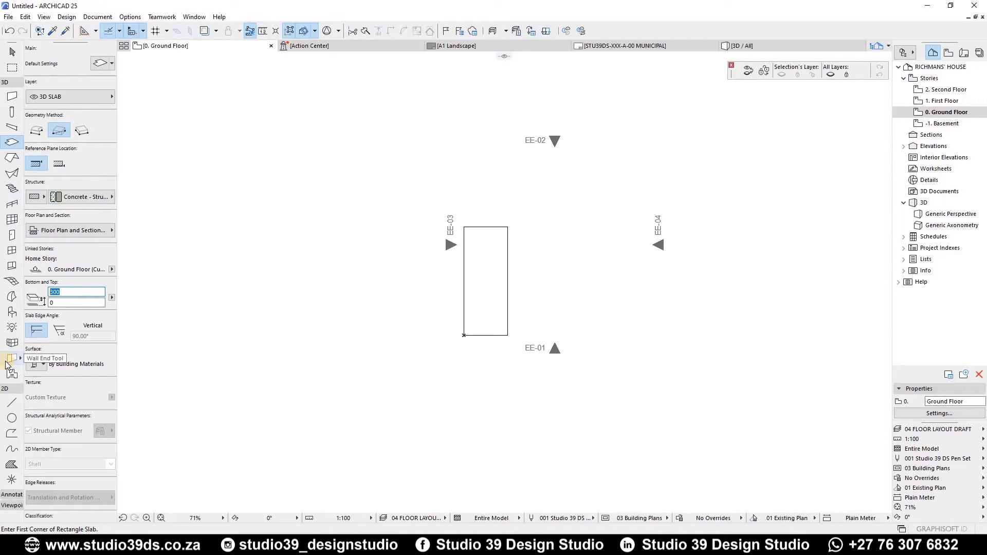
type("130")
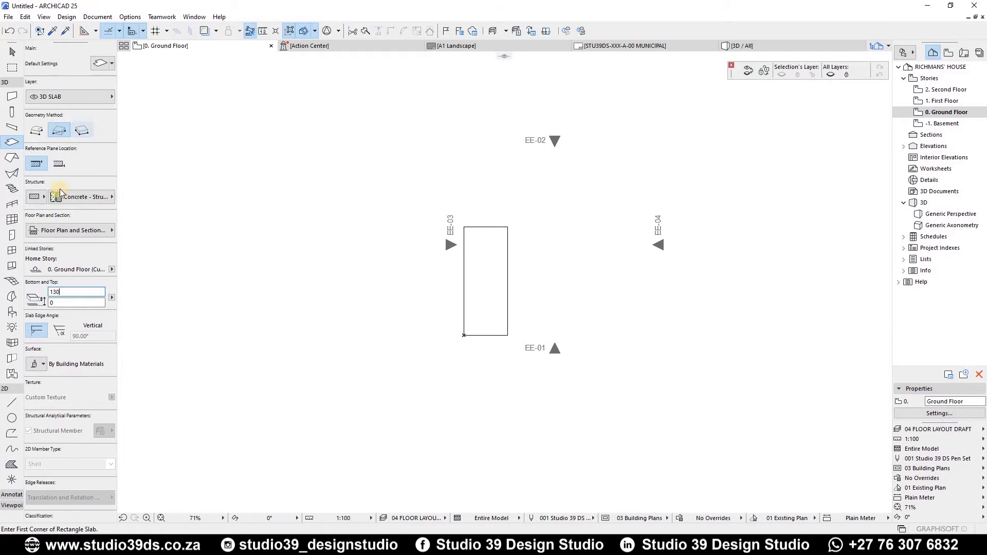
left_click(83, 130)
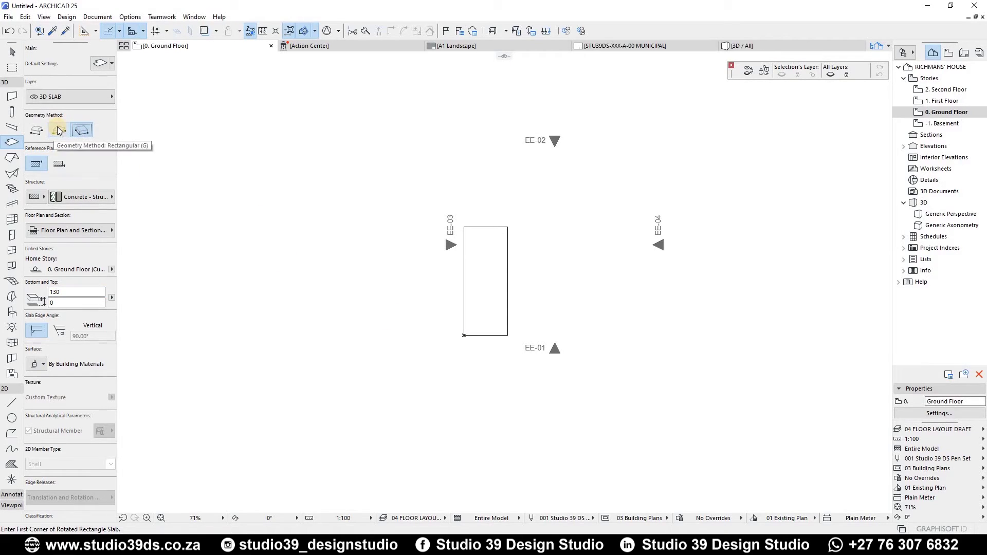
Draw a 190 by 190 slab inside the rectangle's lower-left corner, starting at the origin.
scroll(525, 340, "up", 5)
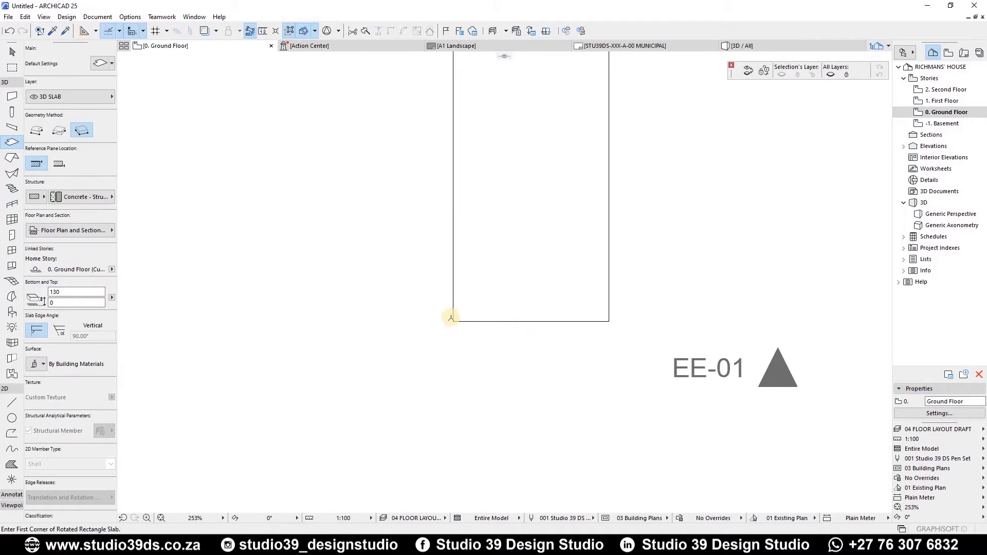
left_click(453, 321)
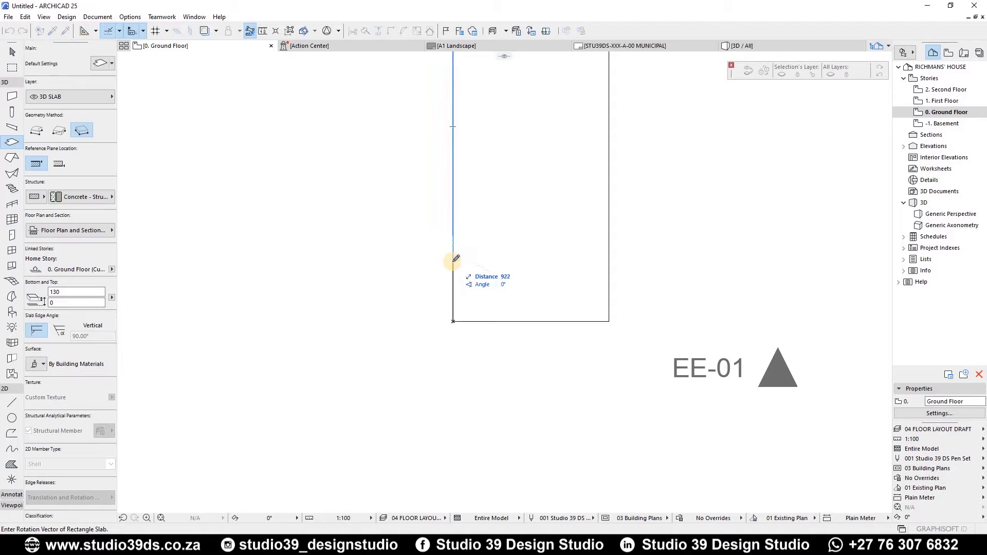
type("190")
key("Tab")
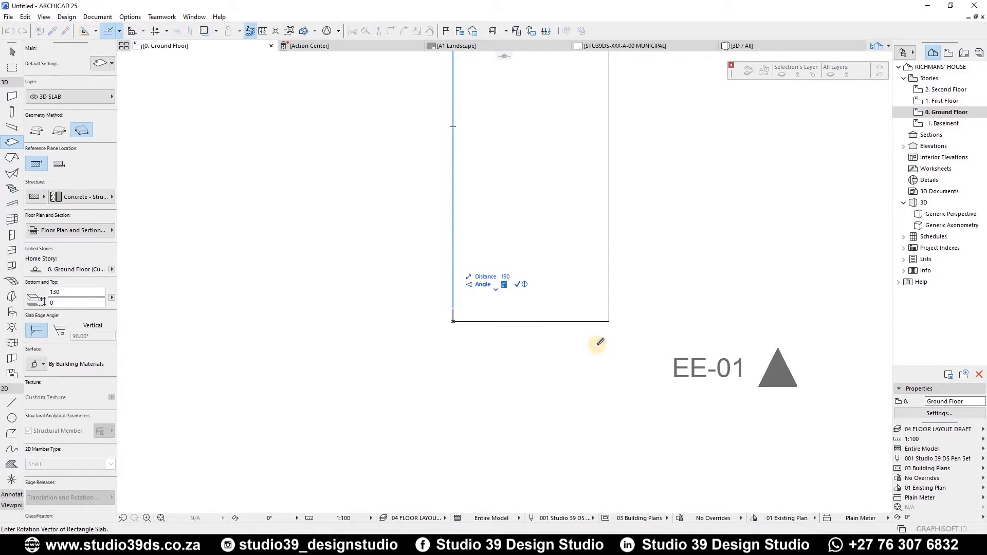
key("Return")
type("190")
key("Return")
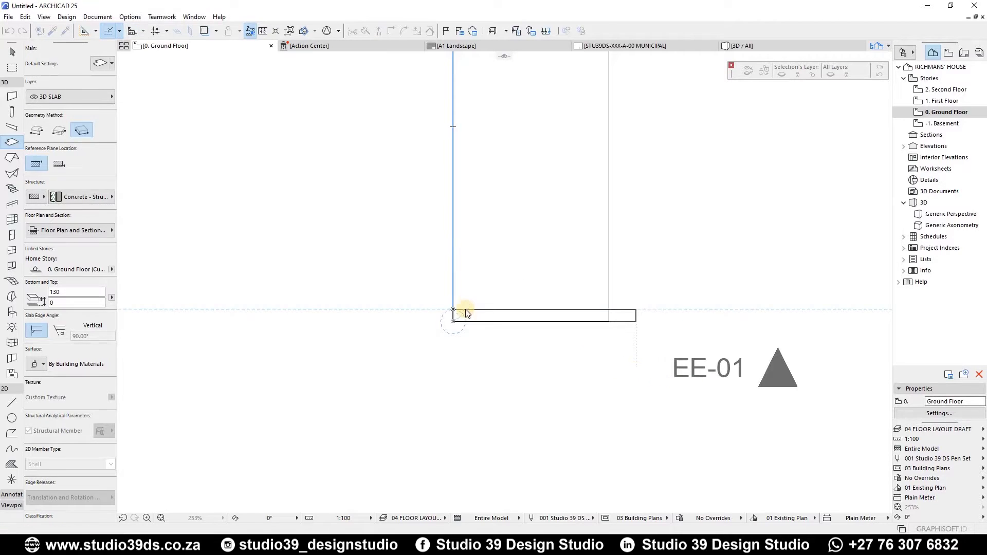
key("Escape")
Set the small slab's cut line pen to 2 and uncut line pen to 1, and change its hidden line pen.
left_click(460, 315)
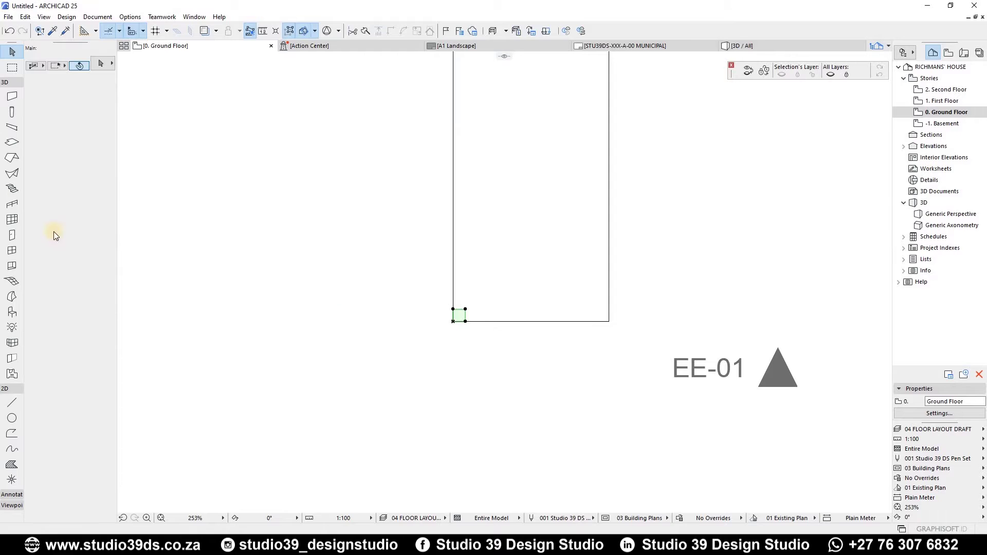
left_click(72, 230)
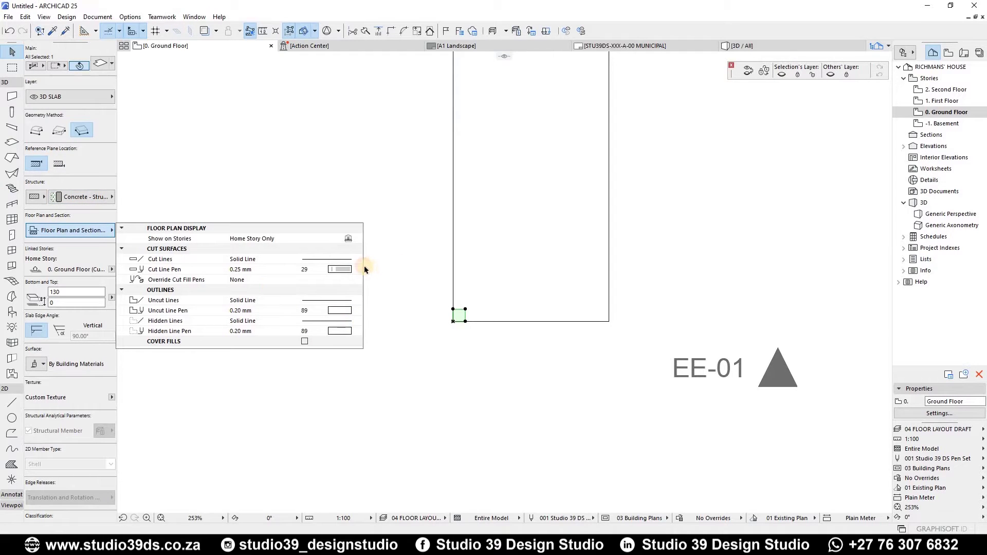
left_click(54, 246)
left_click(72, 230)
left_click(357, 268)
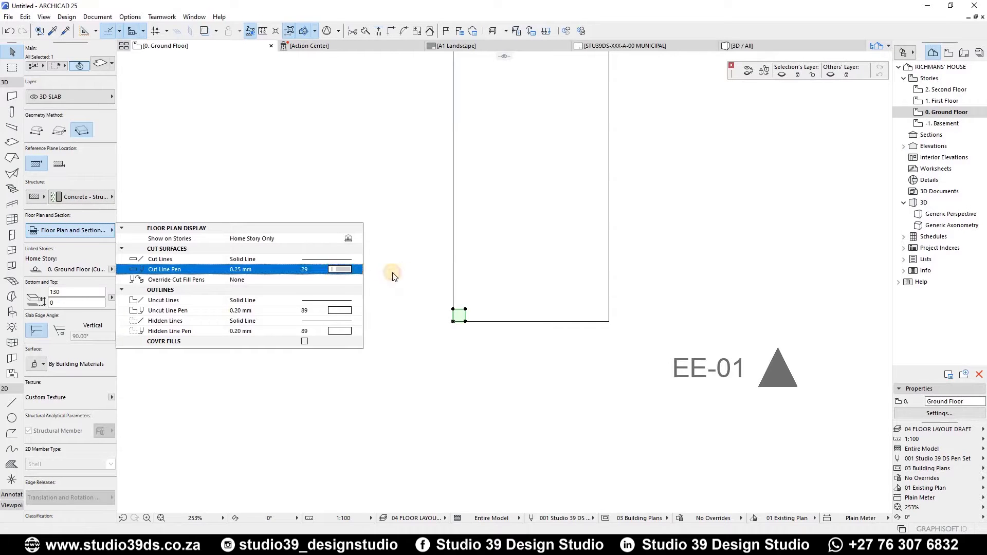
left_click(319, 311)
type("2")
left_click(357, 268)
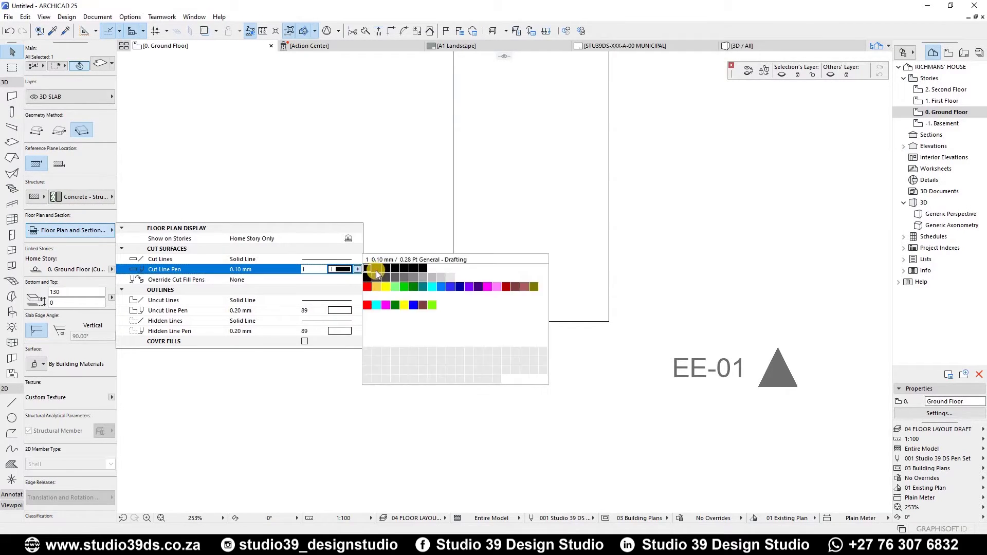
left_click(356, 310)
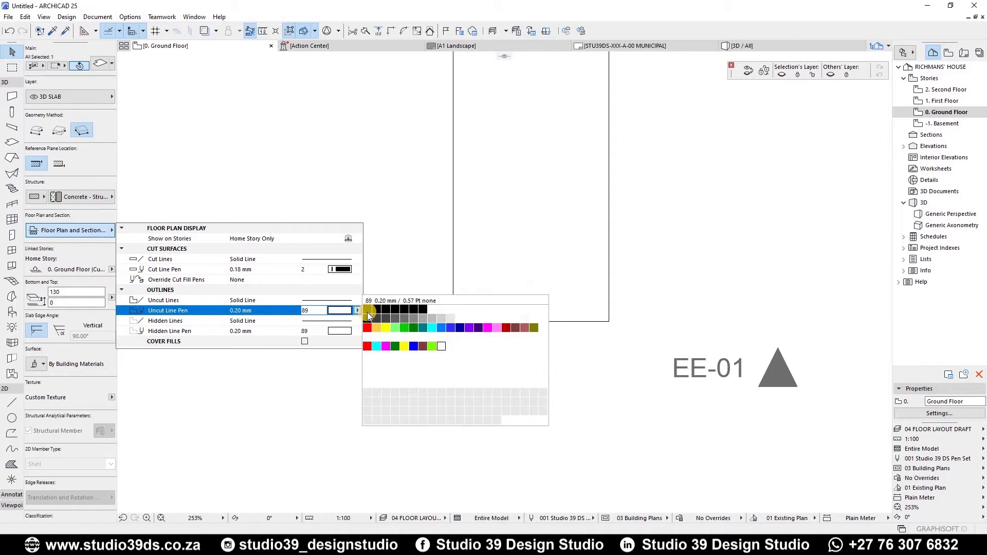
left_click(357, 331)
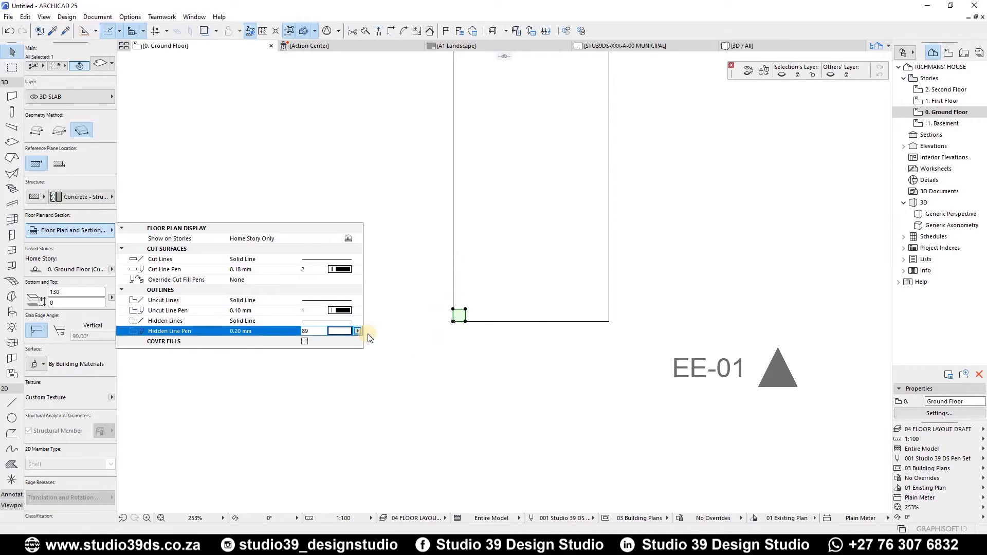
left_click(367, 329)
left_click(537, 268)
key("Escape")
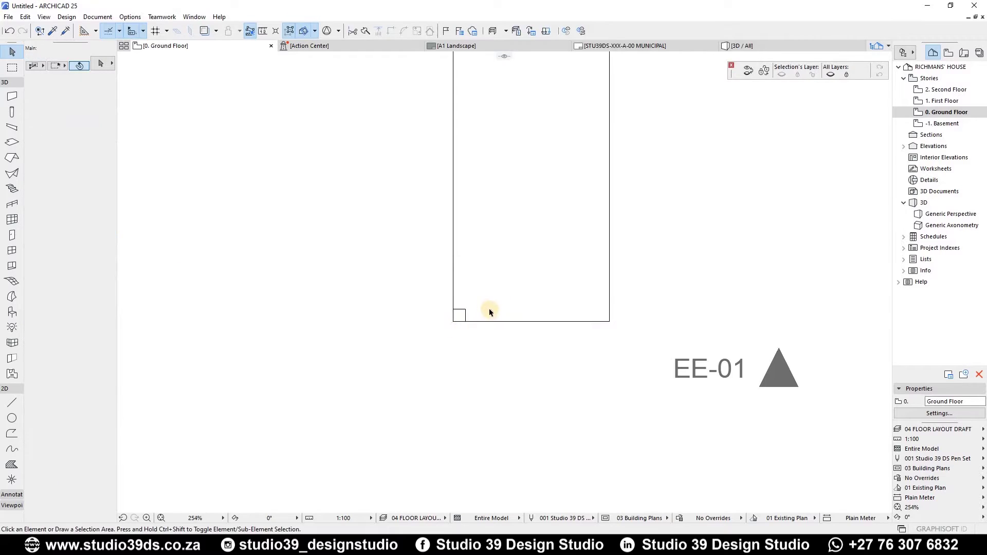
Drag copies of the small slab into the other three inside corners of the rectangle.
scroll(457, 325, "up", 6)
left_click(483, 314)
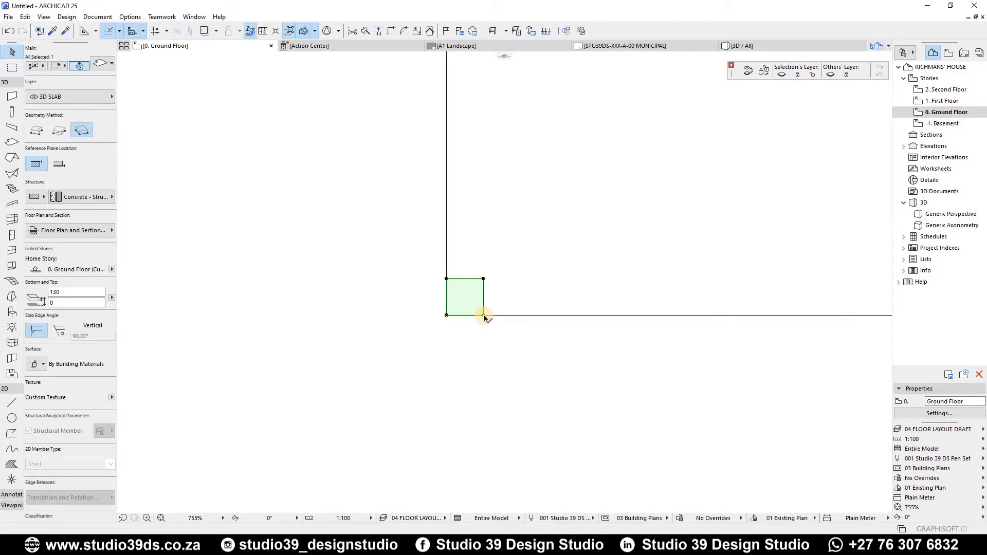
left_click(483, 315)
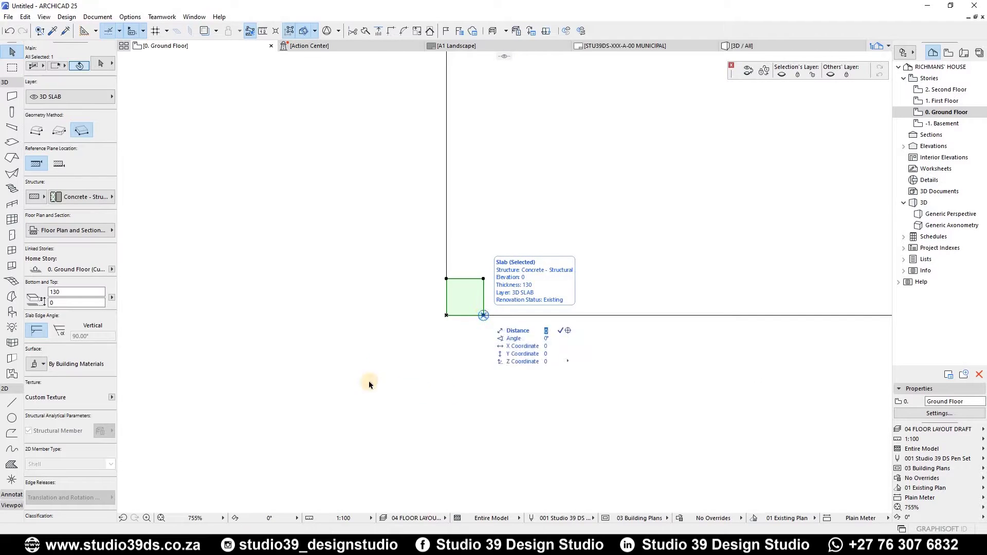
key("Escape")
key("ctrl+shift+d")
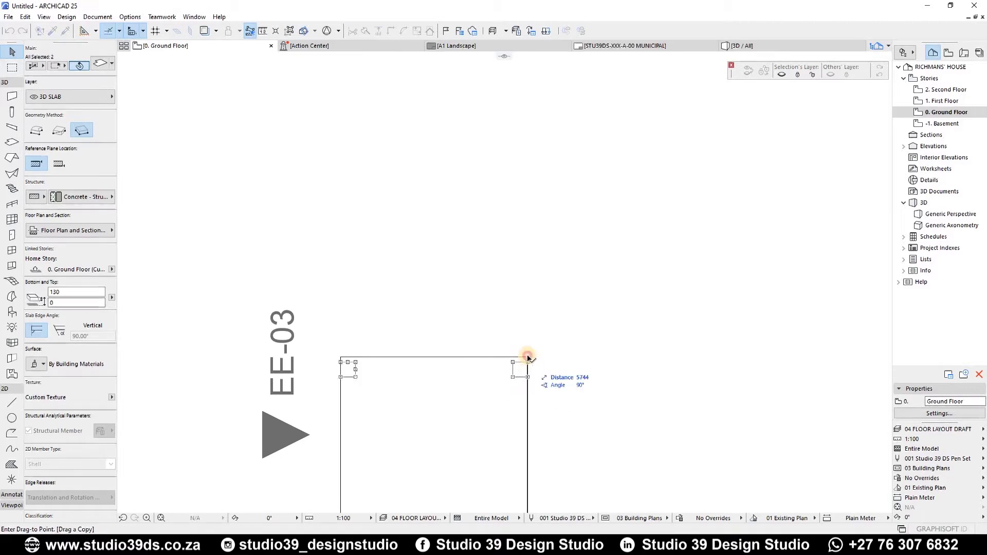
left_click(527, 356)
Copy the four corner slabs and paste them onto the First Floor at their original location.
scroll(527, 357, "down", 4)
scroll(460, 450, "up", 3)
left_click(532, 421, "shift")
left_click(394, 426, "shift")
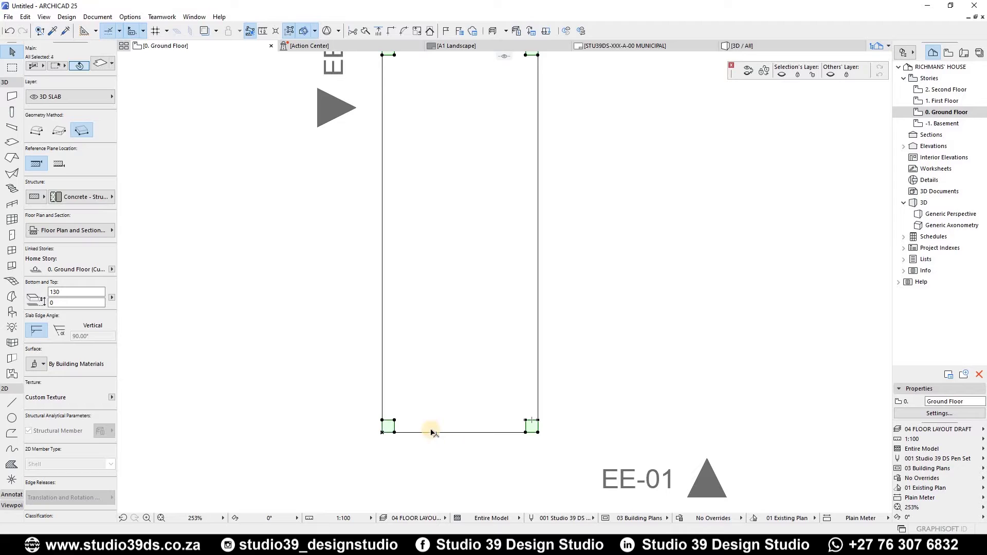
scroll(270, 447, "down", 2)
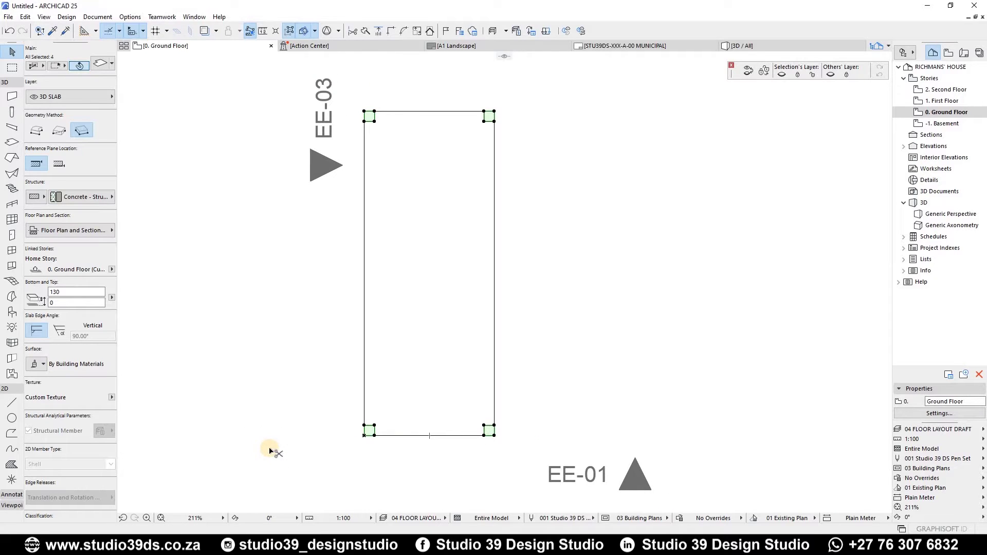
key("F5")
key("ctrl+Up")
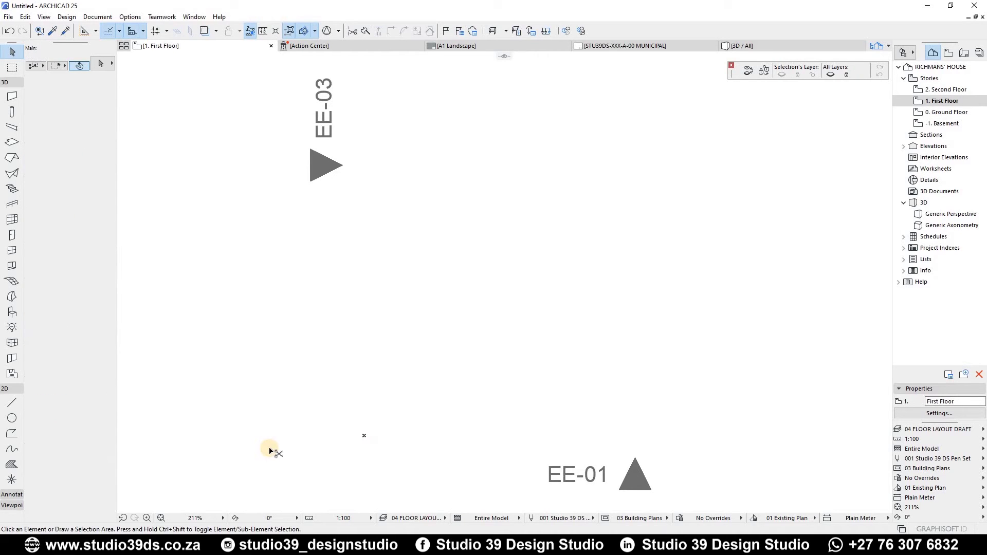
key("ctrl+v")
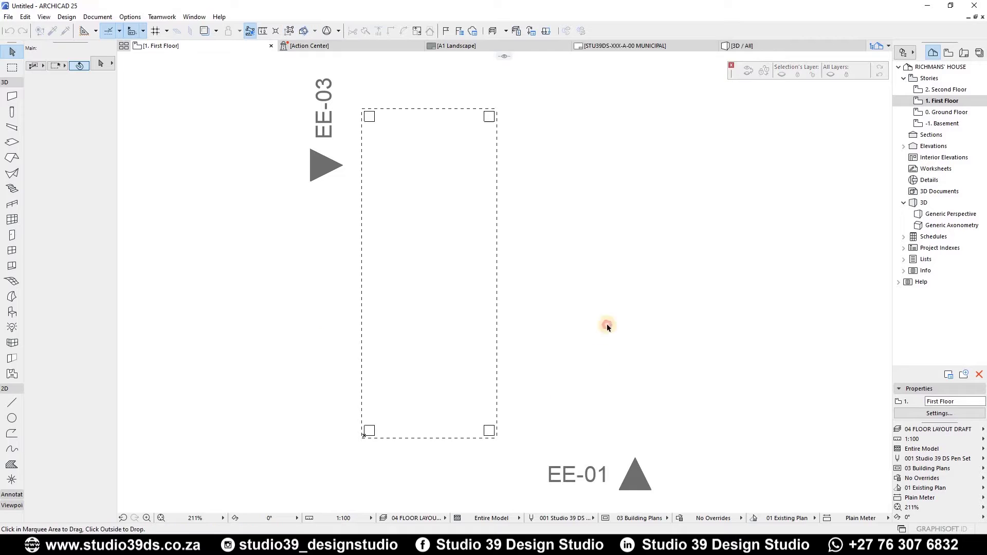
left_click_drag(514, 88, 353, 441)
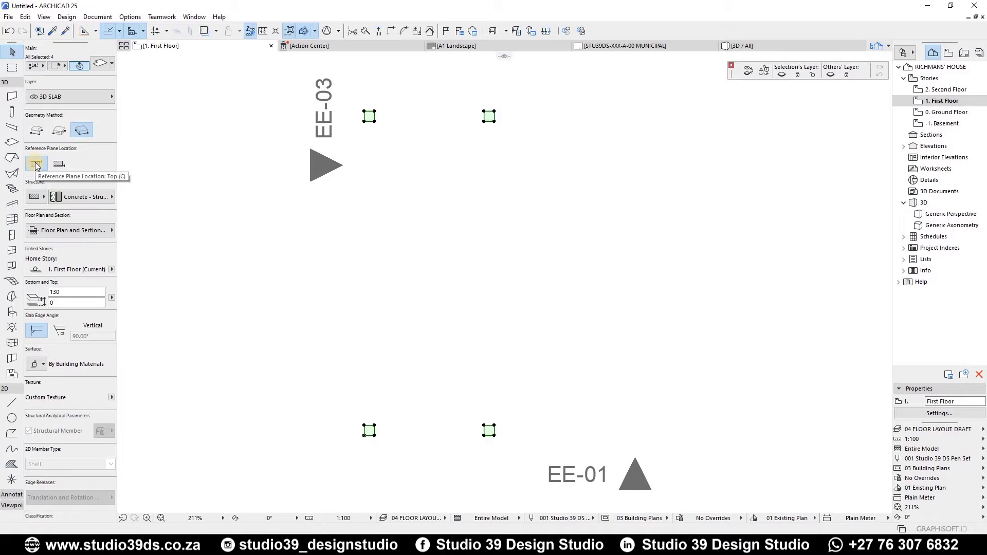
left_click(493, 308)
Set the reference plane location of the four Ground Floor corner slabs to bottom.
key("ctrl+Down")
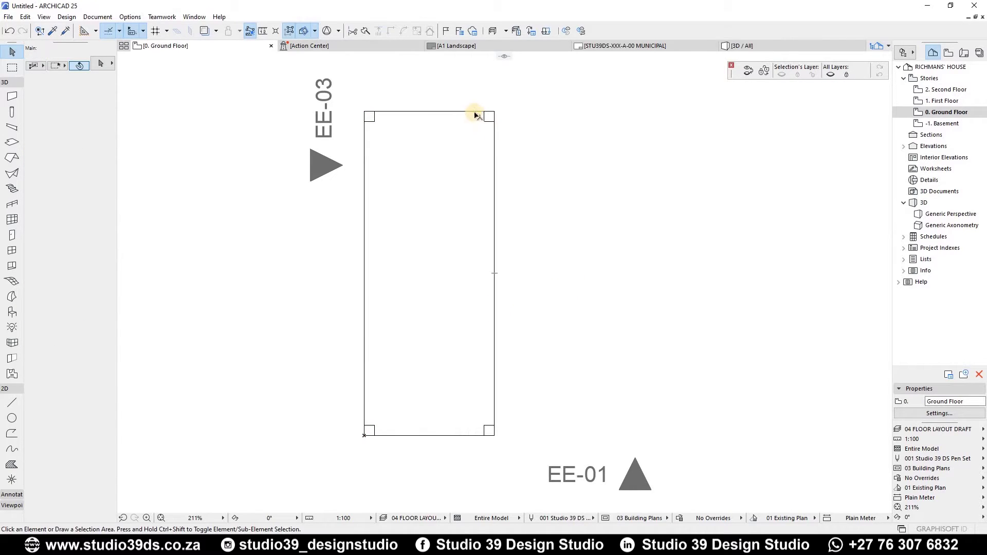
left_click(375, 121, "shift")
left_click(370, 432, "shift")
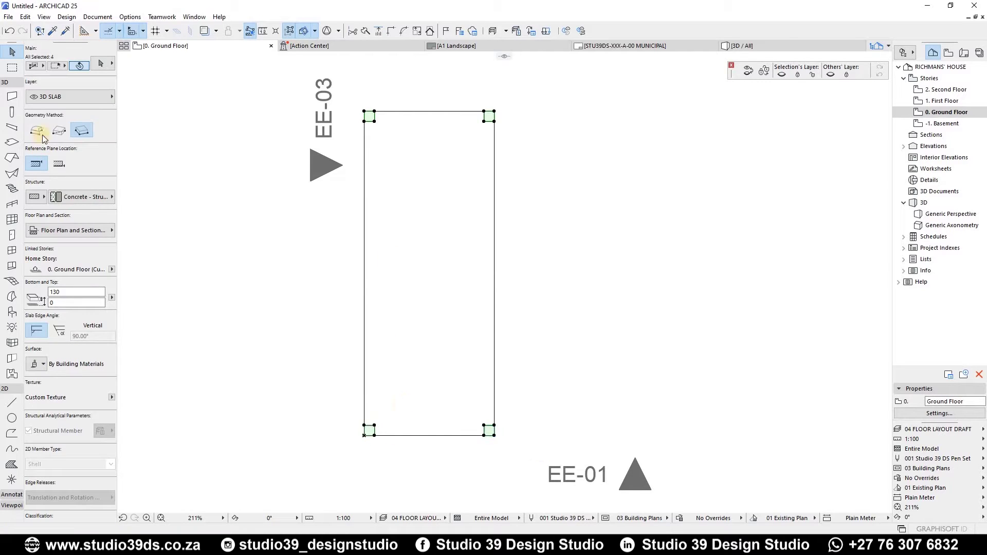
left_click(58, 163)
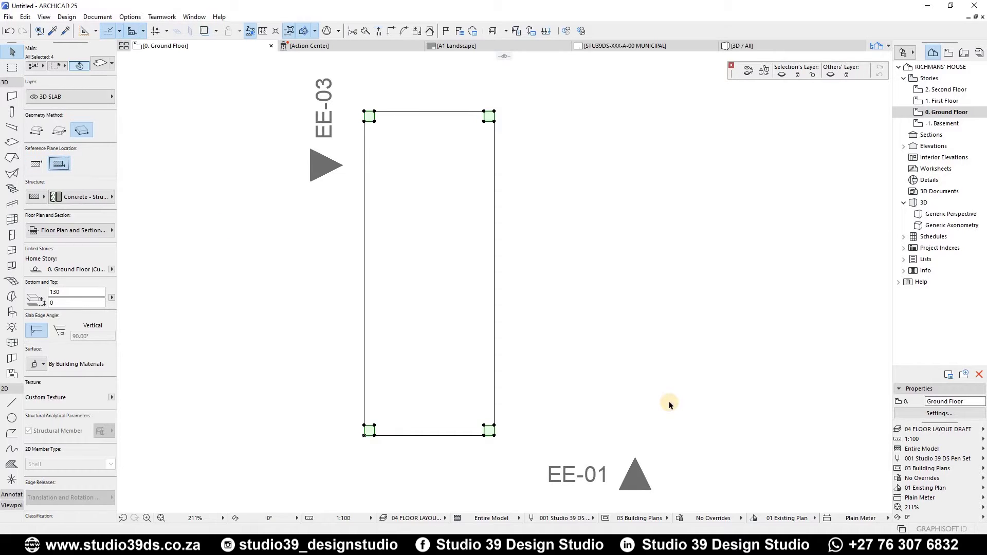
left_click(668, 401)
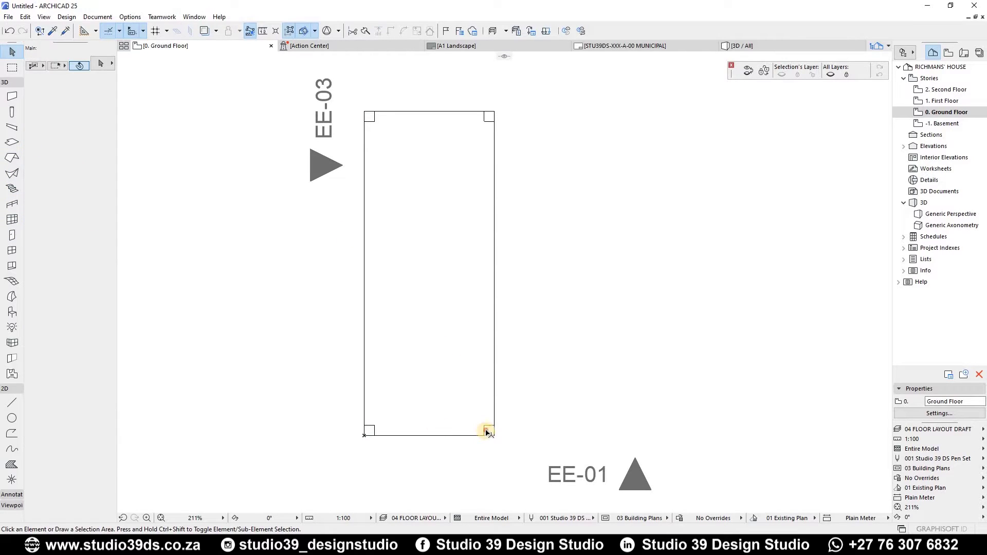
Draw a rotated rectangle slab over the full outline on the Ground Floor and set its reference plane location to bottom.
left_click(11, 142)
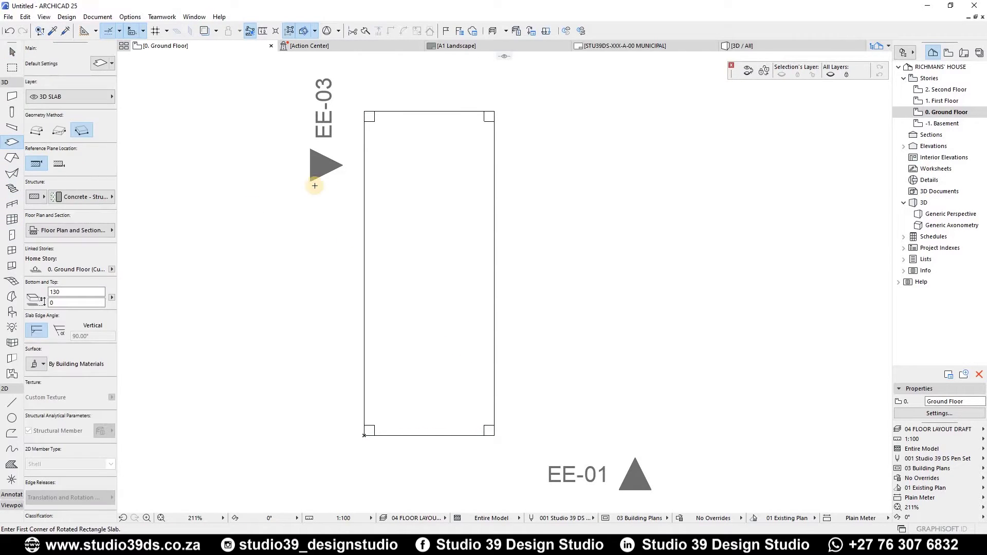
left_click(495, 436)
left_click(494, 111)
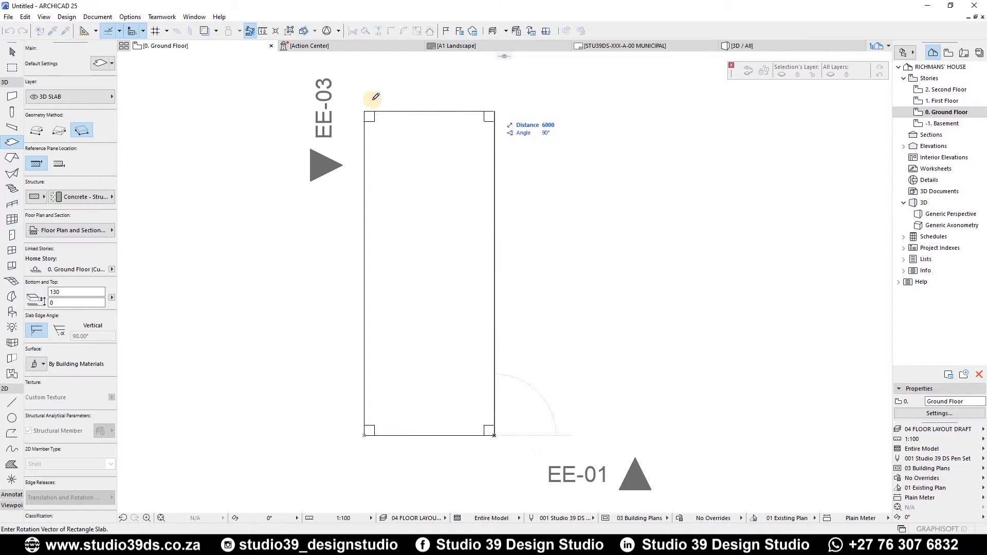
left_click(364, 111)
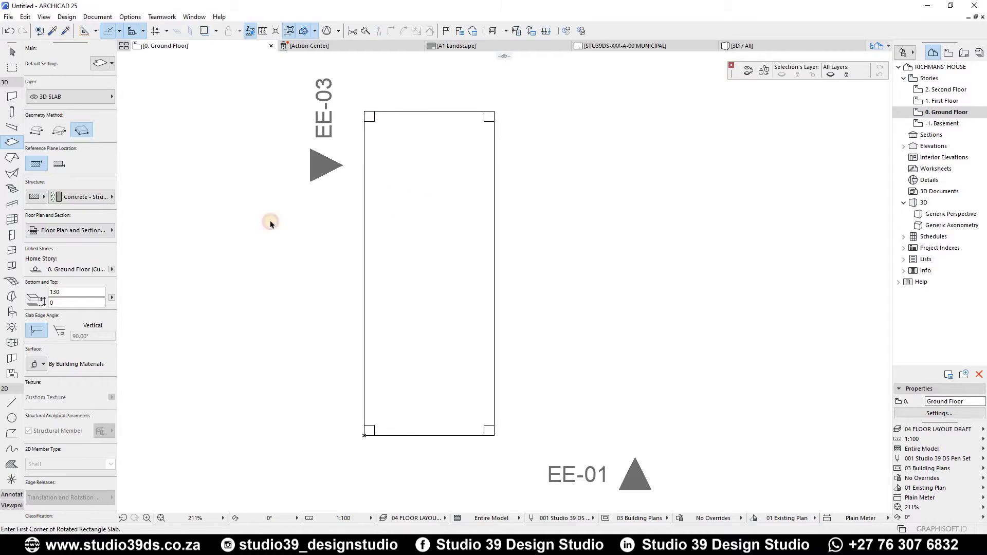
left_click(12, 51)
left_click(59, 164)
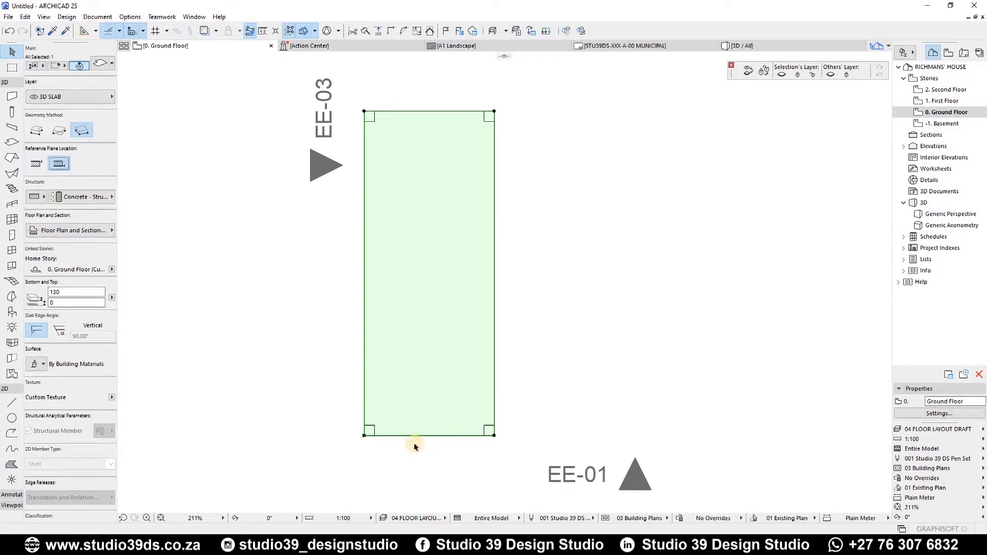
Subtract rectangles from the large slab to cut notches around the two lower corner slabs.
left_click(494, 383)
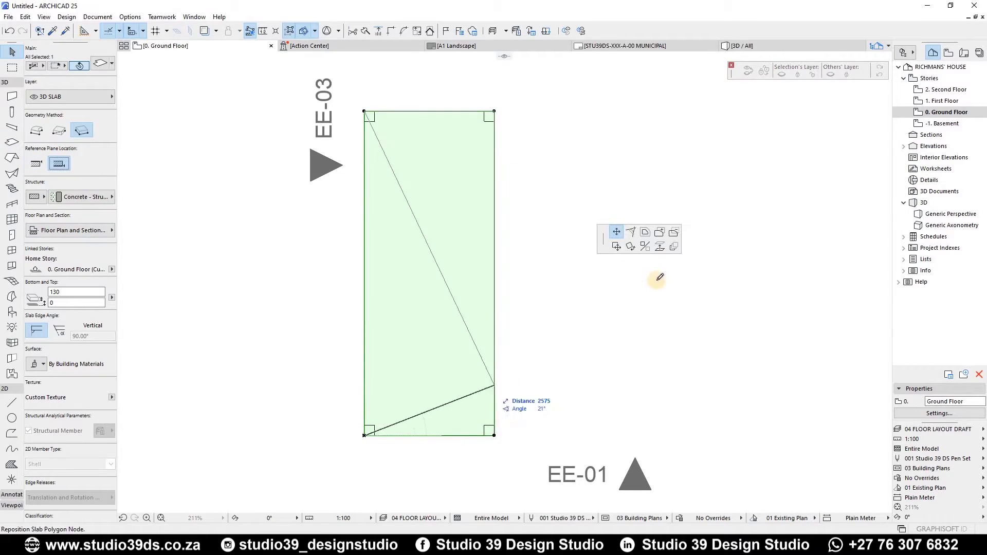
left_click(374, 426)
left_click(375, 473)
left_click(288, 462)
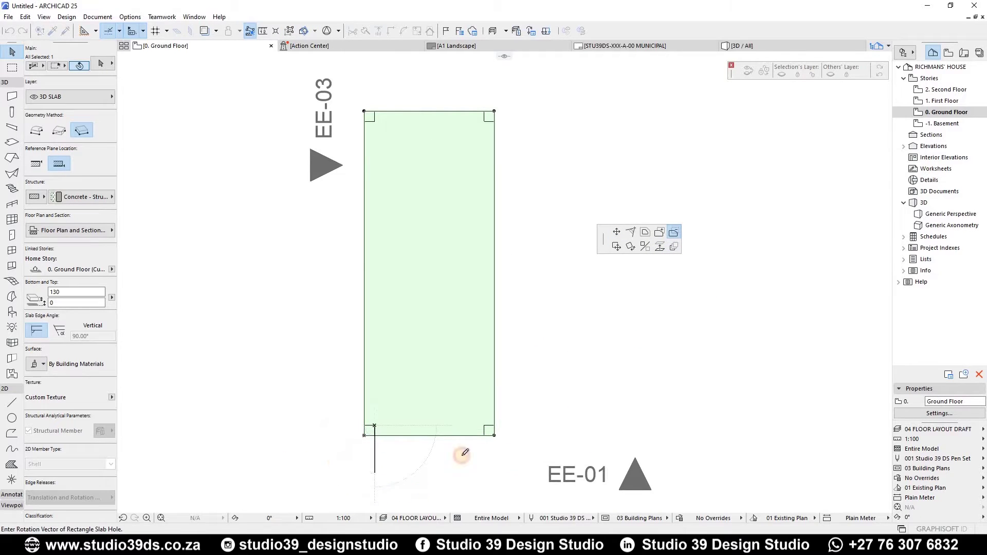
left_click(495, 435)
left_click(484, 425)
left_click(538, 425)
left_click(527, 447)
Subtract rectangles from the large slab to cut notches around the two upper corner slabs.
left_click(494, 111)
left_click(484, 121)
left_click(542, 122)
left_click(527, 106)
left_click(364, 111)
left_click(375, 122)
left_click(351, 122)
left_click(386, 103)
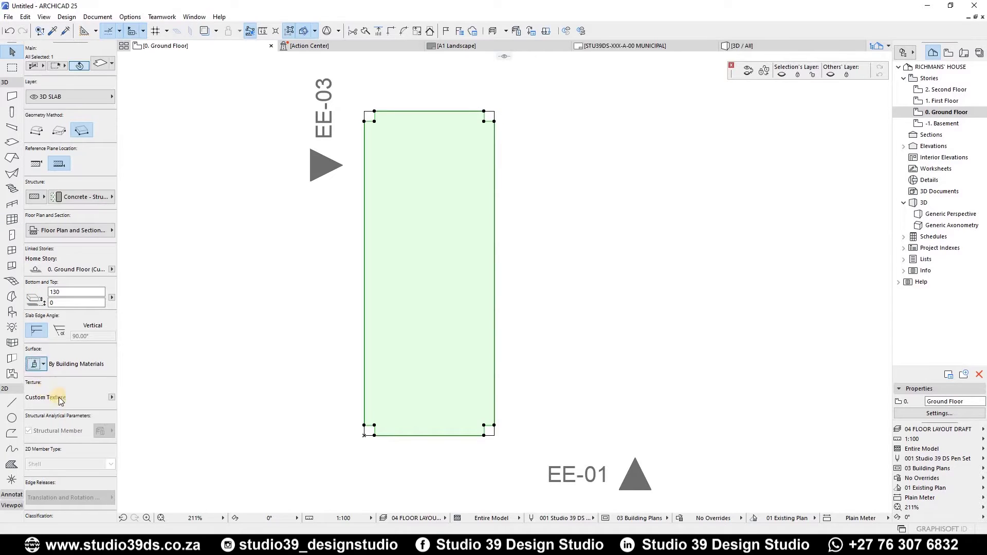
Set the large slab's cut line pen and uncut line pen to 1, and change its hidden line pen.
left_click(34, 363)
left_click(441, 260)
left_click(452, 233)
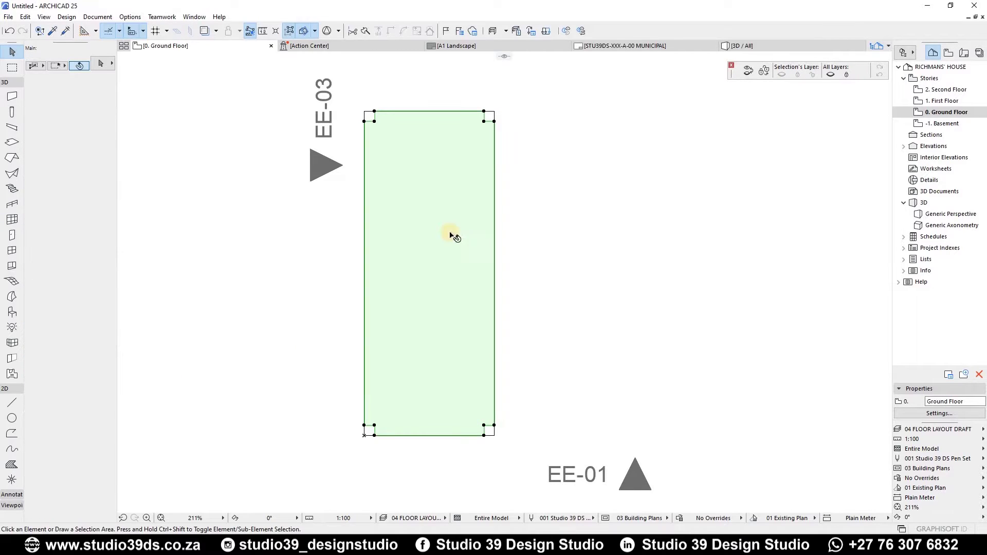
left_click(56, 231)
left_click(356, 269)
left_click(369, 267)
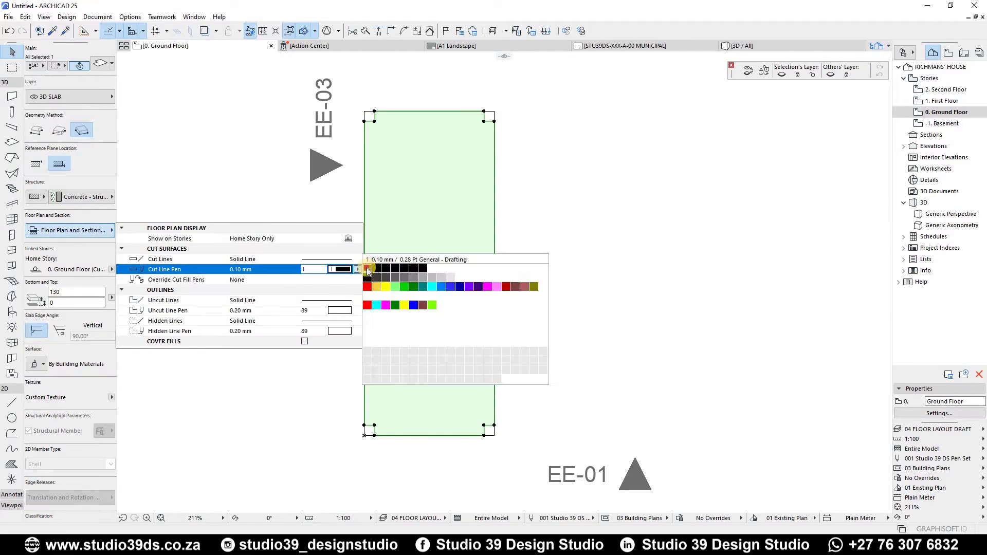
left_click(358, 310)
left_click(367, 308)
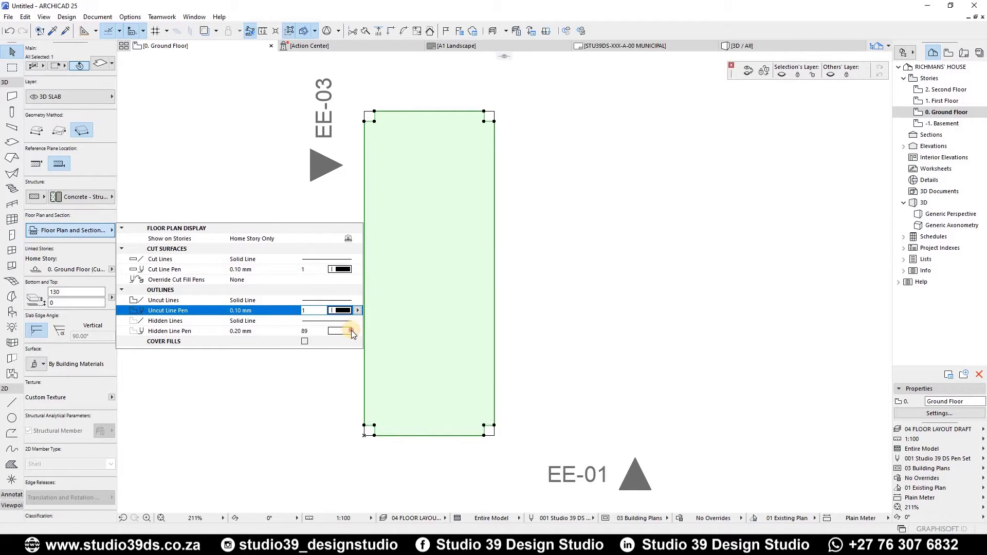
left_click(352, 330)
left_click(599, 280)
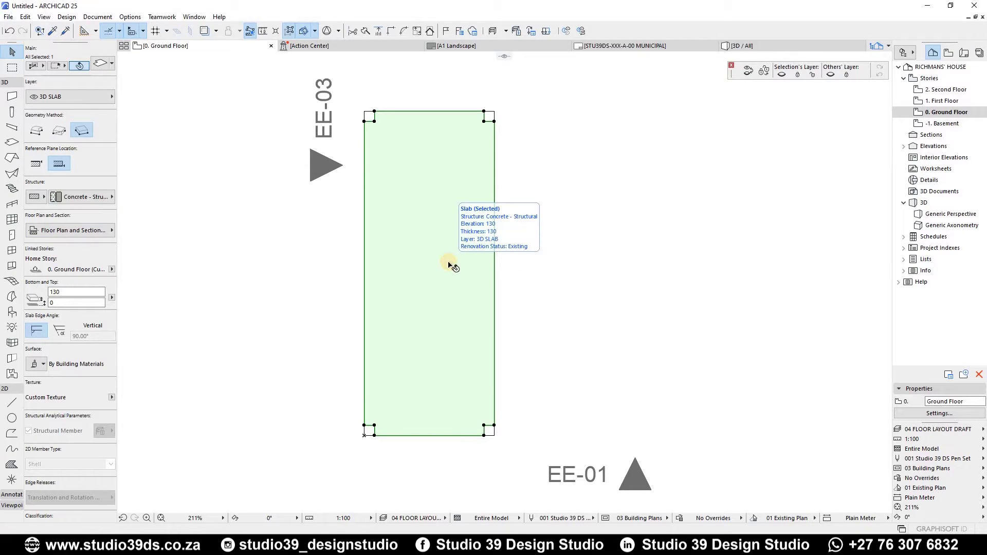
Paste a copy of the large notched slab onto the First Floor and set its reference plane location to top.
key("ctrl+Up")
key("ctrl+v")
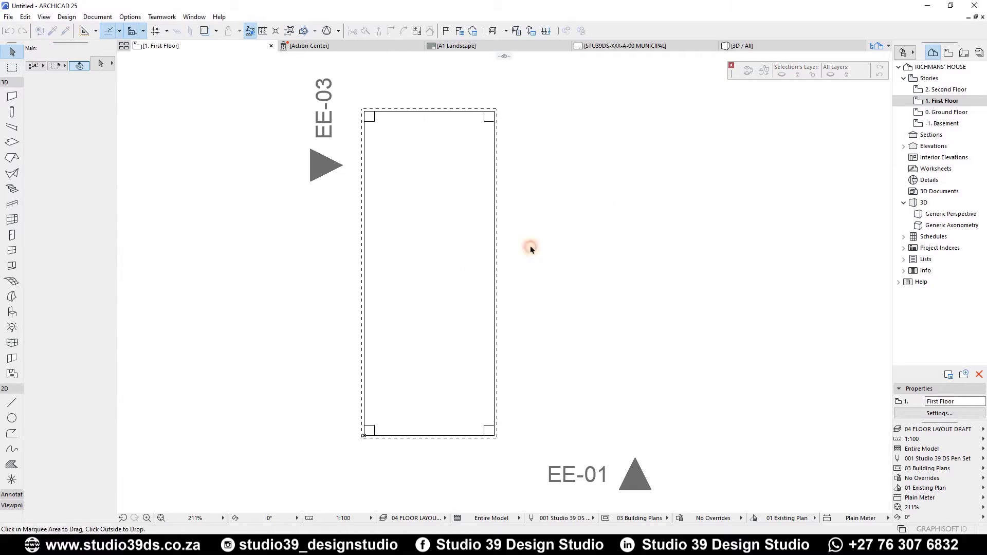
left_click(479, 253)
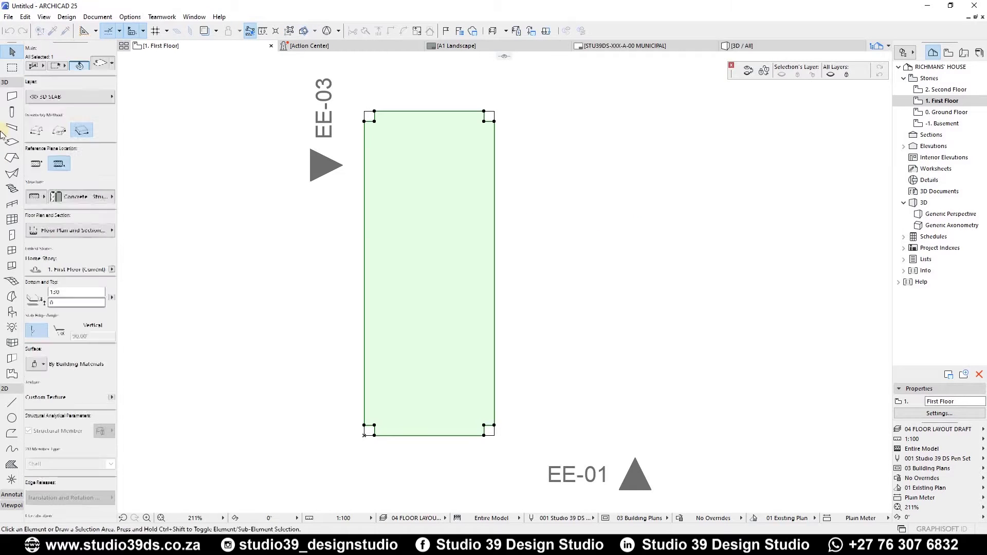
left_click(36, 164)
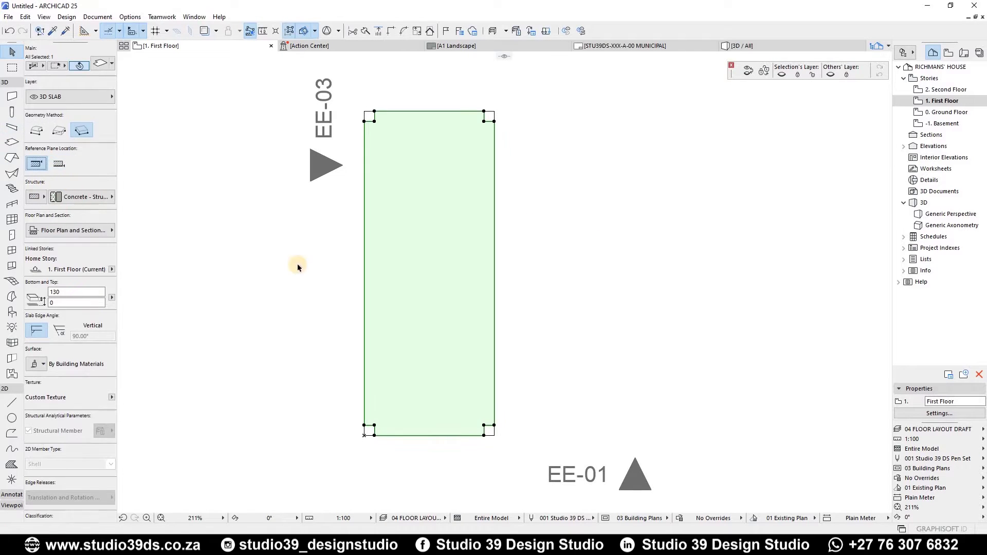
Set the First Floor large slab's thickness to 75 and its offset to the home story to 25.
left_click(62, 293)
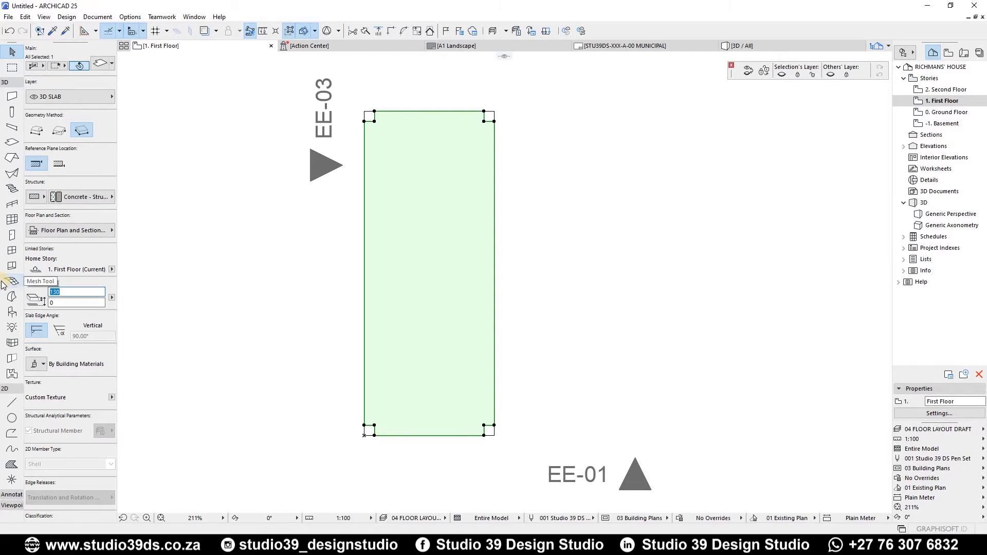
left_click(59, 305)
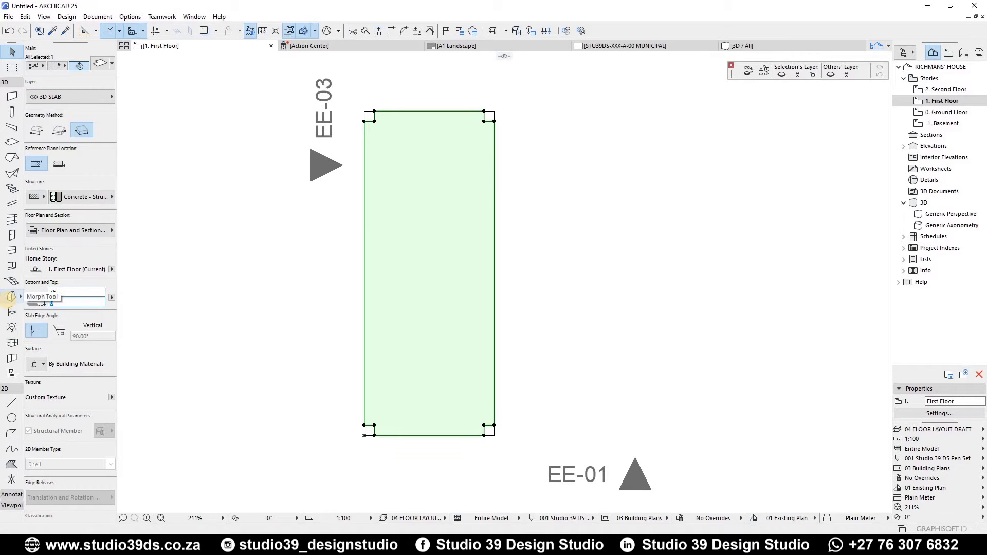
type("25")
left_click(654, 237)
Show the model in 3D and set the First Floor large slab's offset to the home story to -25.
key("F3")
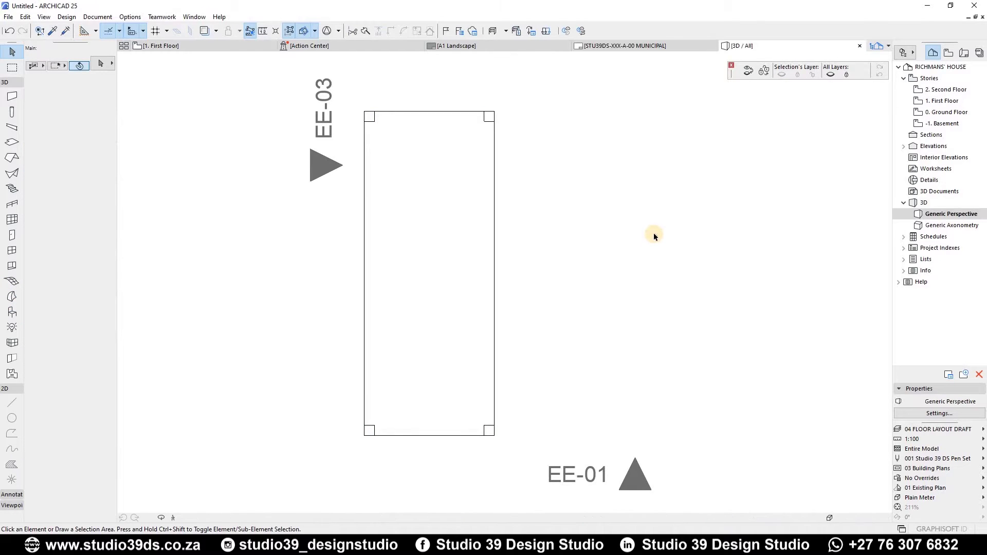
scroll(484, 223, "down", 2)
scroll(441, 236, "up", 5)
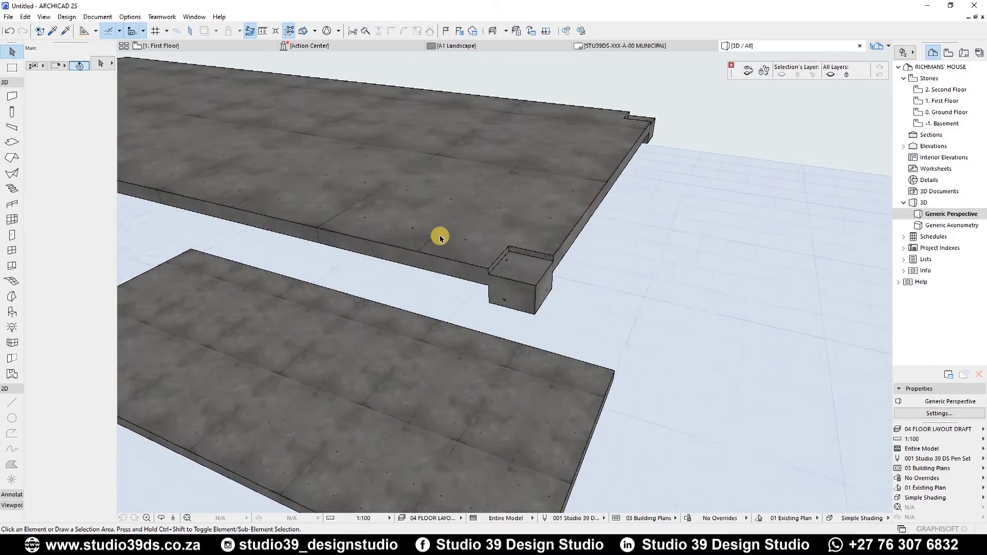
left_click(481, 234)
left_click(482, 235)
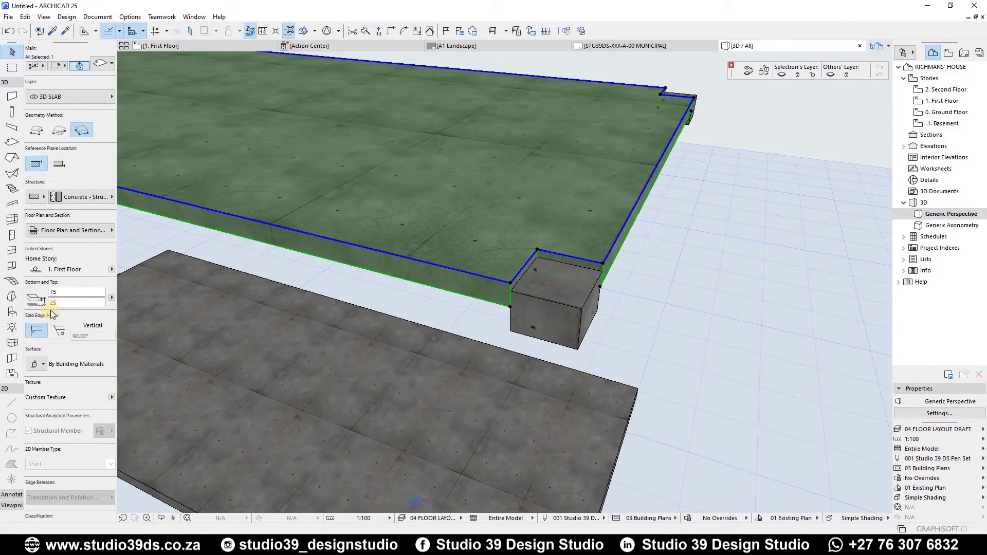
type("-")
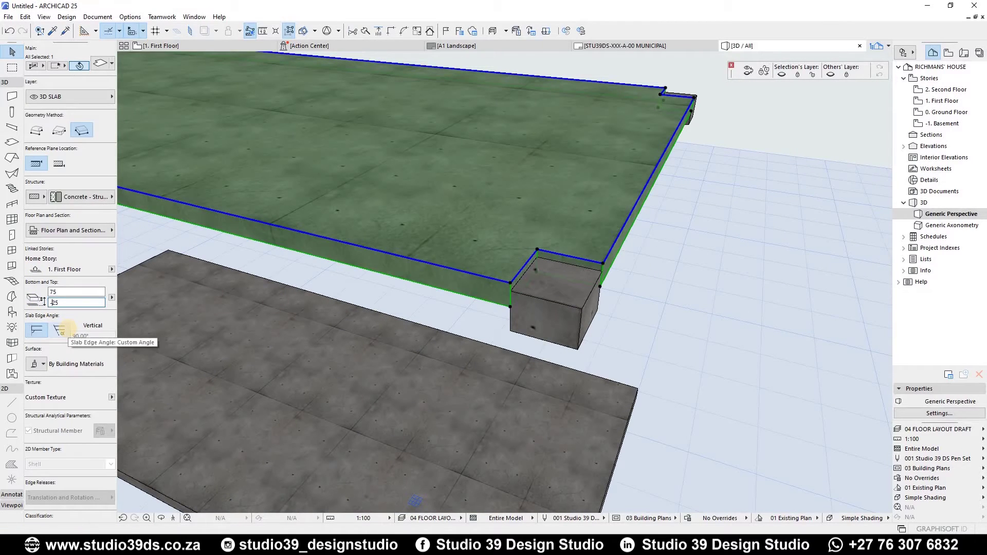
key("Return")
Examine in 3D how the Ground Floor large slab meets the small slabs at its corners.
left_click(738, 192)
scroll(738, 192, "down", 3)
middle_click_drag(684, 190, 494, 391, "shift")
scroll(495, 392, "up", 5)
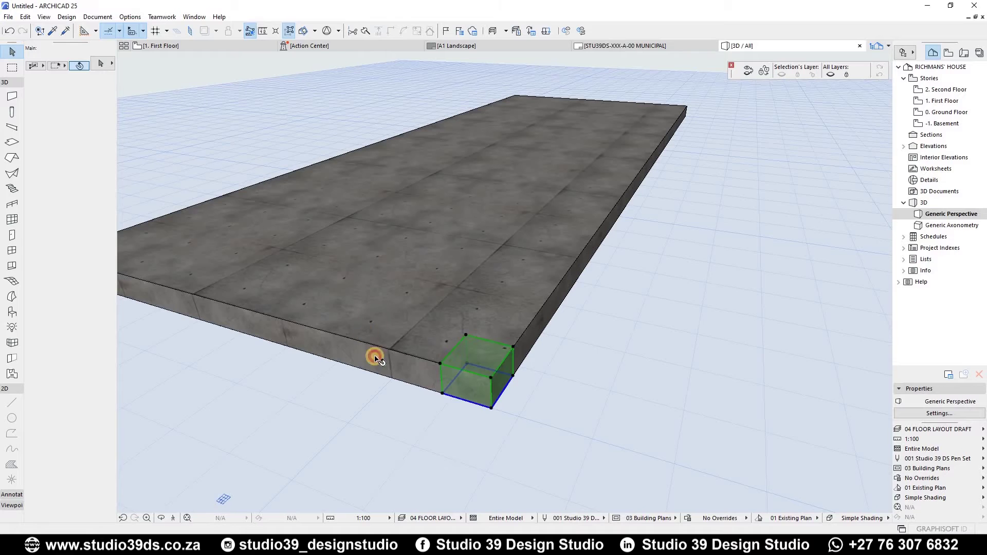
left_click(479, 386)
left_click(470, 399)
left_click(418, 371)
scroll(470, 323, "up", 5)
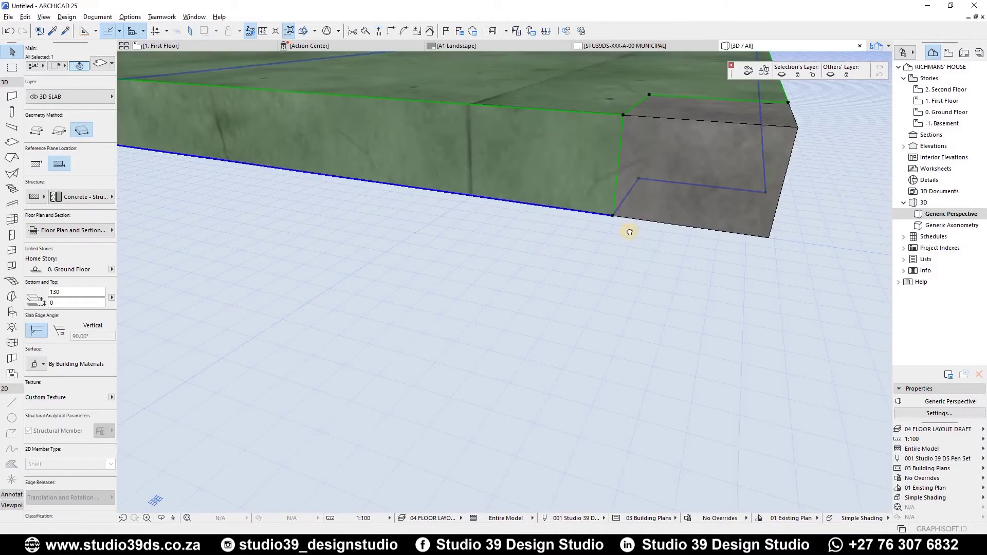
scroll(629, 232, "down", 5)
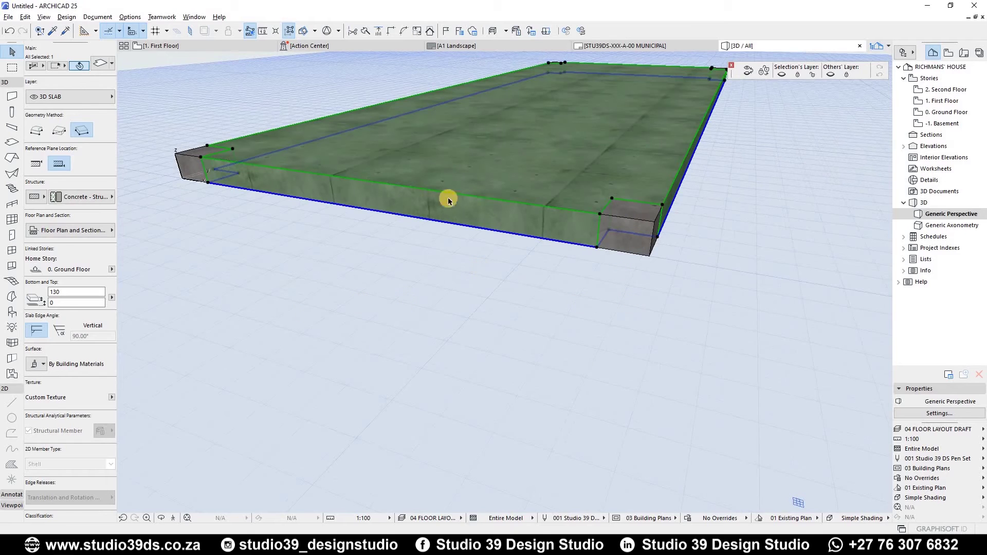
Set the Ground Floor large slab's offset to the home story to 30 and its thickness to 100.
key("Tab")
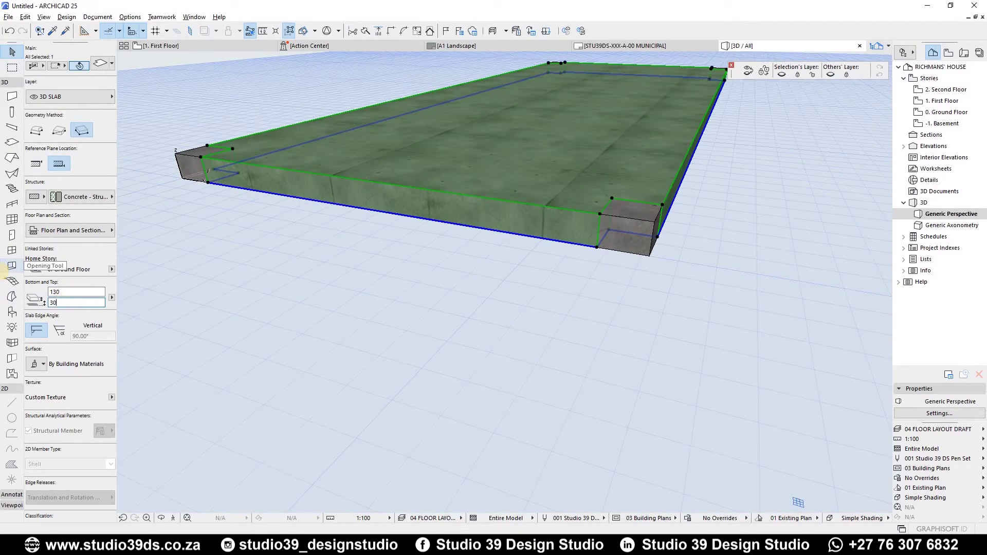
type("30")
left_click(48, 291)
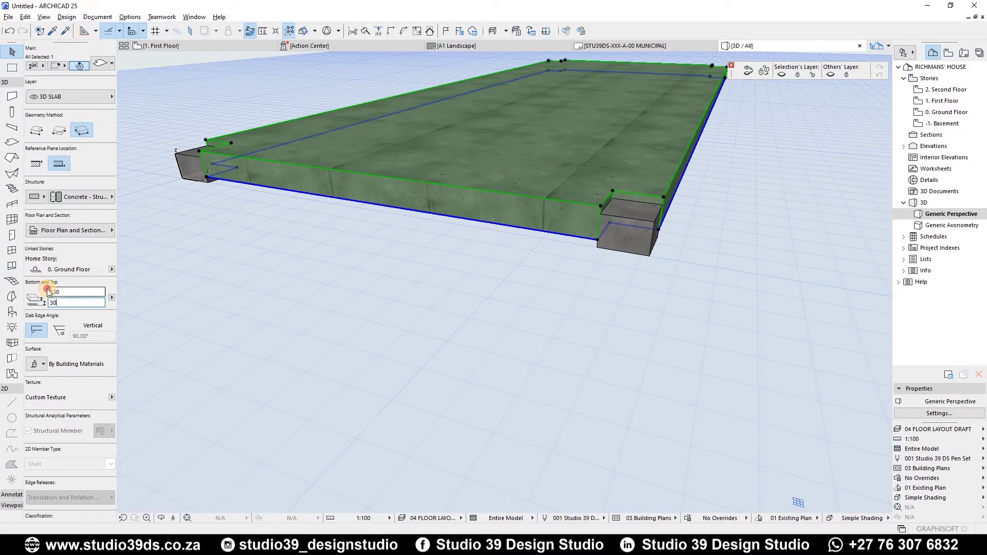
type("10")
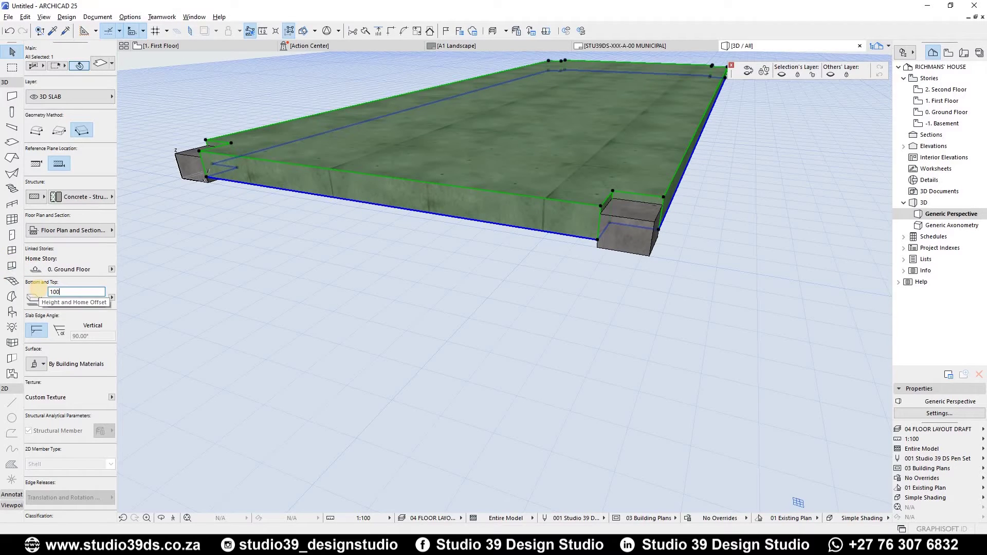
key("Tab")
left_click(175, 253)
Offset the short front edge of the Ground Floor large slab inward by 30.
middle_click_drag(595, 207, 577, 237, "shift")
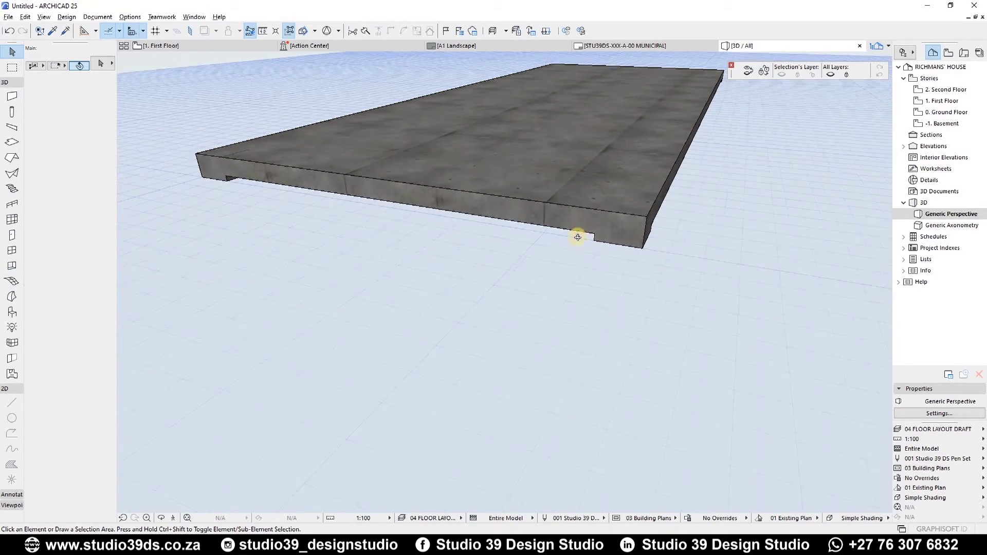
scroll(571, 247, "up", 3)
scroll(450, 337, "up", 3)
left_click(450, 340)
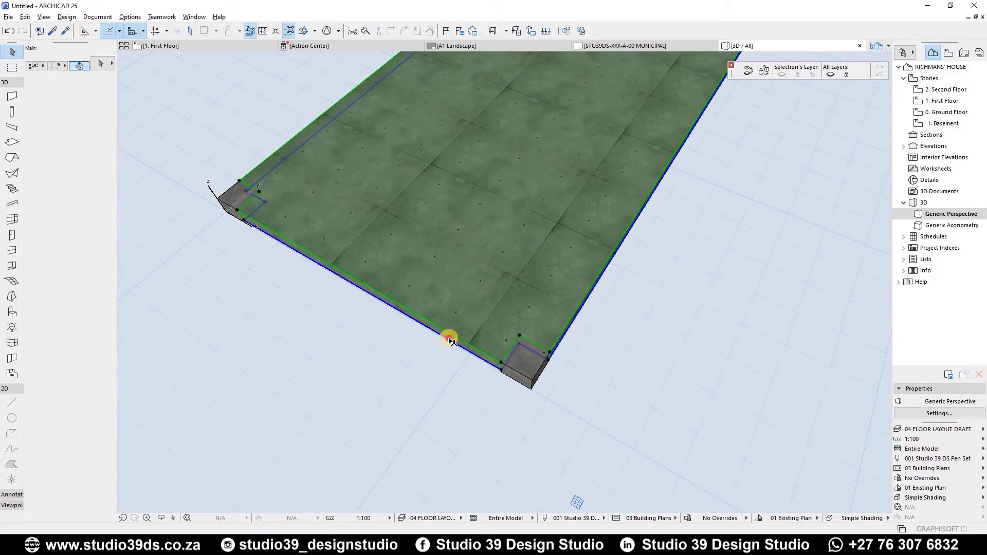
left_click(448, 340)
left_click(447, 189)
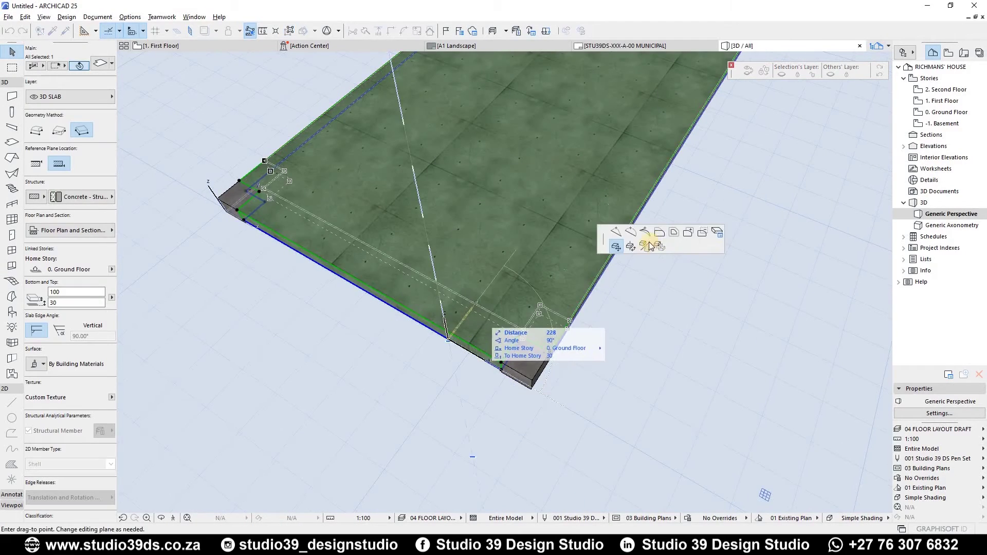
left_click(659, 232)
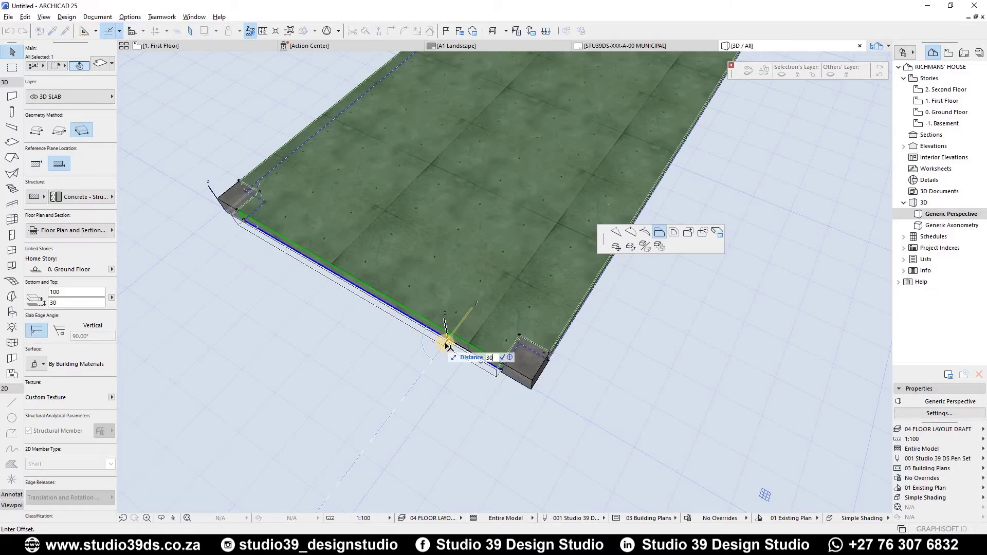
left_click(441, 340)
left_click(425, 323)
type("3")
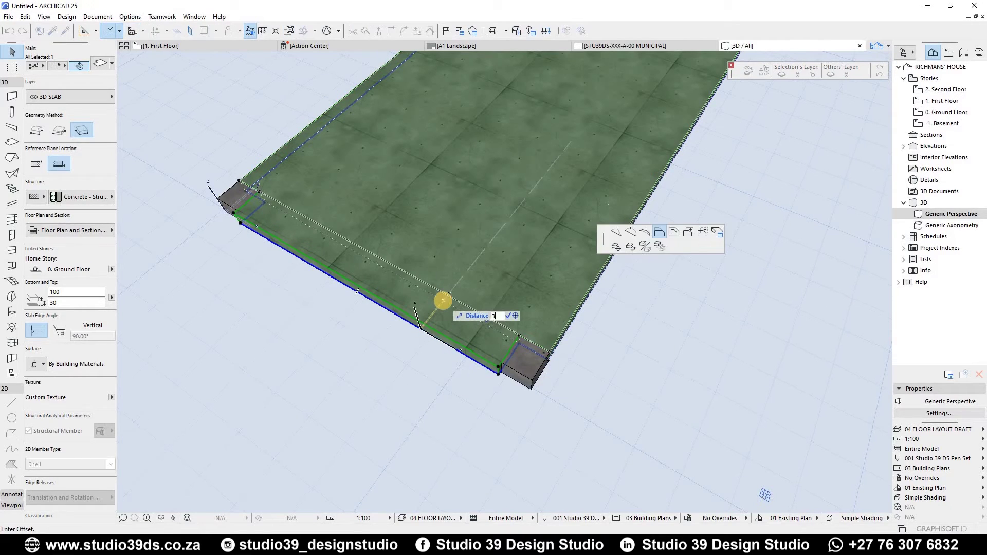
type("0")
key("Return")
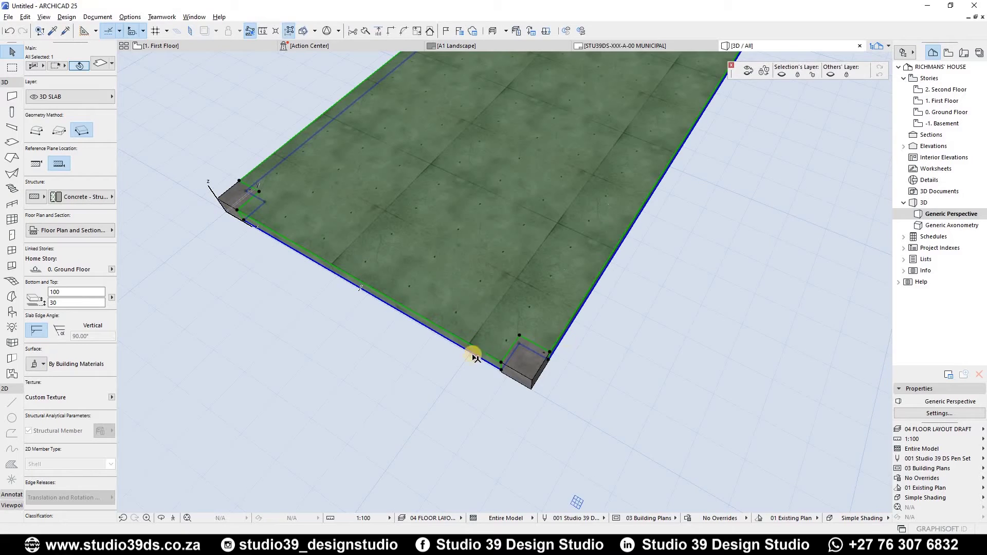
Offset the remaining outer edges of the Ground Floor large slab inward by 30 each.
left_click(568, 329)
type("30")
key("Return")
left_click(280, 156)
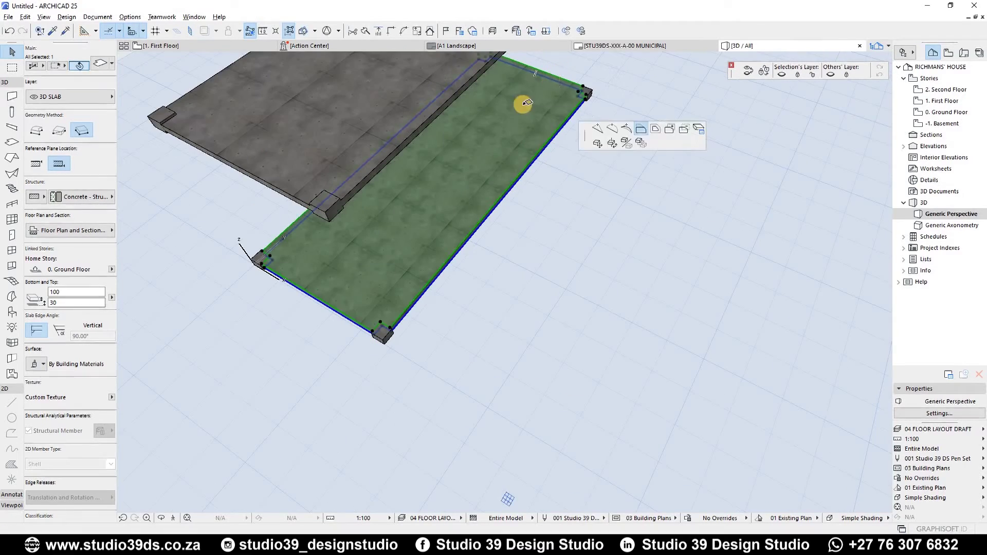
key("Return")
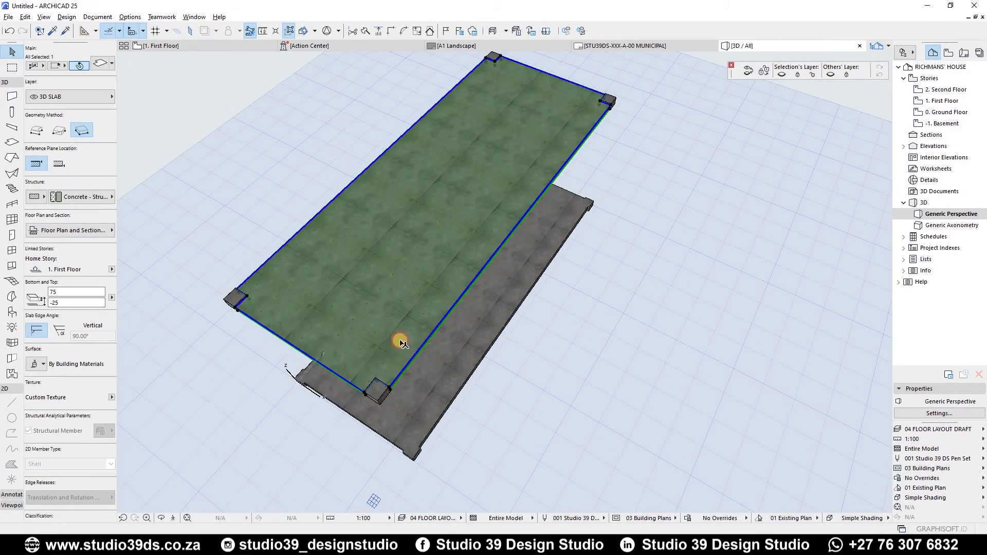
Offset the outer edges of the First Floor large slab inward by 30 each.
left_click(411, 337)
type("30")
key("Return")
left_click(342, 373)
key("Escape")
key("Escape")
left_click(315, 281)
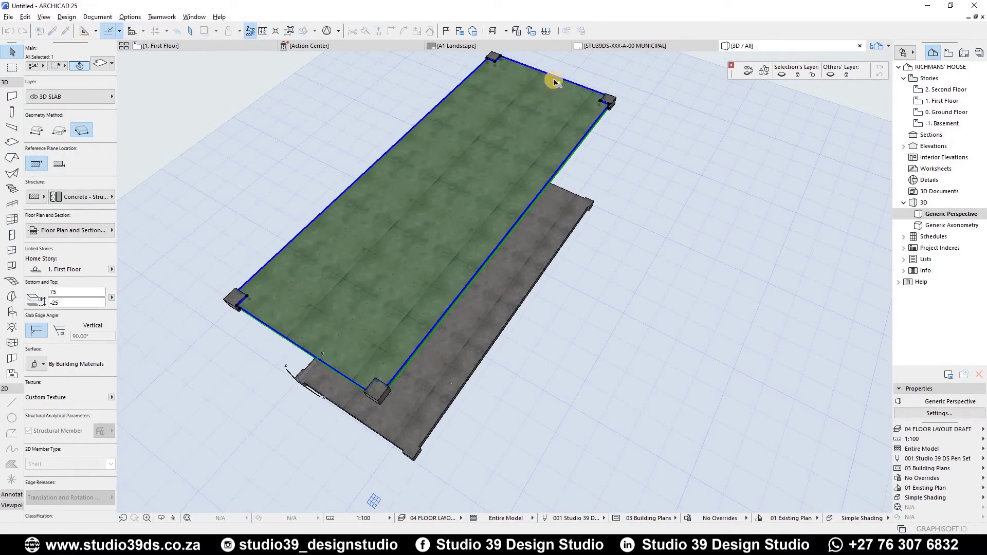
key("Escape")
Prepare a generic structural column on the First Floor plan, linked to the Second Floor with a top offset of 0.
middle_click_drag(557, 91, 447, 264, "shift")
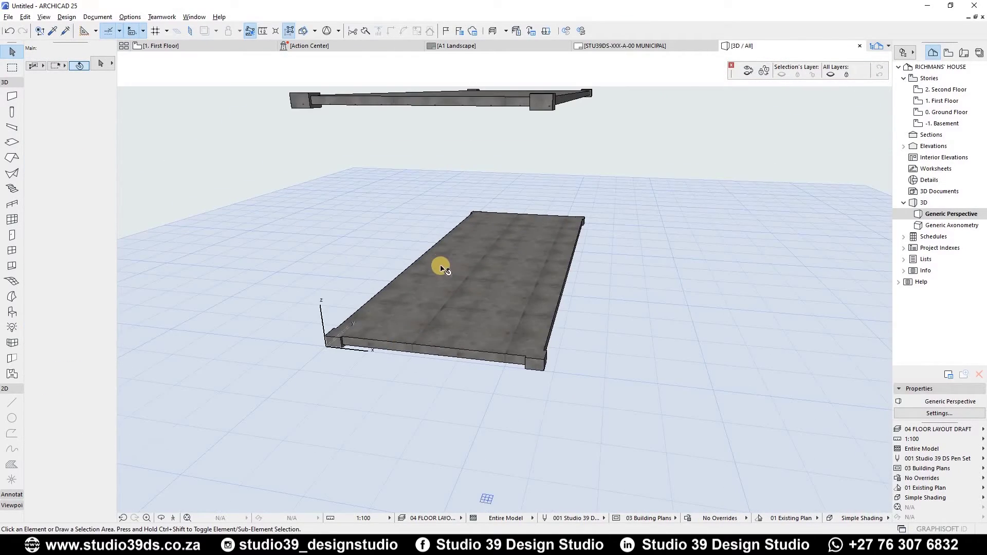
key("F2")
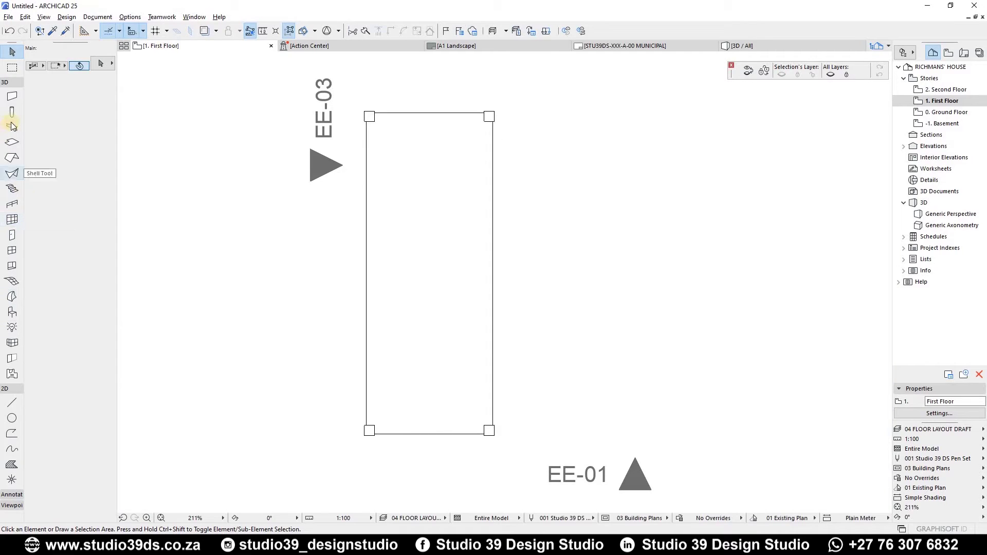
left_click(12, 112)
scroll(232, 250, "down", 2)
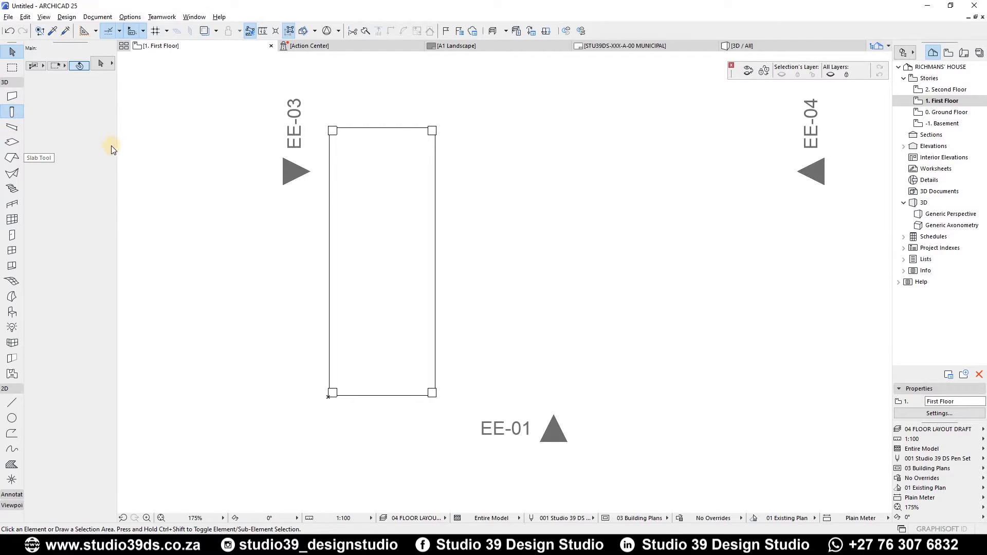
left_click(16, 112)
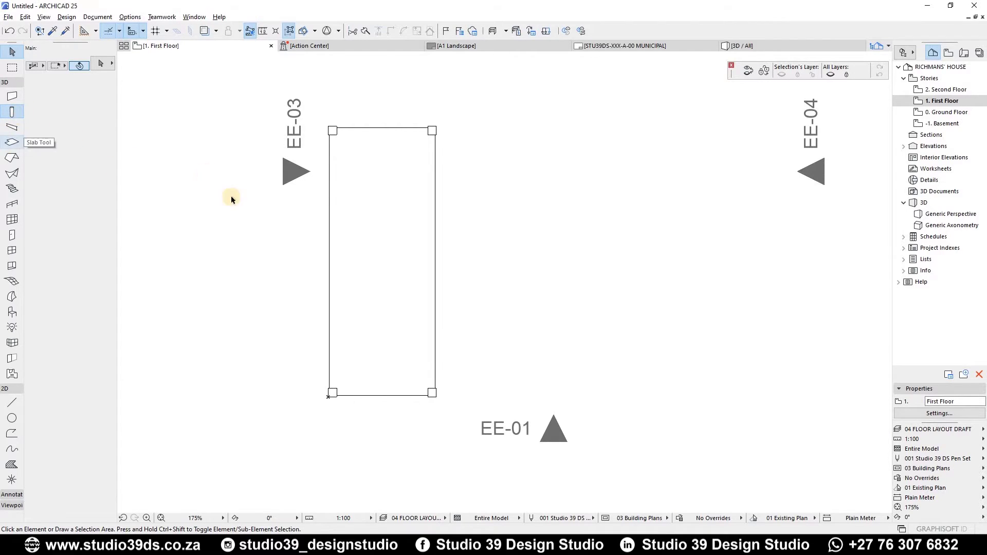
left_click(13, 113)
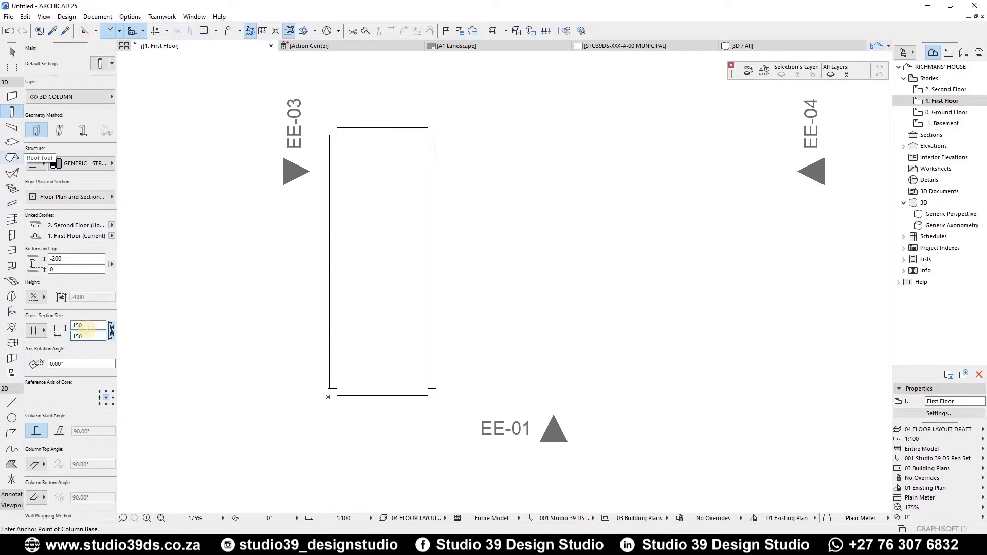
left_click(79, 166)
left_click(203, 299)
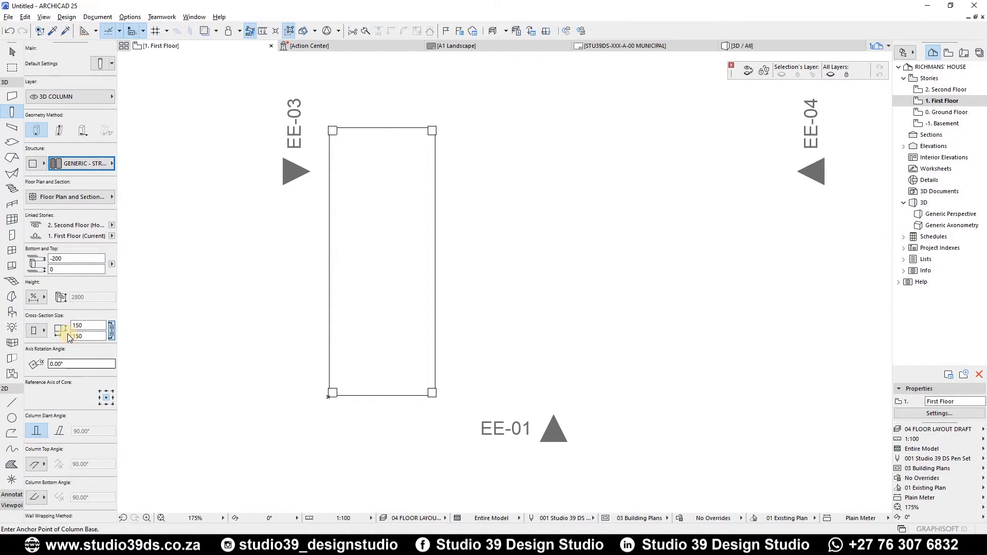
scroll(67, 334, "down", 5)
scroll(66, 326, "up", 5)
left_click(66, 257)
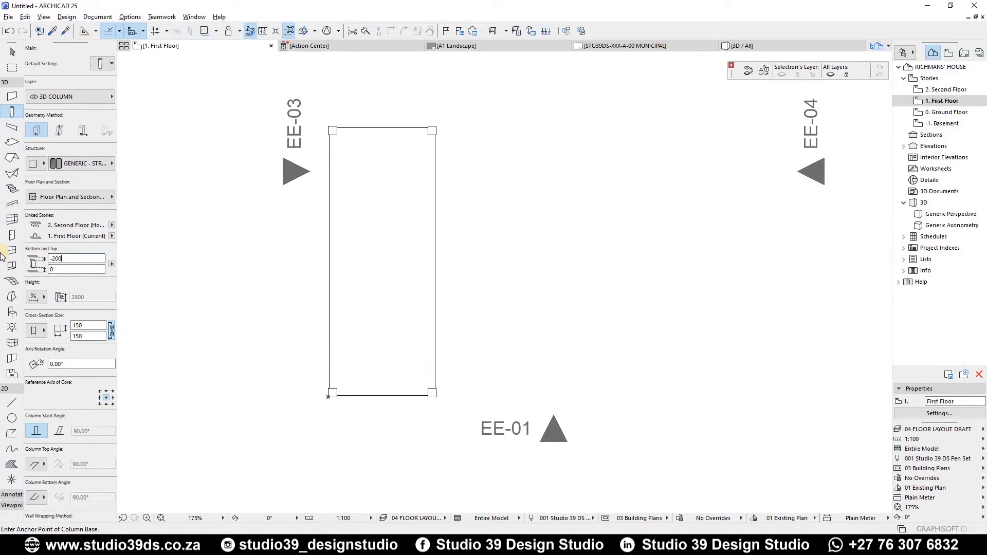
left_click(55, 260)
Place the 150 by 150 column centred in the lower-left corner slab of the First Floor plan.
scroll(312, 412, "up", 6)
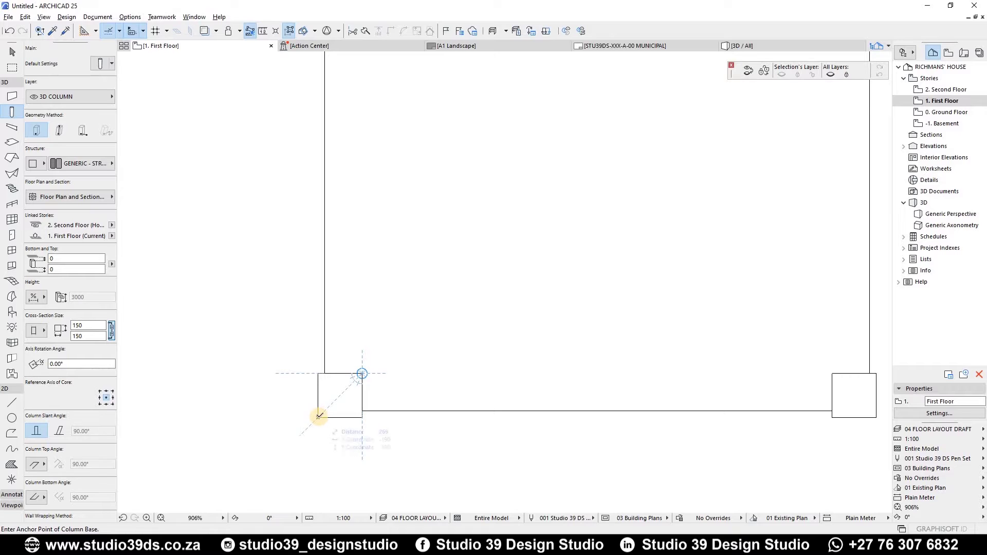
left_click(355, 384)
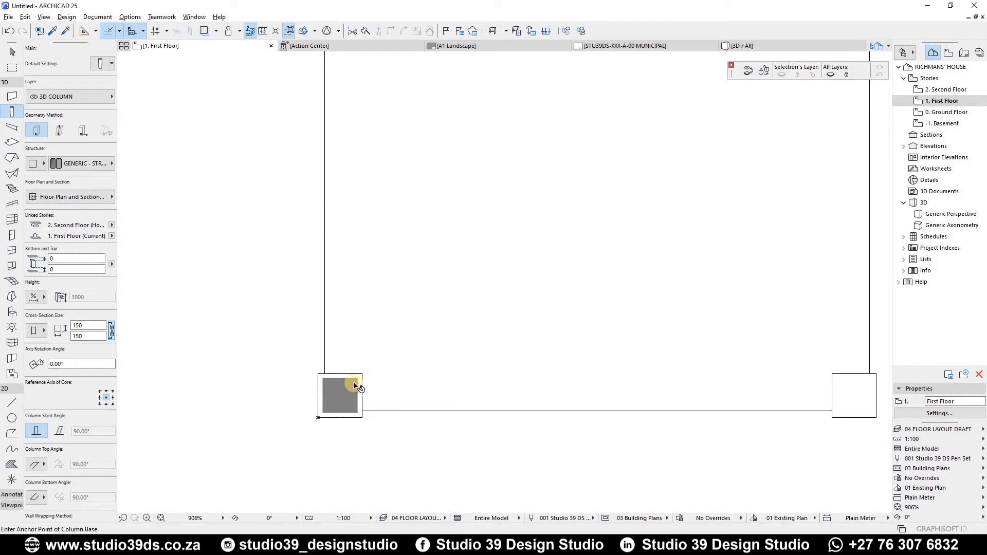
key("Escape")
Turn off the placed column's cover fills and set its floor plan symbol type to X.
left_click(358, 377)
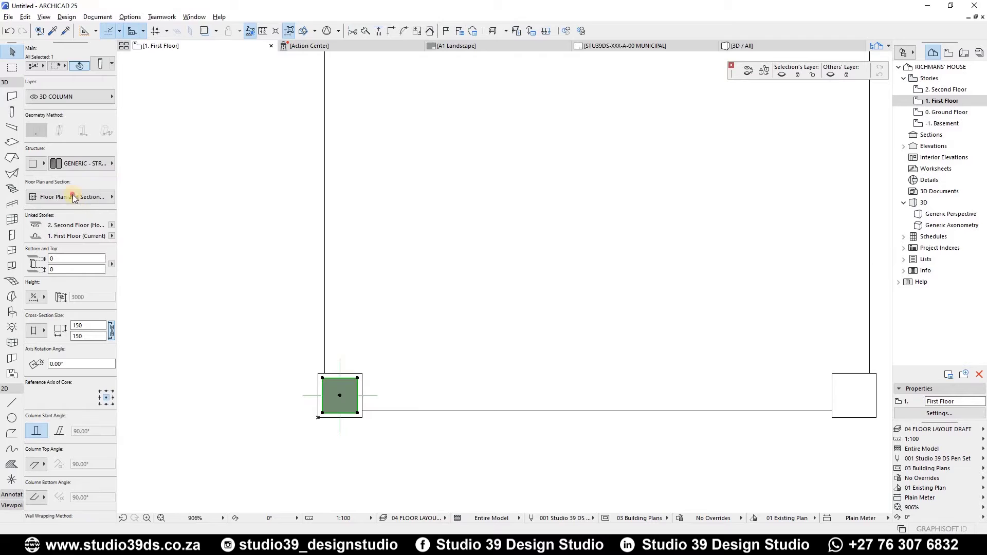
left_click(70, 196)
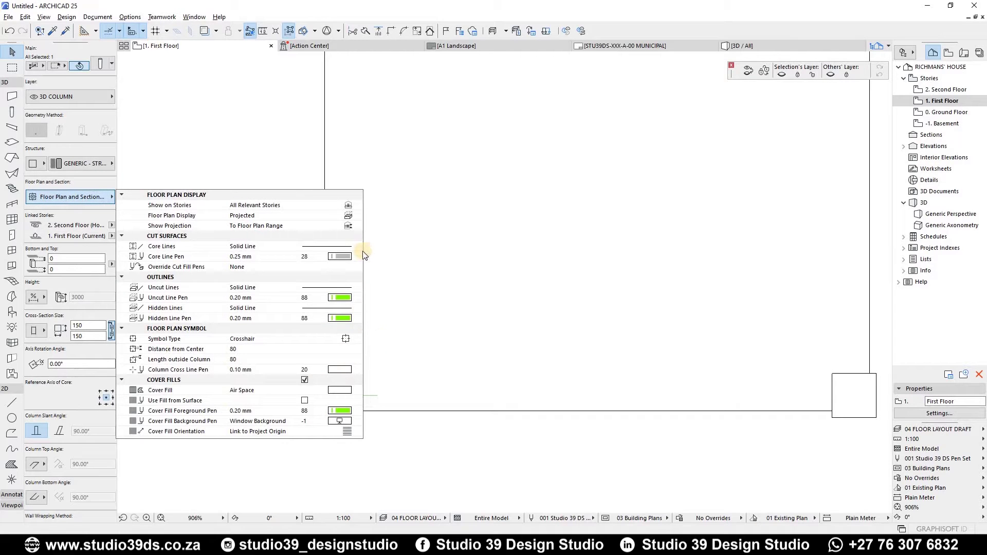
left_click(305, 379)
left_click(357, 338)
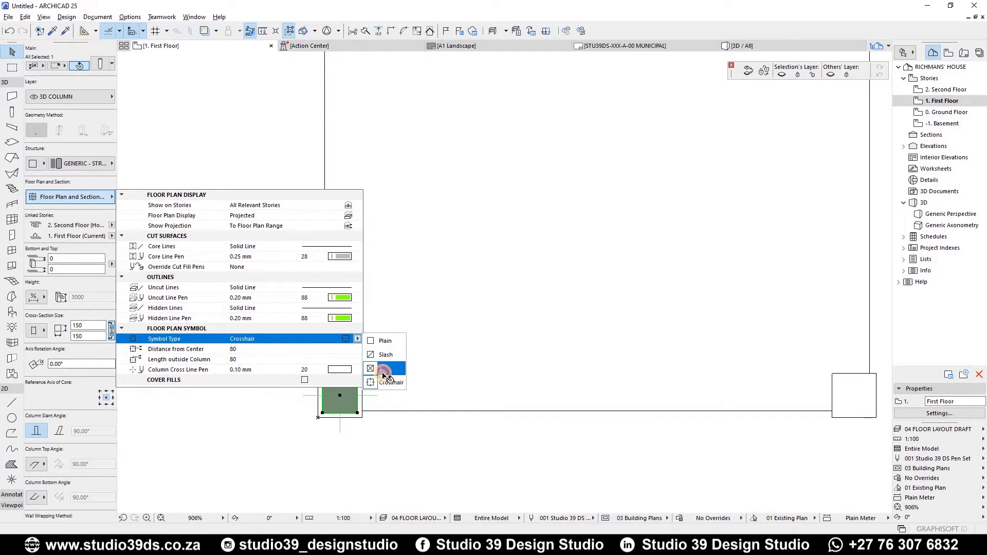
left_click(383, 372)
key("Escape")
key("Escape")
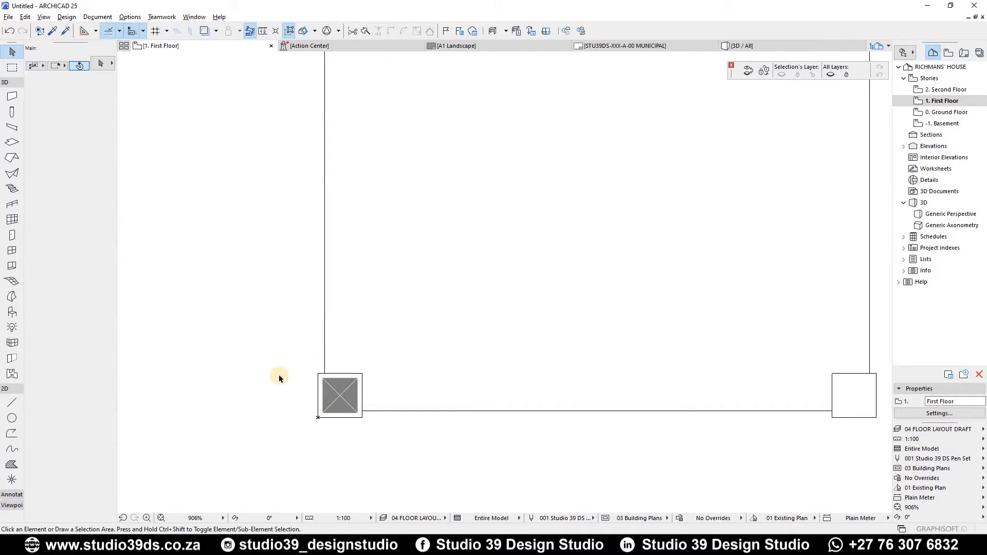
Copy the column to the matching position in the lower-right corner slab of the First Floor plan.
scroll(278, 379, "down", 1)
left_click(310, 366)
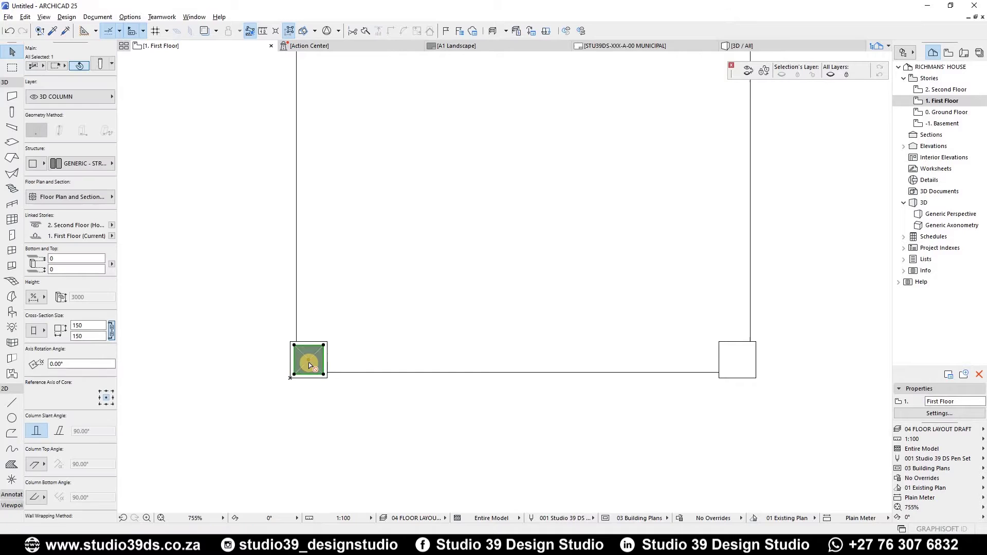
key("ctrl+d")
scroll(322, 386, "up", 4)
left_click(337, 370)
scroll(259, 375, "down", 6)
left_click(579, 372)
Copy the two lower columns together to the matching positions in the upper corner slabs of the First Floor plan.
left_click(260, 355, "shift")
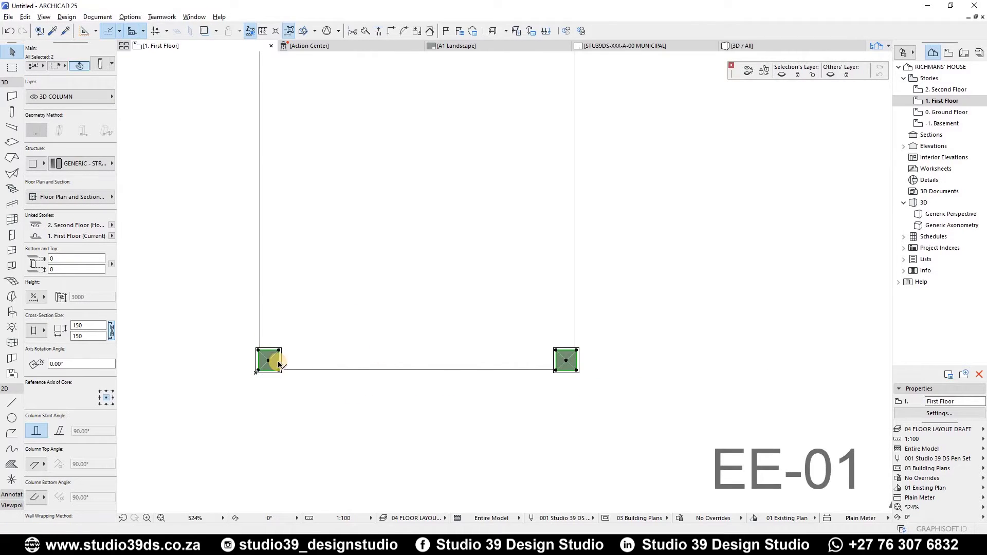
key("ctrl+shift+d")
scroll(260, 366, "up", 3)
left_click(250, 393)
scroll(277, 470, "down", 5)
middle_click_drag(305, 123, 289, 336)
scroll(257, 207, "up", 5)
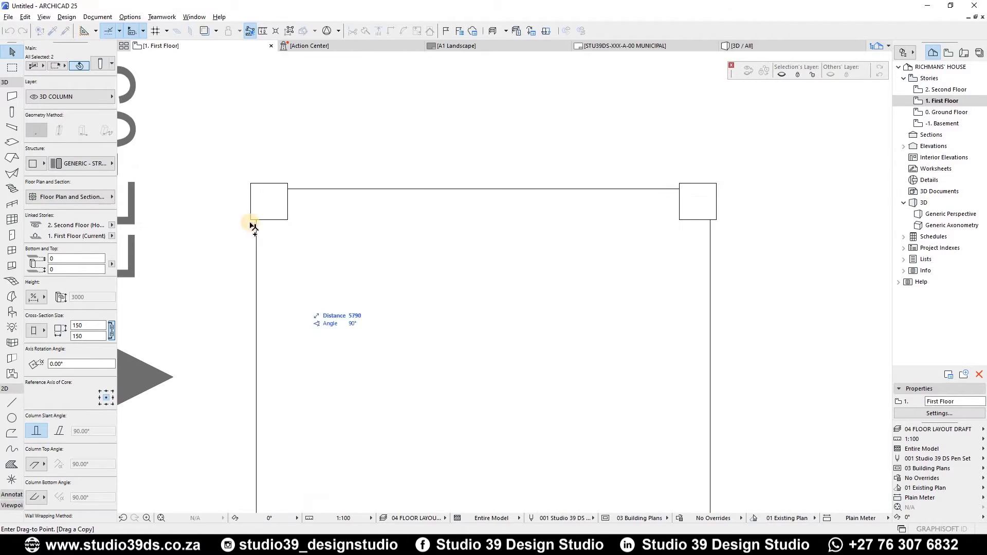
left_click(251, 220)
key("Escape")
Show the model in 3D and set the uncut and hidden line pens of all four columns to pen 1.
key("F3")
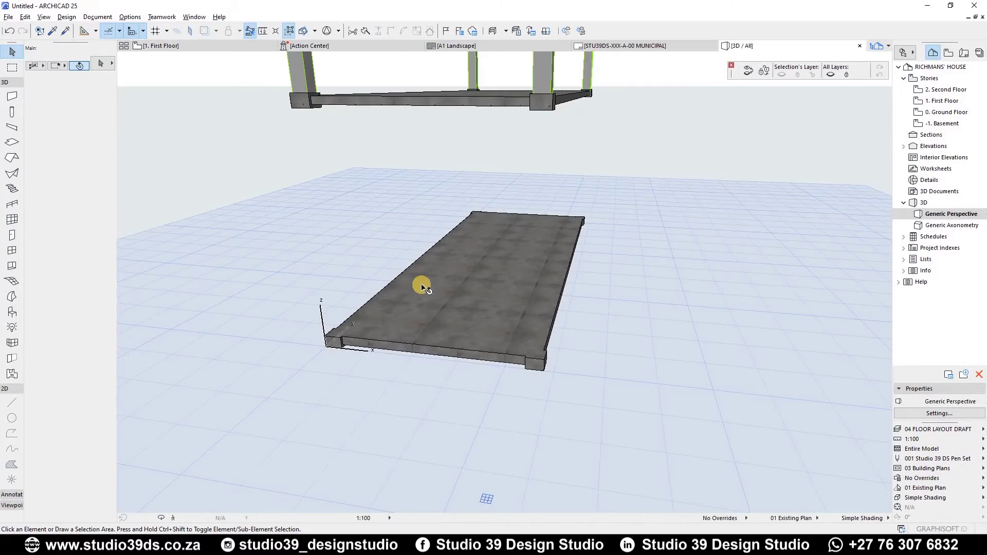
scroll(403, 269, "down", 3)
middle_click_drag(452, 143, 406, 153)
middle_click_drag(397, 120, 517, 175, "shift")
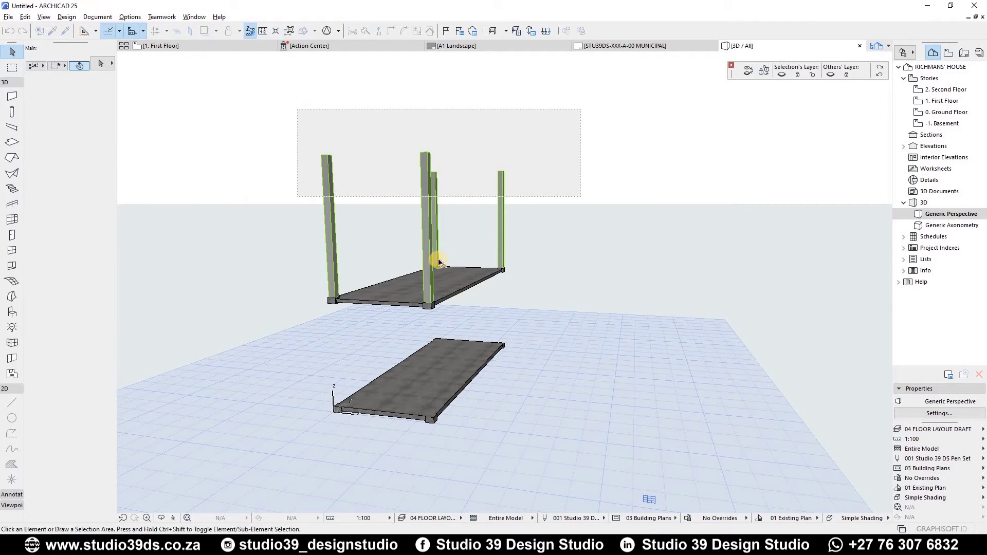
left_click(581, 197)
left_click(61, 197)
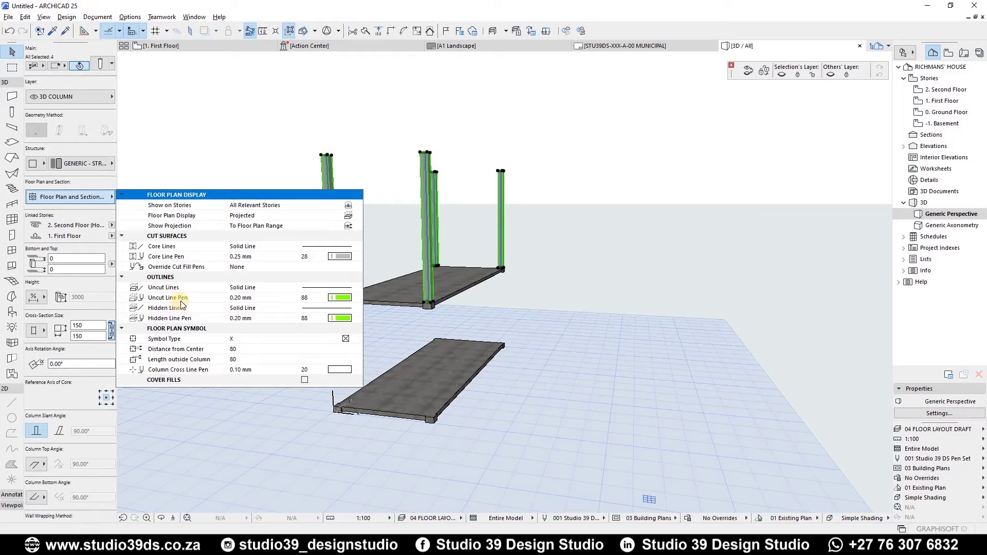
left_click(340, 298)
left_click(358, 297)
left_click(367, 298)
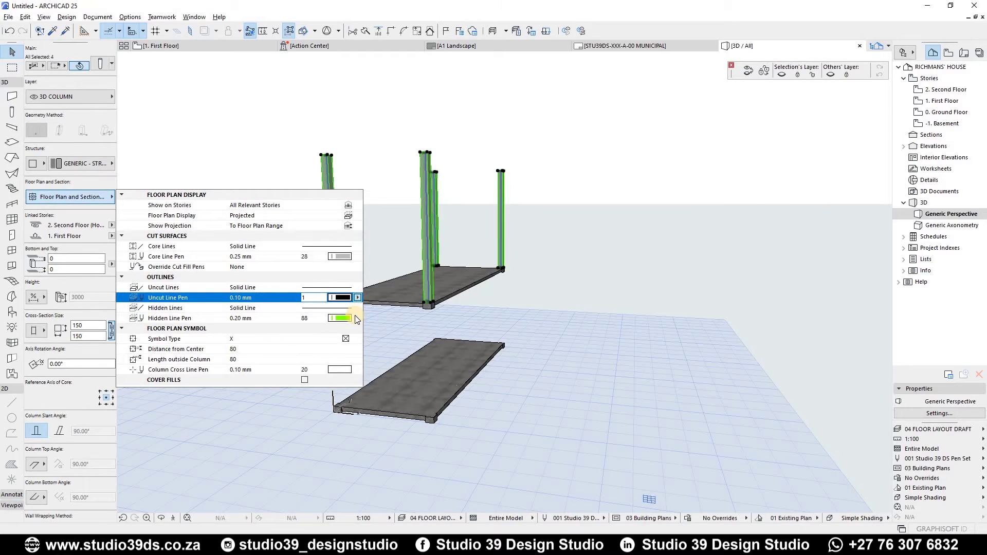
left_click(339, 318)
left_click(357, 318)
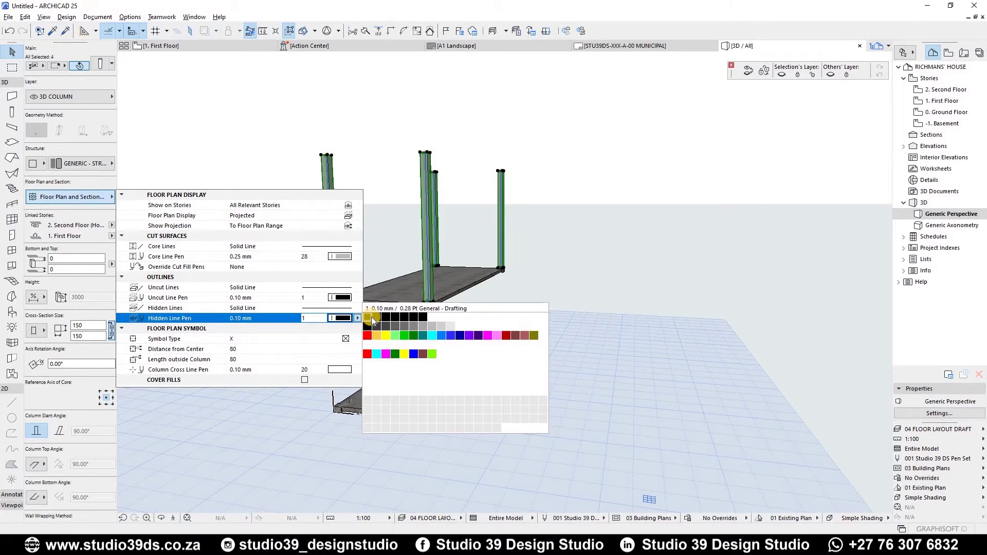
Set the core line pen of the four selected columns to pen 1.
left_click(345, 260)
left_click(340, 256)
left_click(358, 257)
left_click(367, 255)
left_click(374, 164)
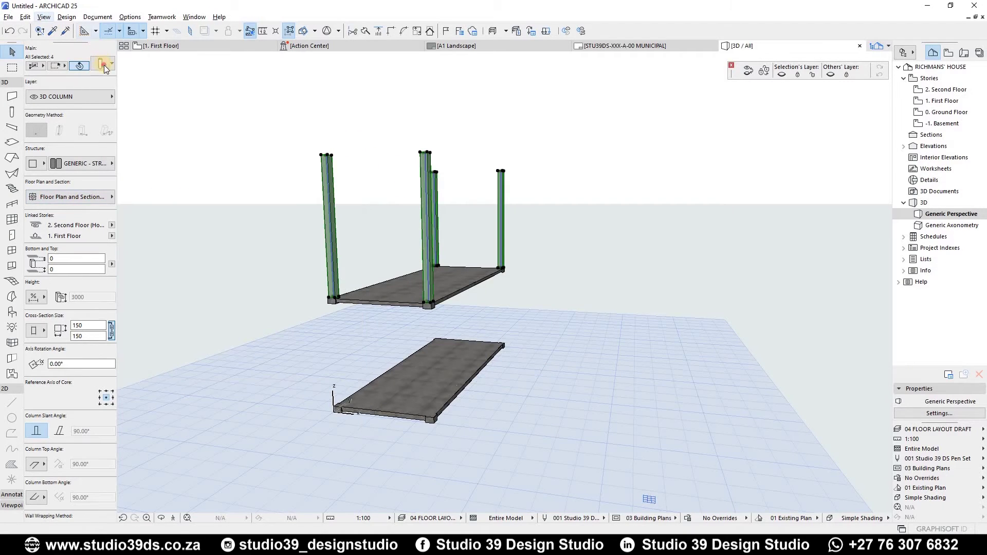
Change the home story of the four selected columns to 0. Ground Floor.
key("ctrl+t")
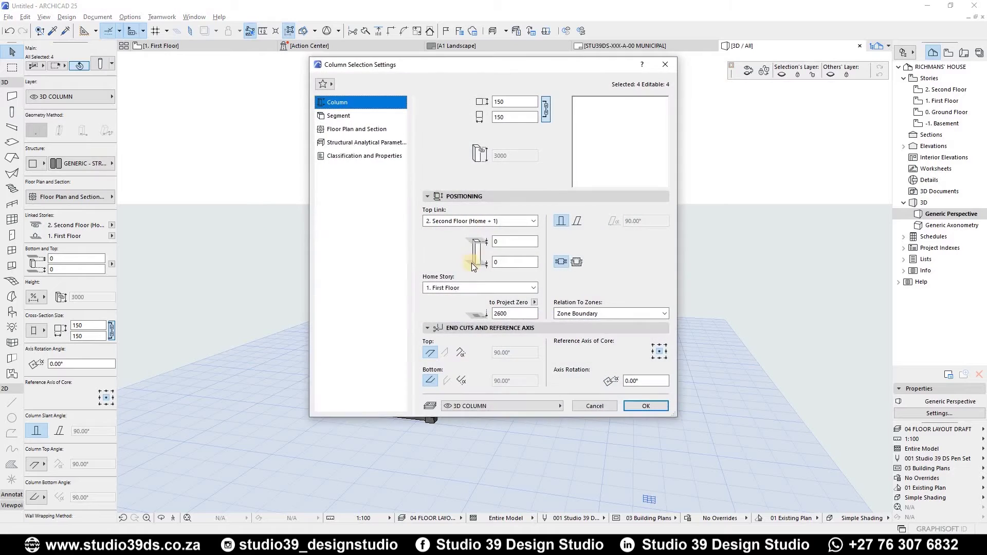
left_click(430, 287)
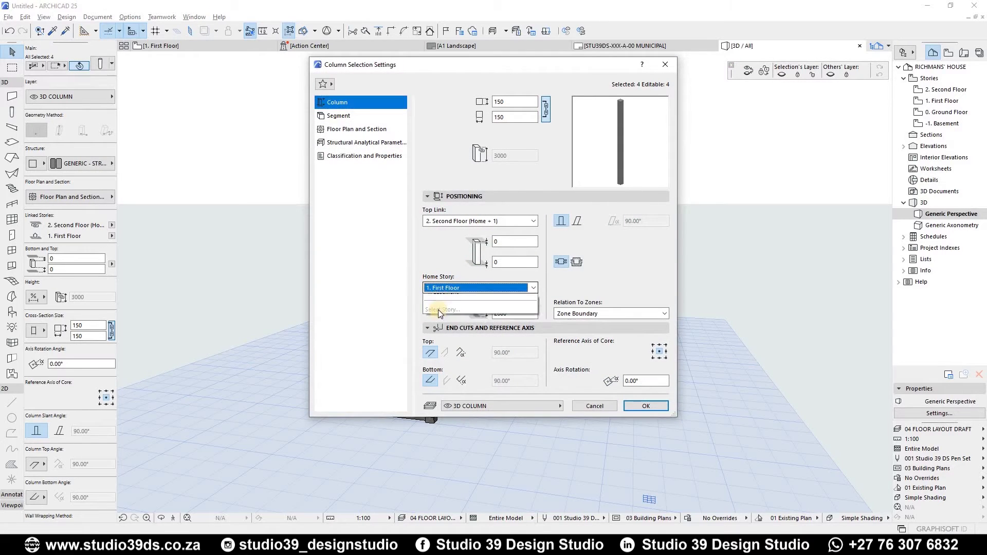
left_click(442, 316)
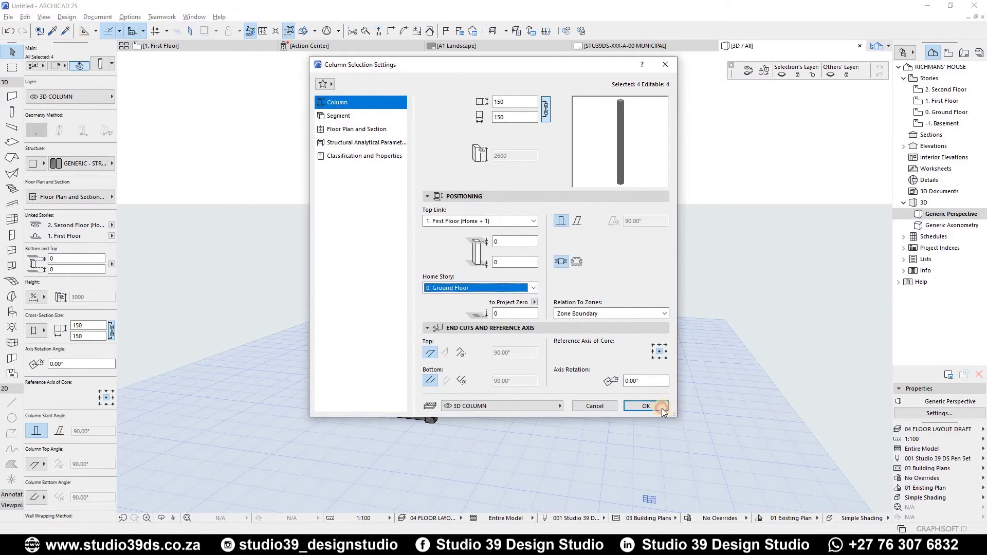
left_click(646, 406)
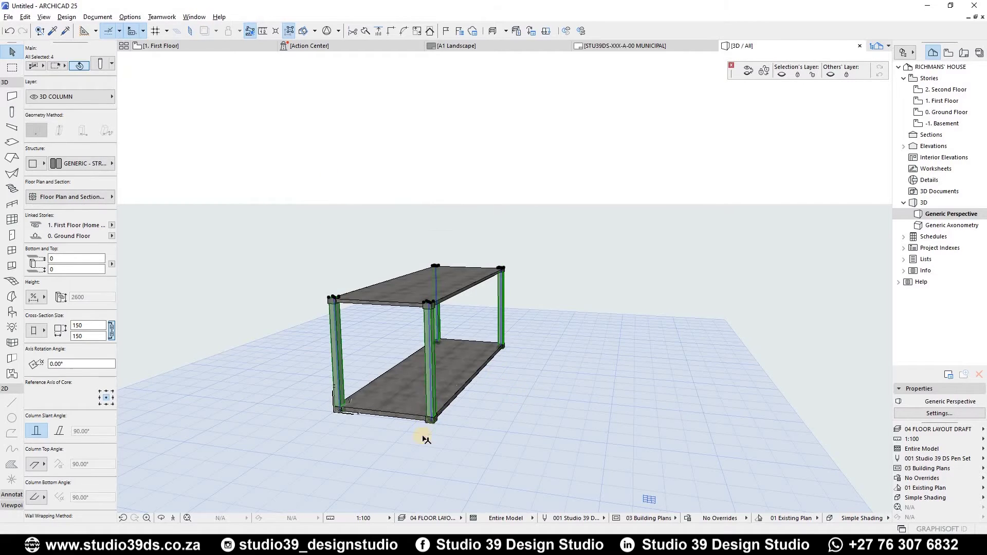
Stretch the bottoms of all four columns up to the top of the Ground Floor corner slabs, for a bottom offset of 130.
scroll(424, 438, "up", 5)
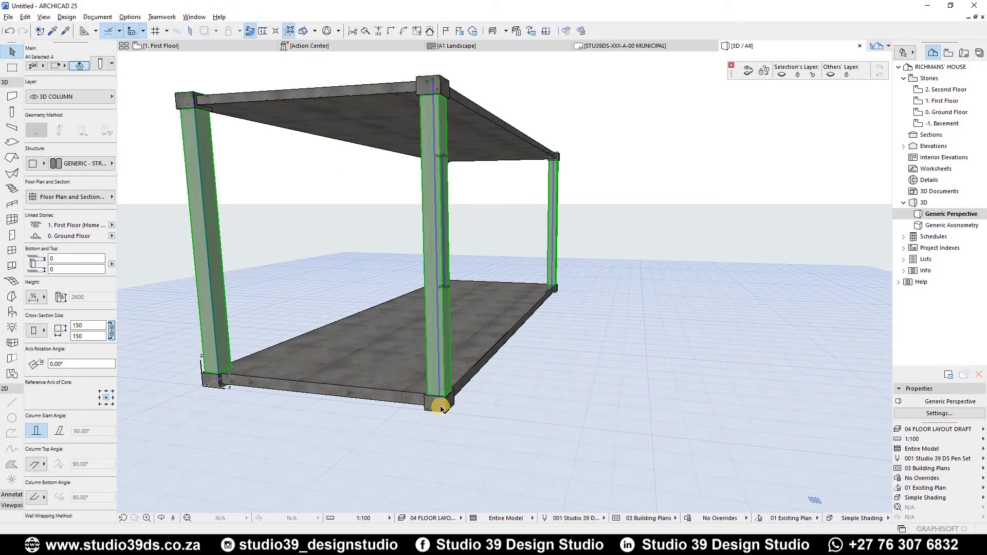
left_click(455, 437)
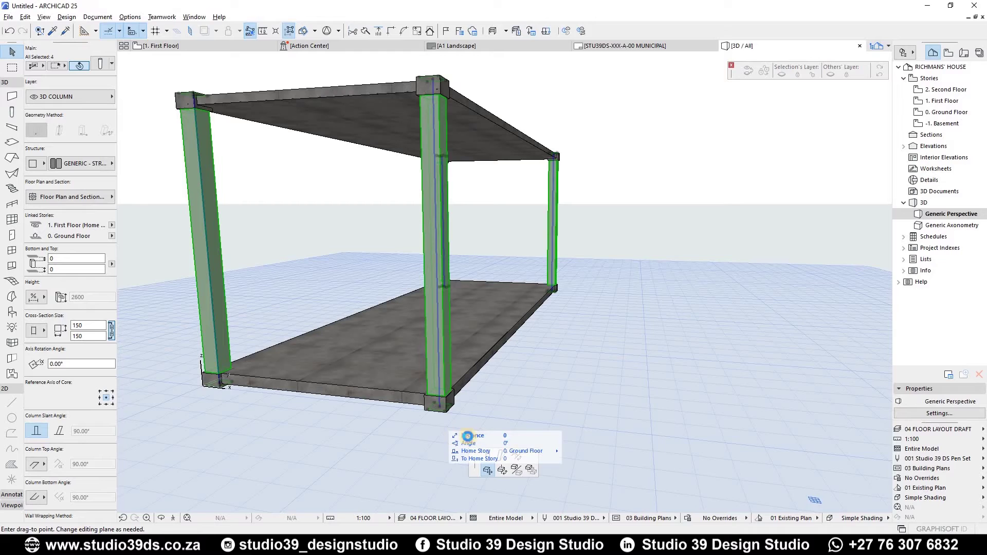
left_click(618, 242)
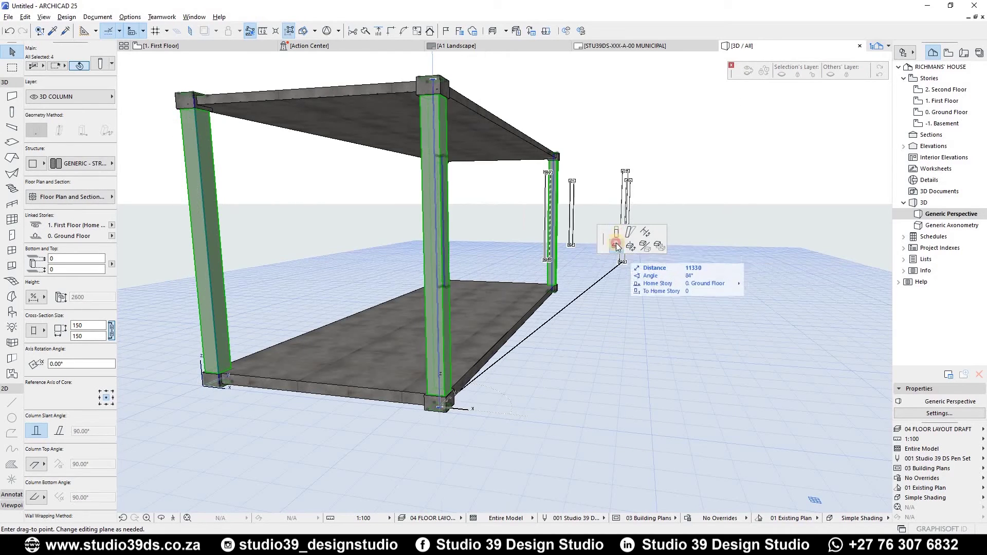
left_click(615, 232)
scroll(451, 403, "up", 3)
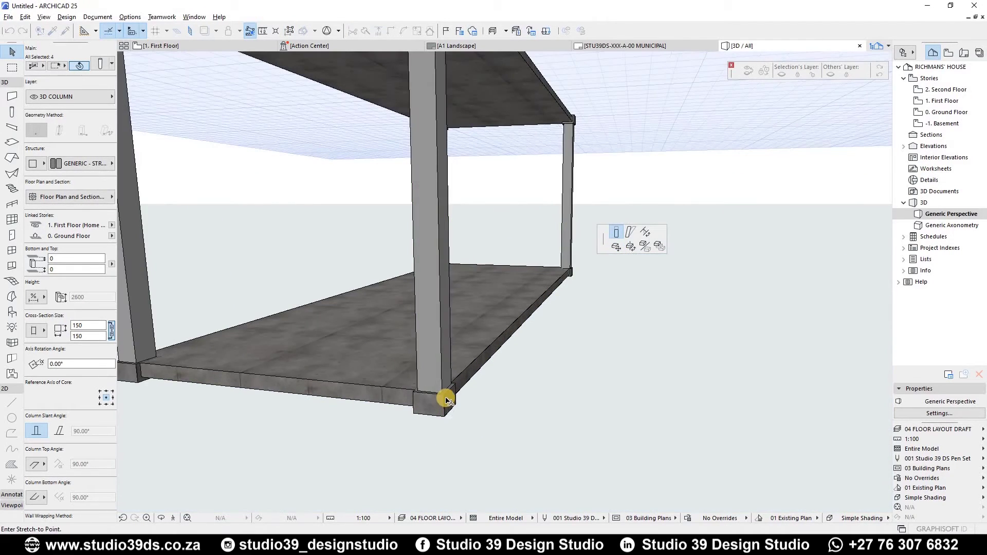
left_click(454, 404)
scroll(432, 300, "down", 3)
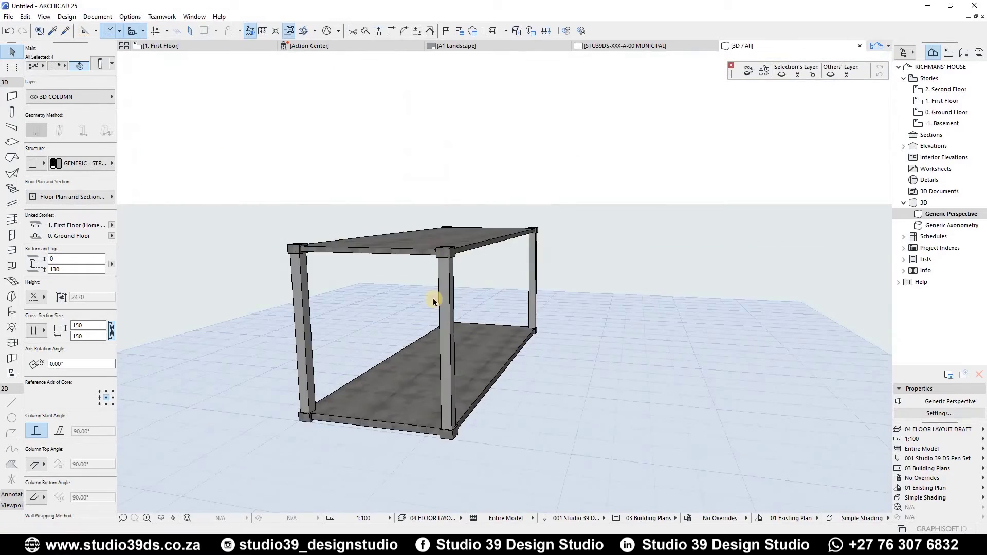
Stretch the tops of the four columns down to the underside of the First Floor corner slabs, for a top offset of -130.
scroll(433, 301, "up", 3)
left_click(426, 216)
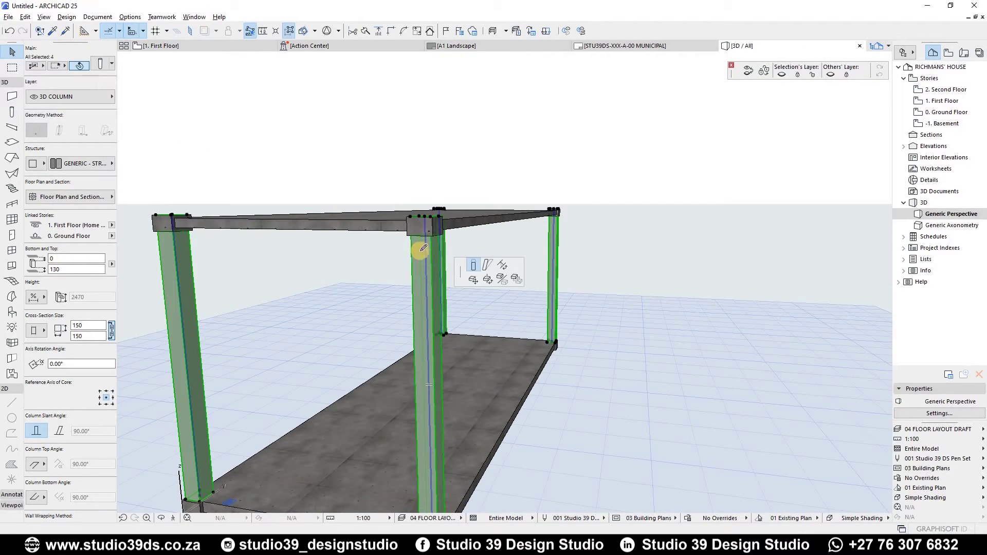
left_click(472, 264)
left_click(549, 326)
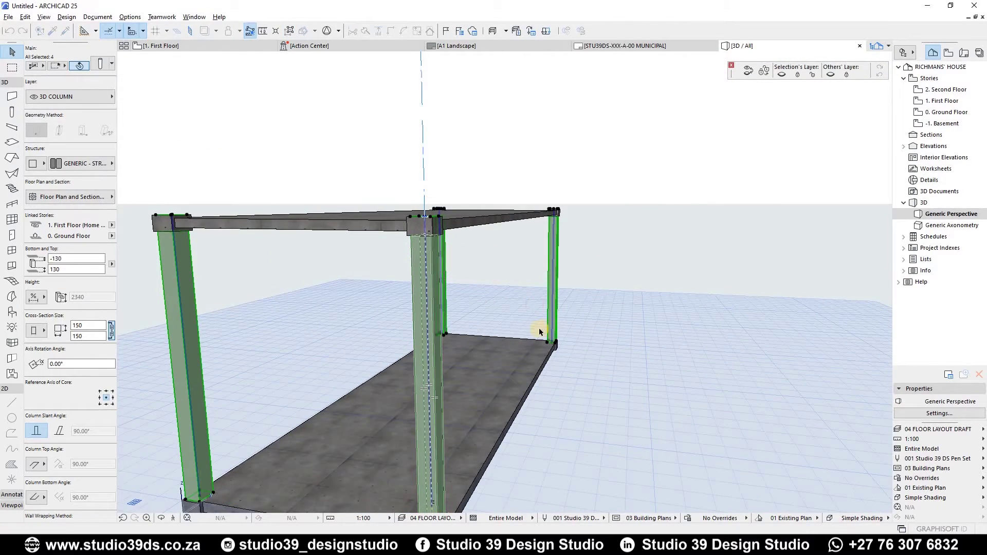
key("Escape")
Open the Ground Floor plan and inspect the columns in its corner slabs.
scroll(440, 249, "down", 3)
middle_click_drag(412, 280, 235, 332, "shift")
key("F2")
scroll(374, 219, "down", 5)
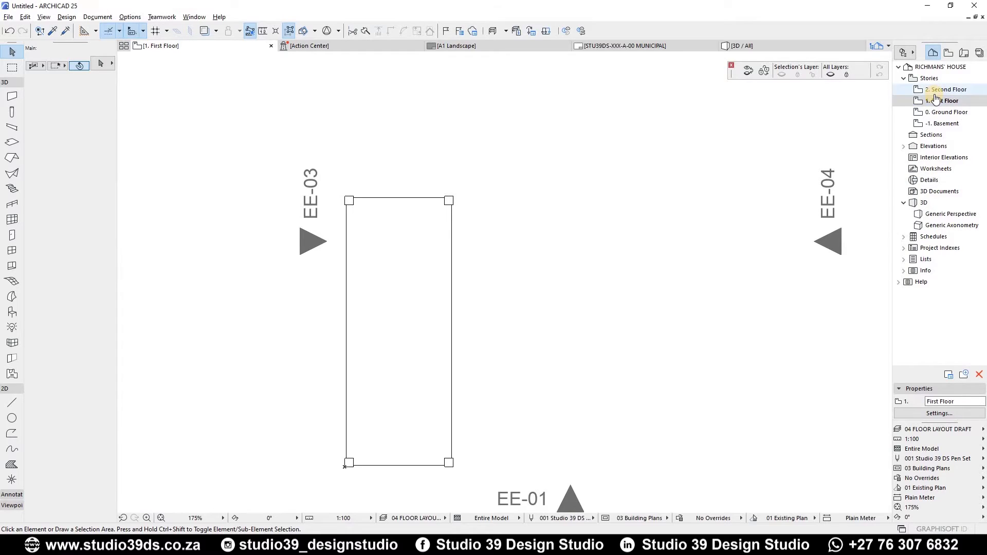
double_click(948, 112)
scroll(536, 412, "up", 5)
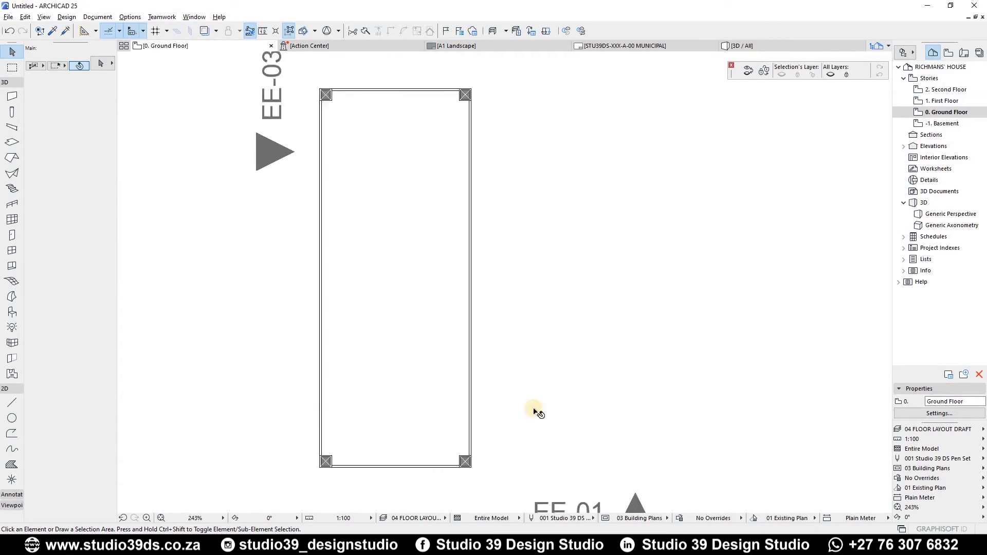
scroll(534, 335, "down", 5)
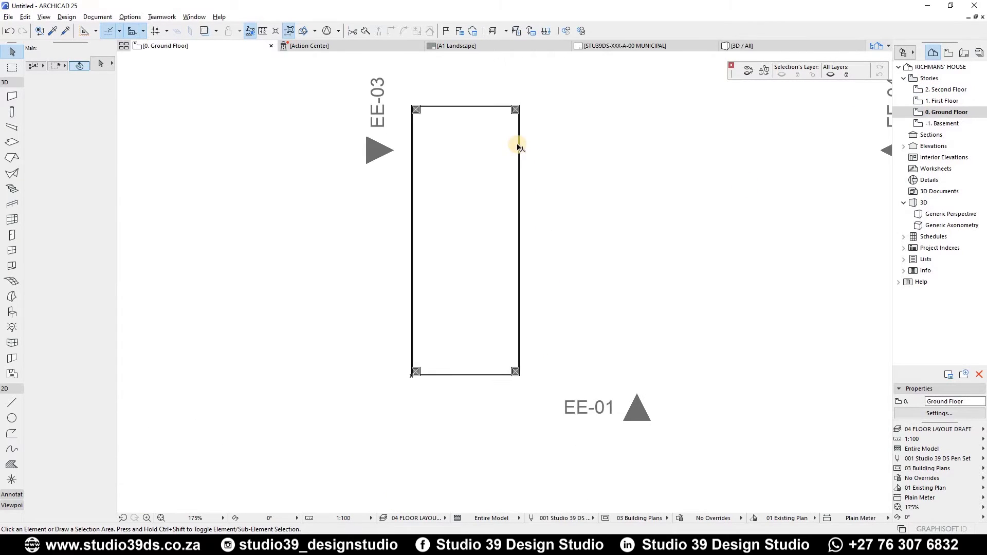
scroll(504, 354, "up", 5)
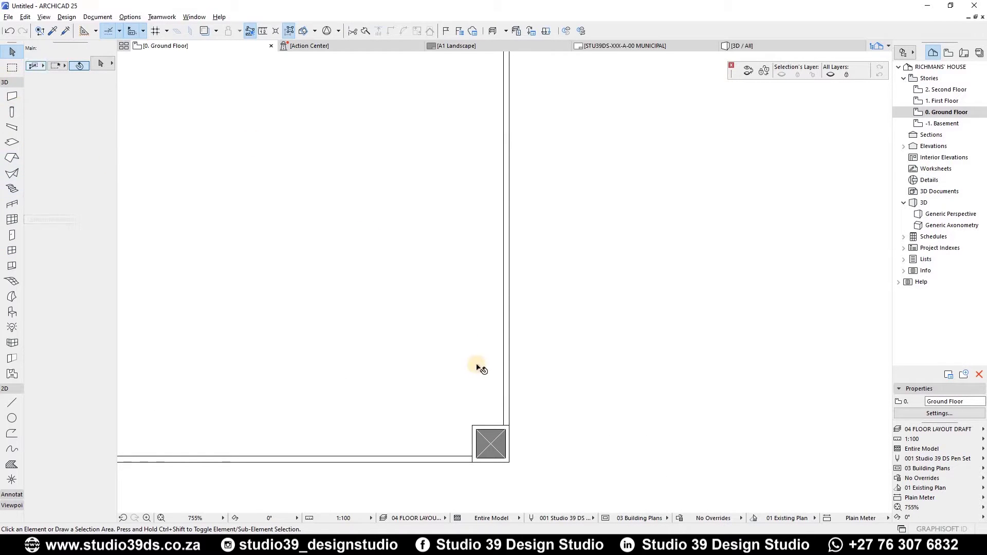
scroll(357, 414, "down", 3)
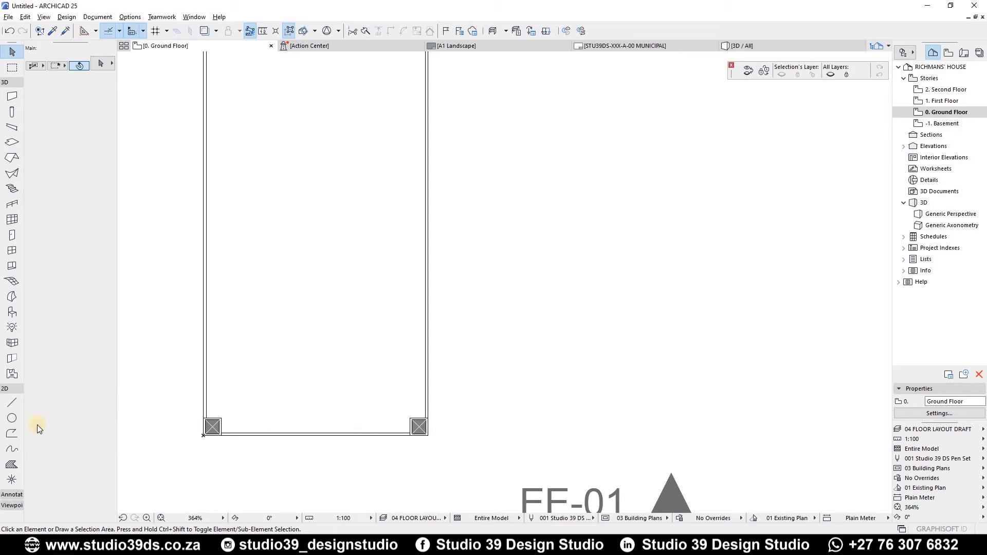
Draw a short horizontal line just outside the slab edge, above and beside the lower-right corner column.
left_click(12, 402)
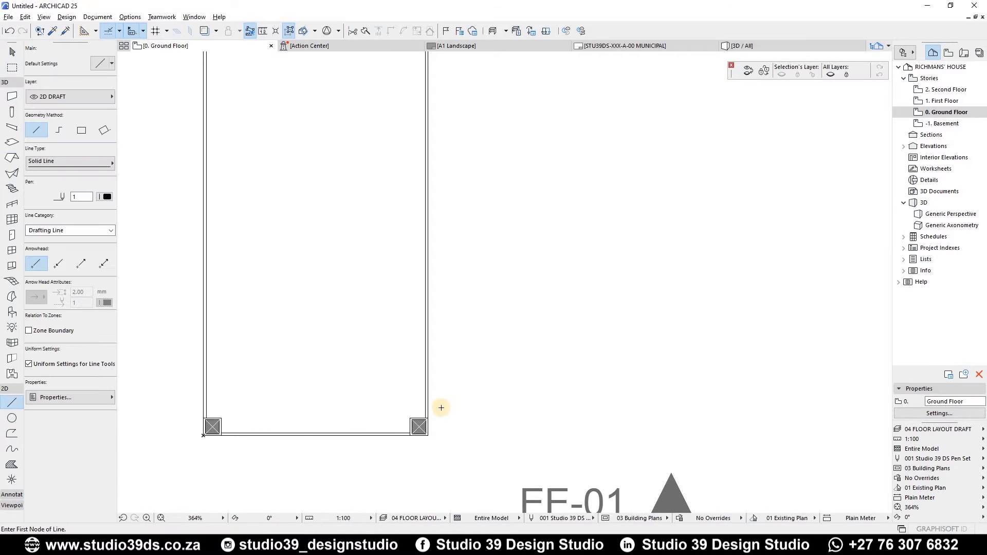
scroll(436, 413, "up", 3)
left_click(437, 416)
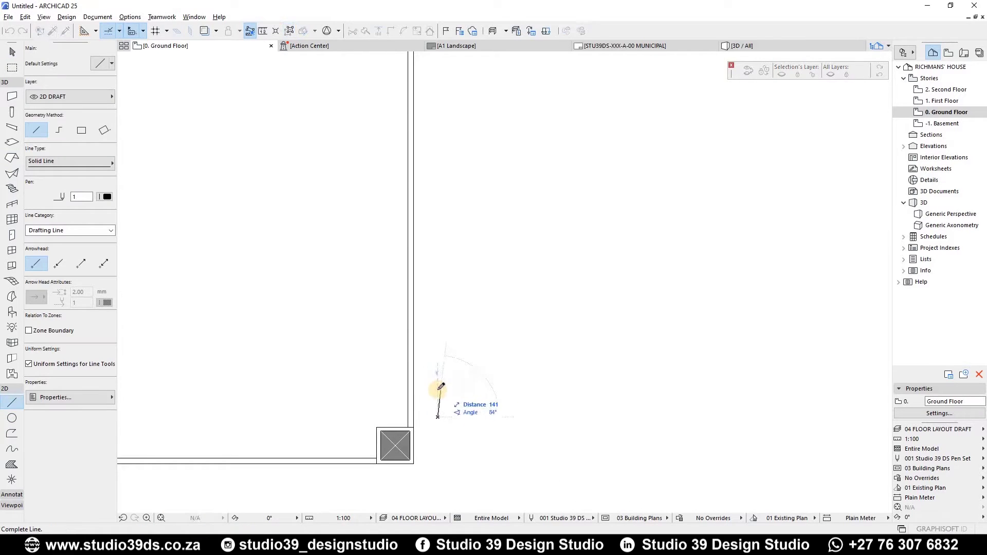
left_click(508, 411)
key("Escape")
Multiply the short horizontal line upward with the Spread method at a spacing of 70, over a distance of about 392.
left_click_drag(447, 425, 475, 407)
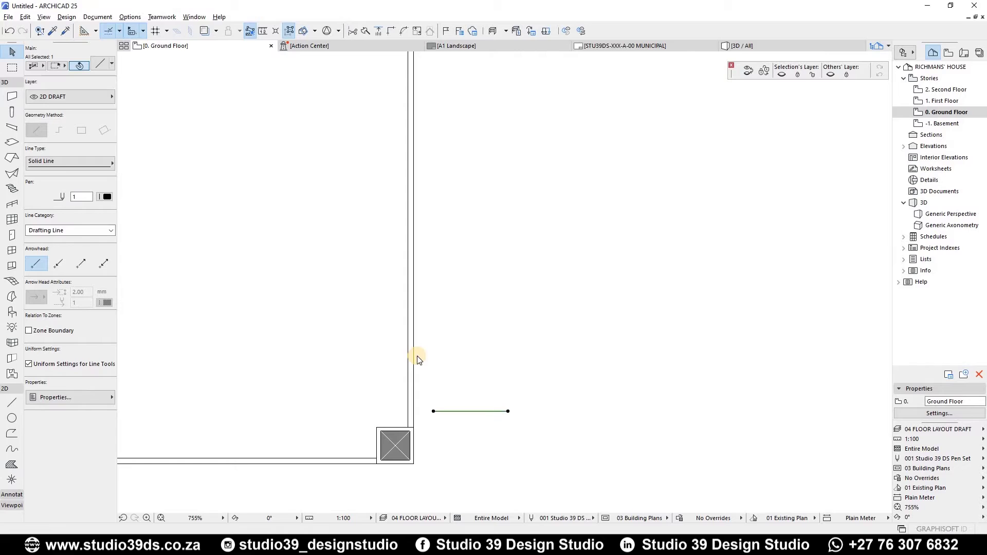
key("ctrl+u")
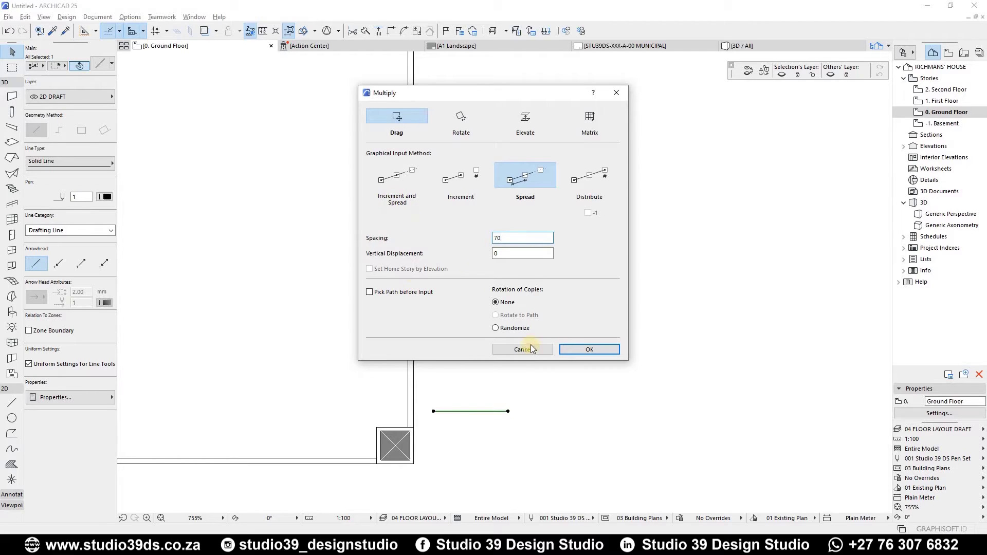
left_click(587, 350)
left_click(486, 411)
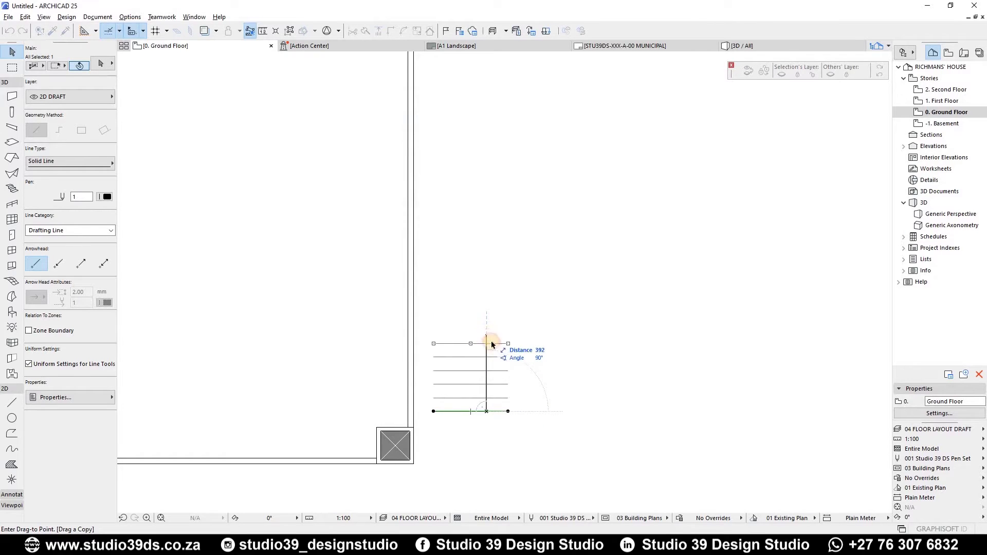
left_click(492, 344)
key("Escape")
Draw a connected line across the three lowest gaps of the horizontal lines: vertical, slanted to the right, and vertical again.
key("l")
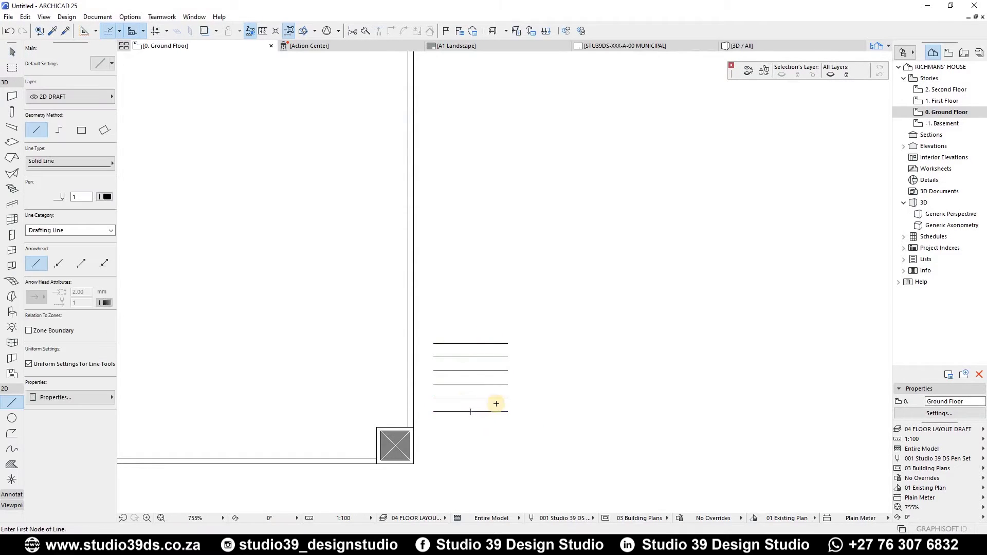
scroll(486, 418, "up", 3)
left_click(486, 417)
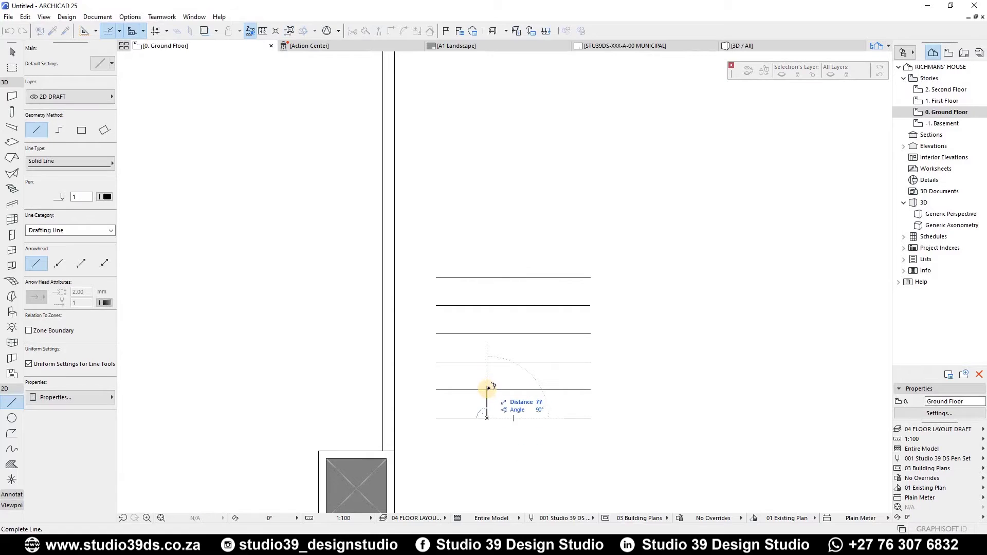
left_click(487, 389)
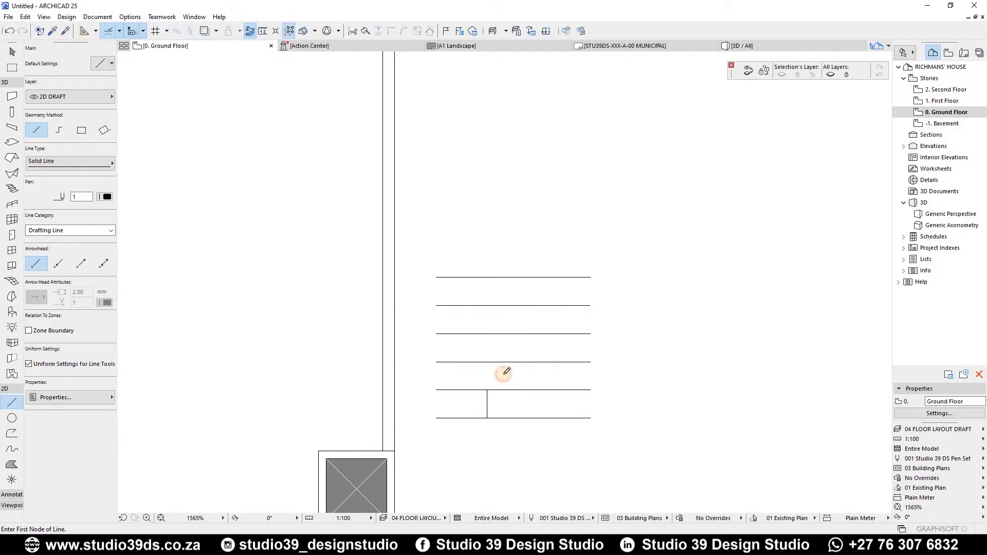
left_click(487, 389)
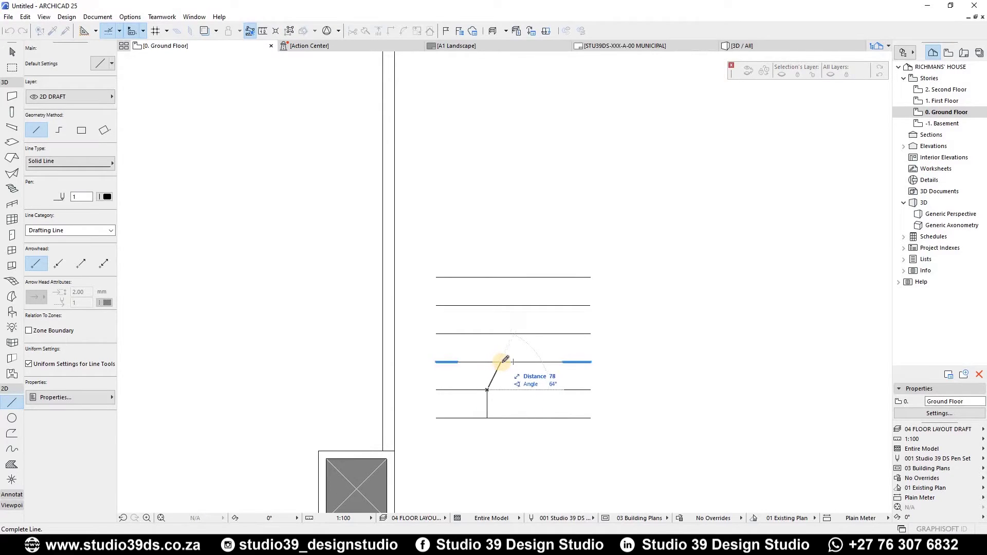
left_click(502, 362)
left_click(502, 362)
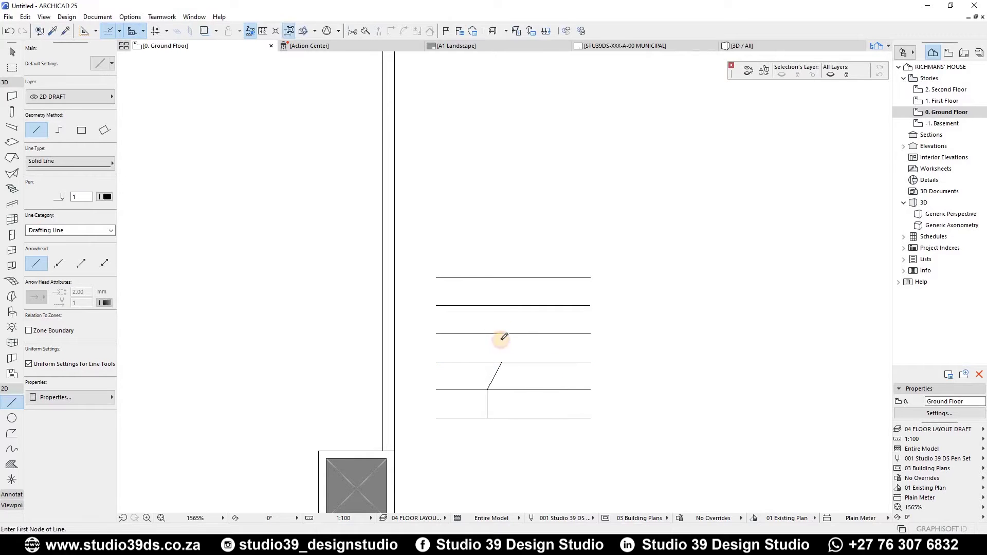
left_click(502, 333)
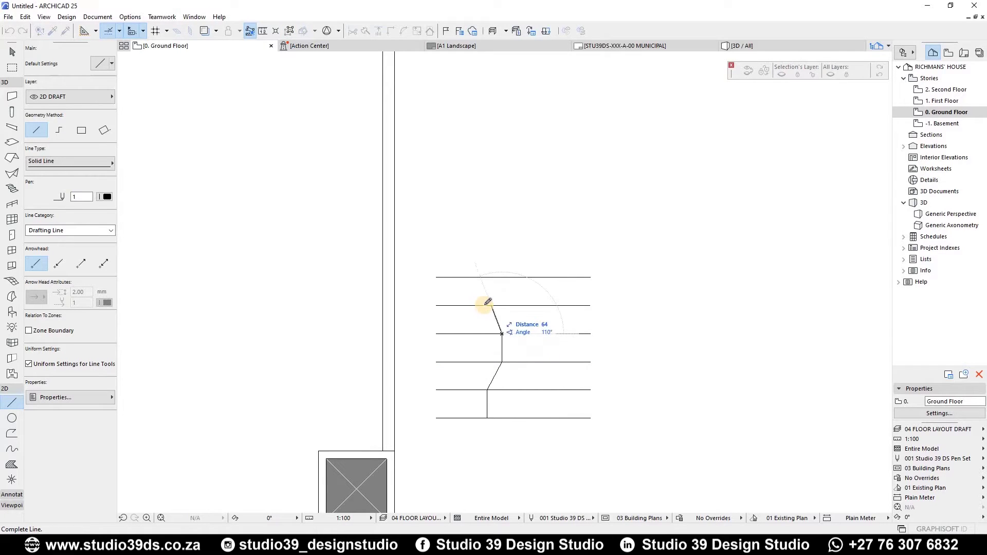
key("Escape")
key("Escape")
Select the lowest vertical segment of the stepped line and start dragging a copy of it.
left_click(489, 412)
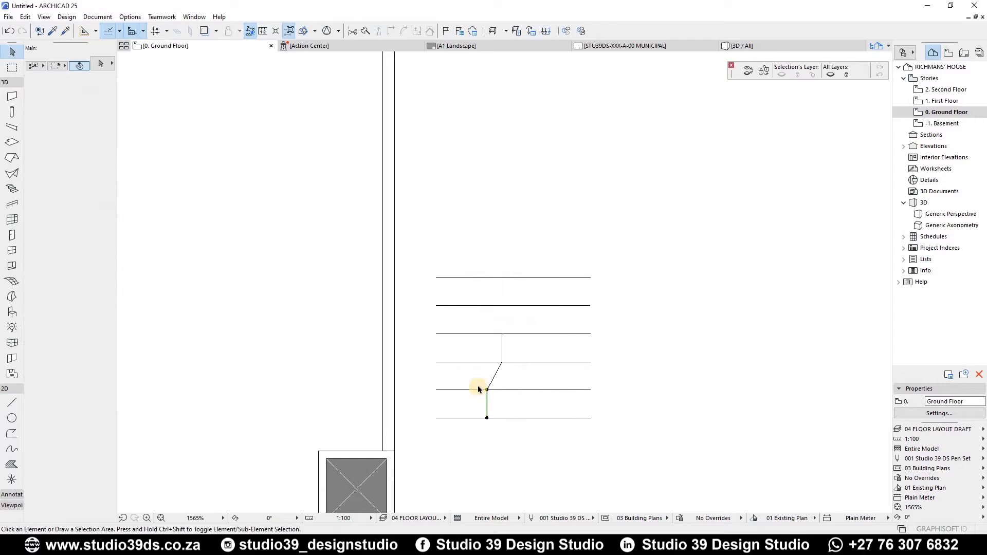
left_click(478, 389)
key("ctrl+shift+d")
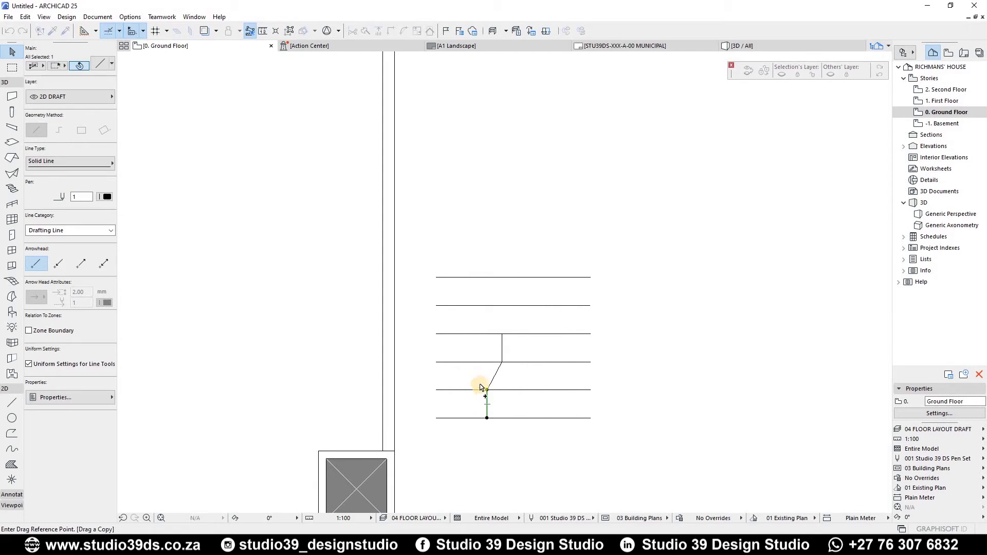
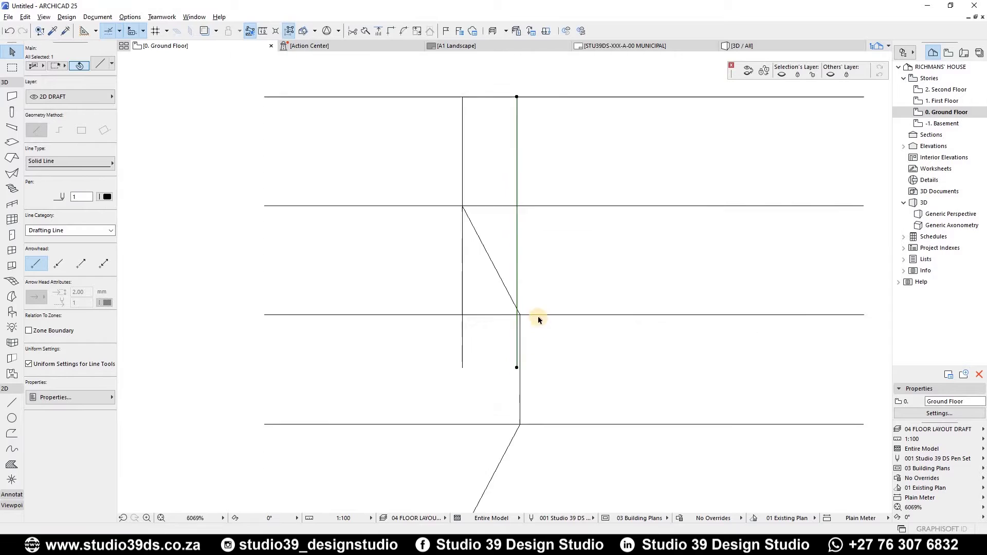
Move the short vertical segment between the two slanted lines slightly left onto the long vertical line beside it.
key("ctrl+d")
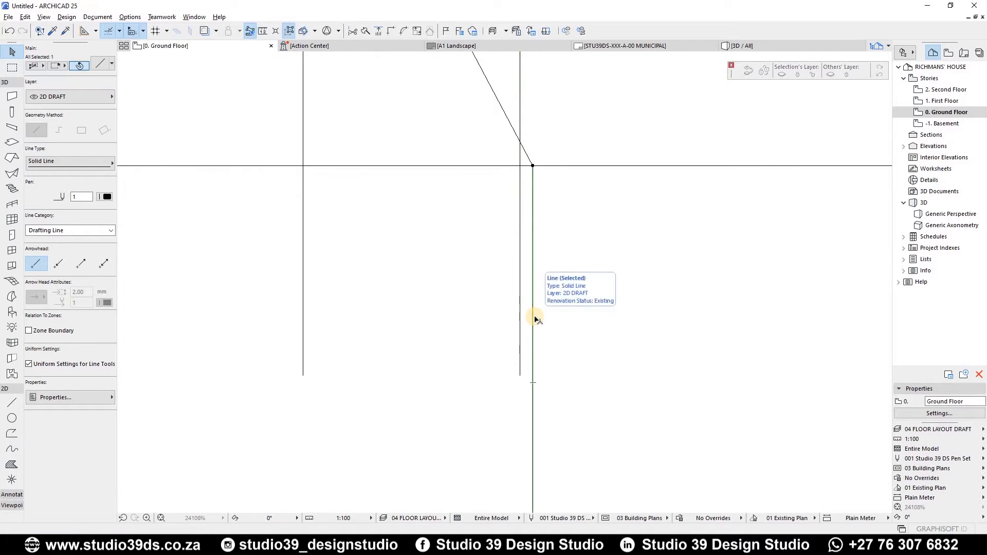
left_click(527, 322)
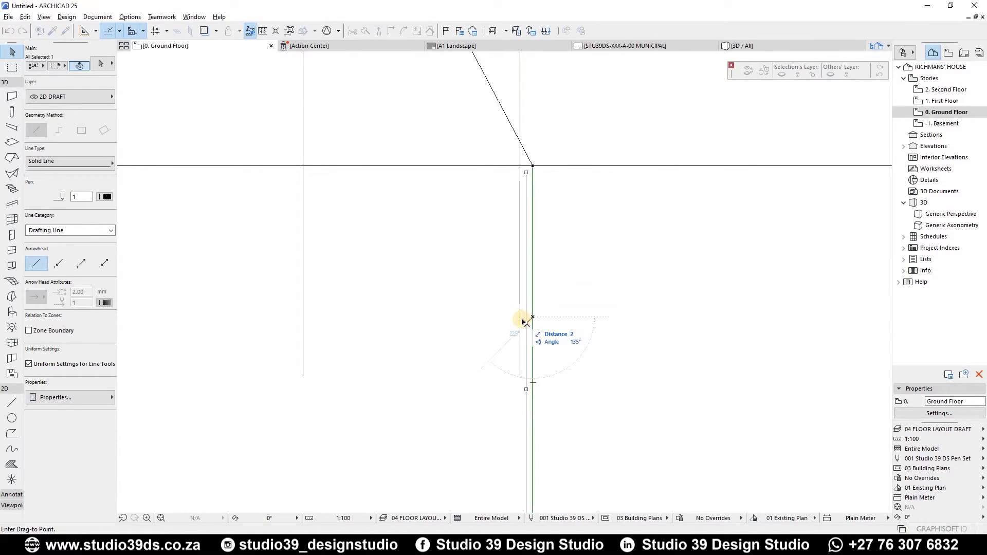
left_click(527, 350, "shift")
key("Escape")
scroll(568, 255, "down", 5)
Delete the selected long vertical line and trim the remaining left vertical line where it extends below the horizontal line.
key("ctrl+z")
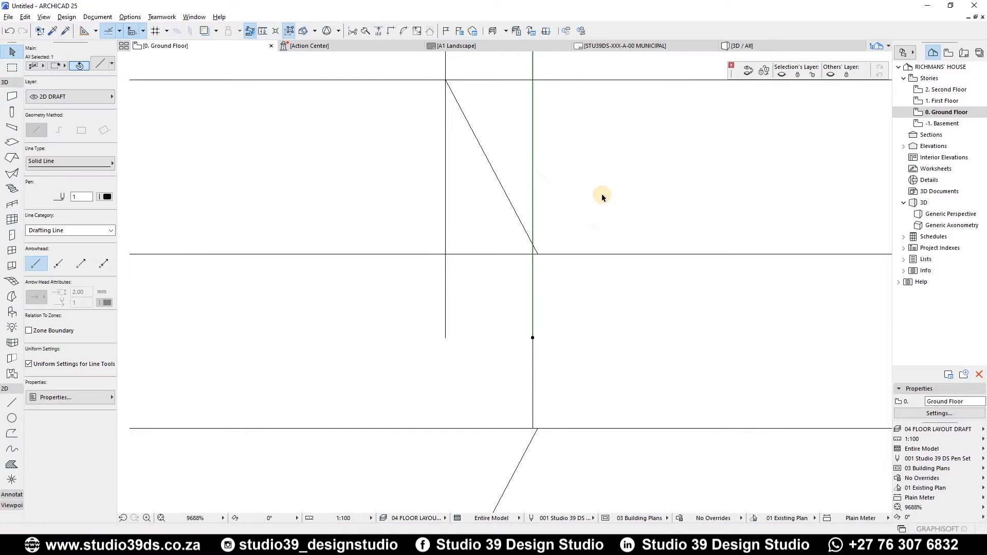
key("Delete")
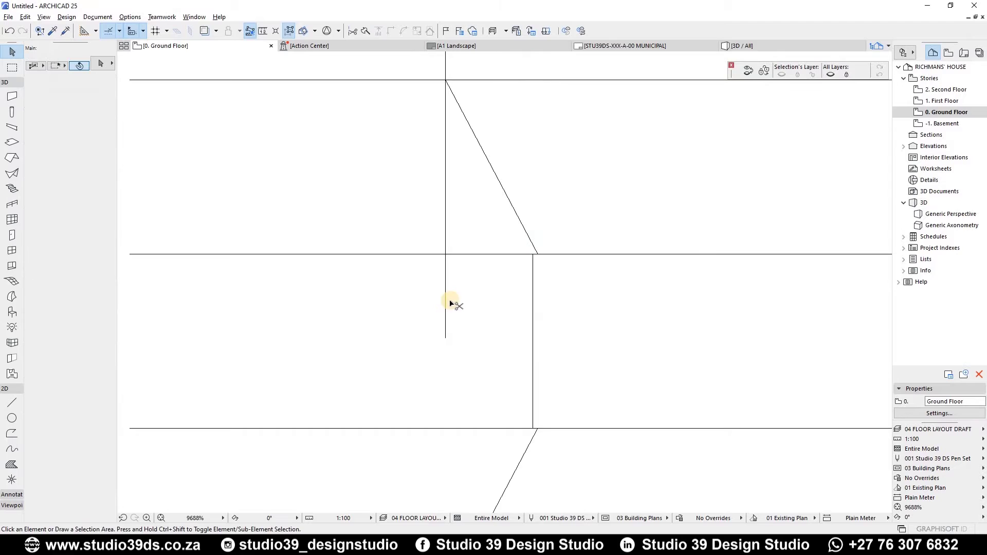
left_click(445, 262, "ctrl")
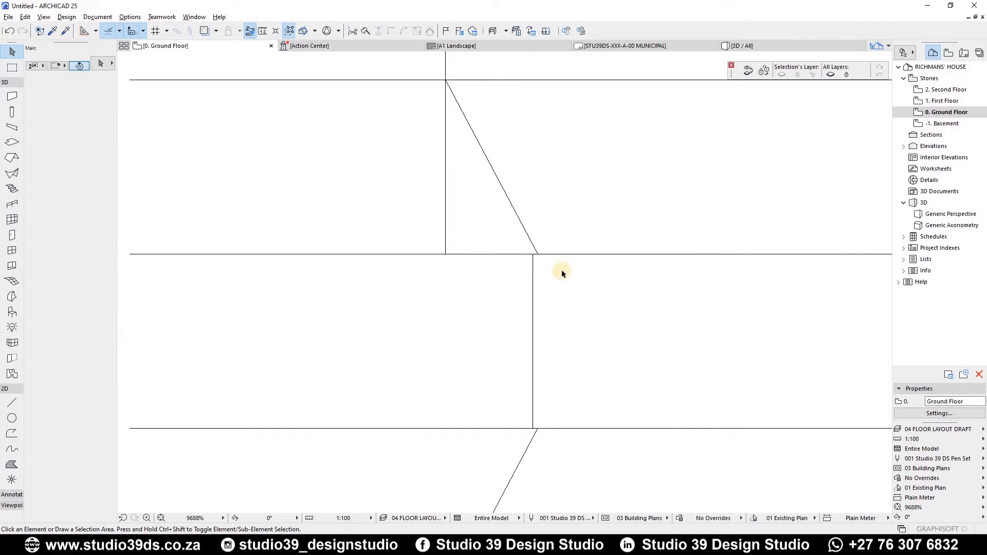
Stretch the lower end of the upper slanted line along the horizontal line to meet the top of the short vertical segment.
left_click(538, 256)
left_click(537, 254)
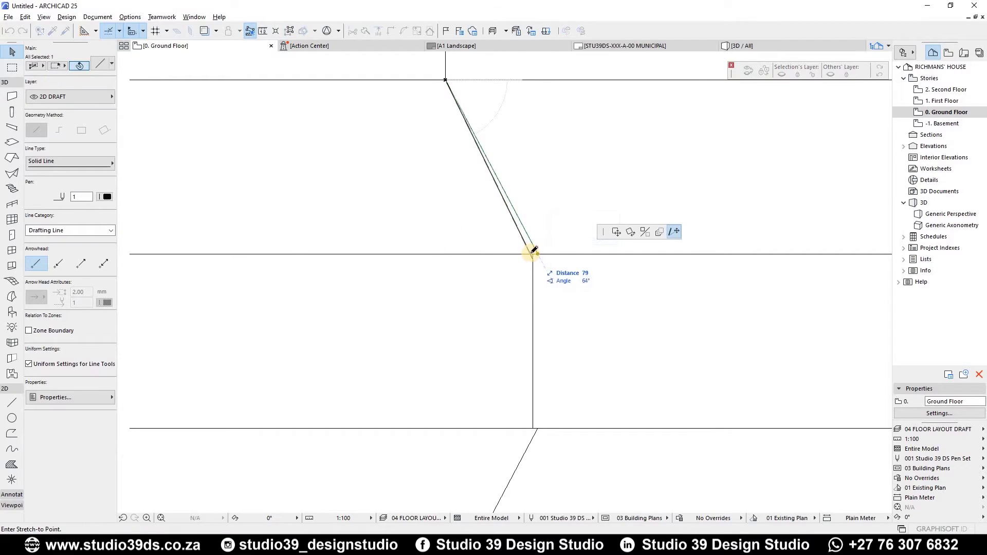
left_click(537, 253)
key("Escape")
scroll(553, 230, "up", 3)
scroll(554, 272, "up", 3)
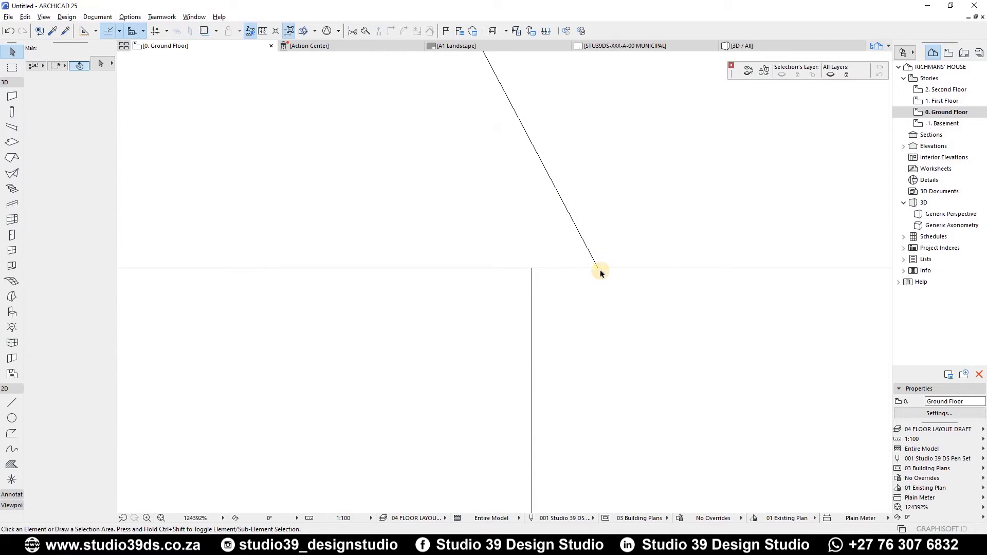
left_click(599, 269)
left_click(598, 267)
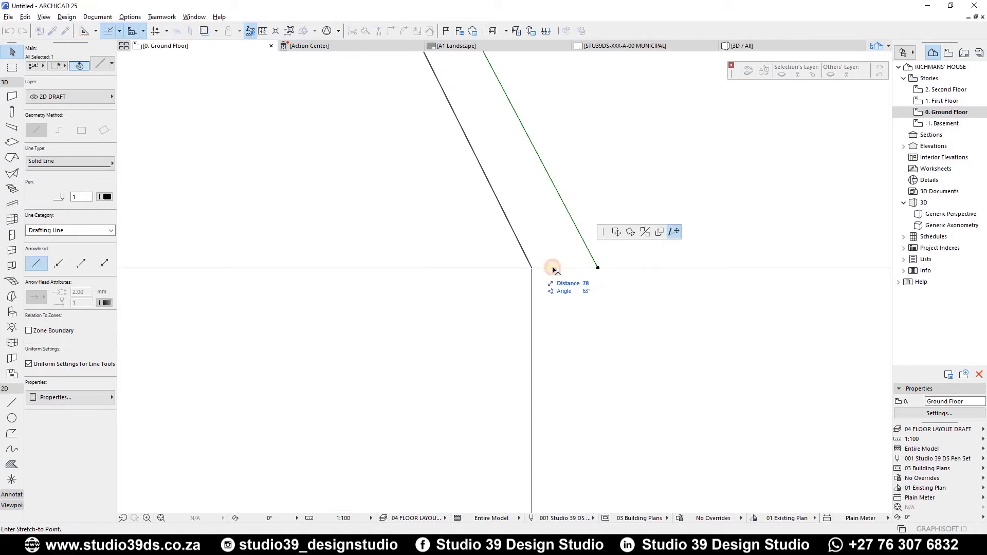
left_click(532, 268)
Stretch the upper end of the lower slanted line to meet the bottom of the short vertical segment.
scroll(465, 295, "down", 3)
scroll(532, 298, "down", 3)
scroll(553, 293, "up", 2)
left_click(548, 292)
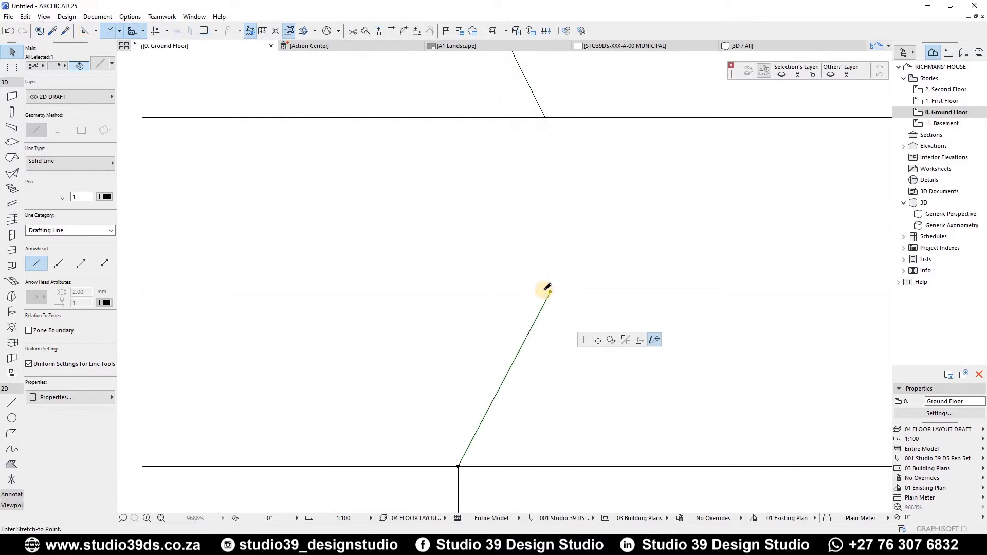
scroll(531, 267, "down", 5)
Delete the surplus vertical line above the upper slanted line and all six horizontal guide lines.
left_click(595, 301)
left_click(514, 257)
key("Delete")
left_click_drag(566, 208, 599, 386)
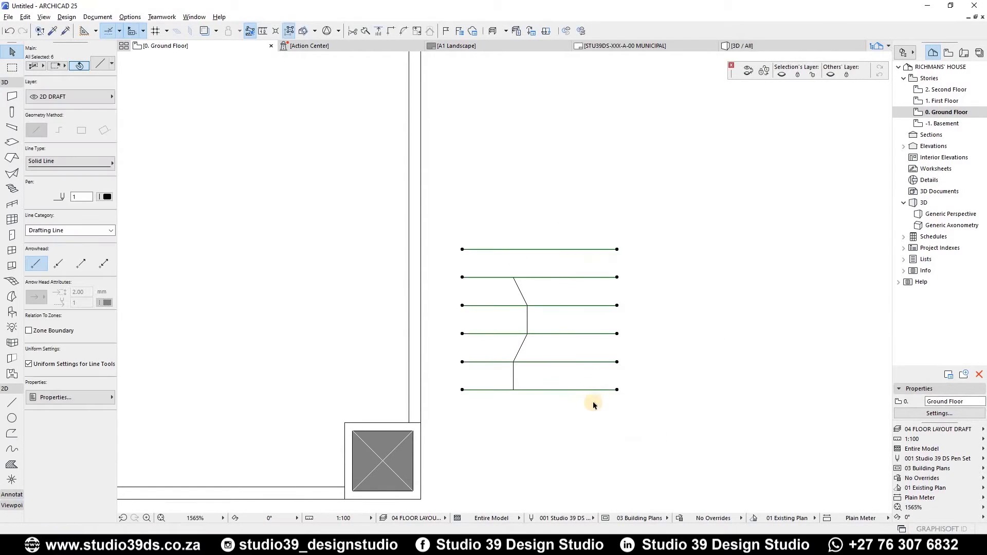
key("Delete")
Move the four-segment profile straight down about 101 so its lower end is level with the lower column's upper edge.
left_click_drag(489, 213, 540, 396)
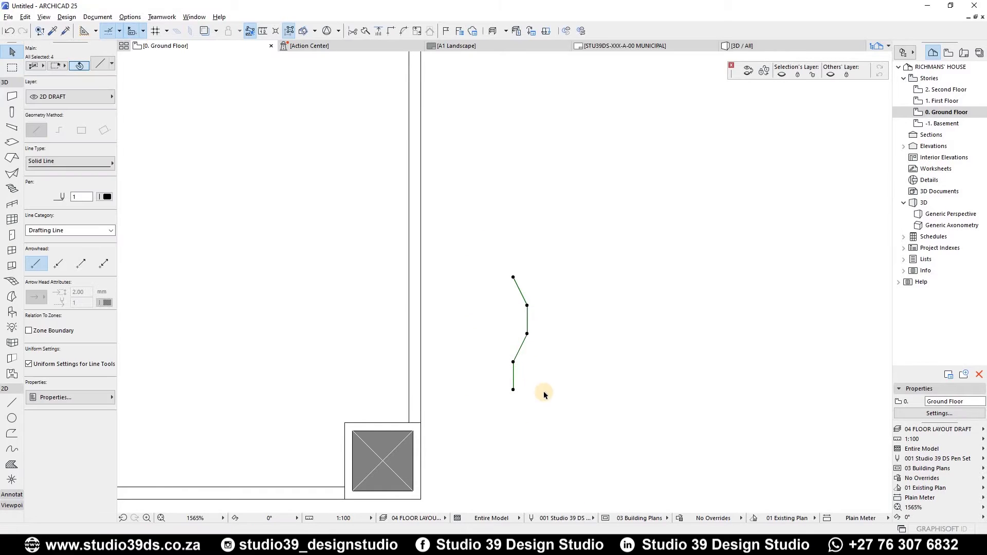
key("ctrl+d")
left_click(513, 389)
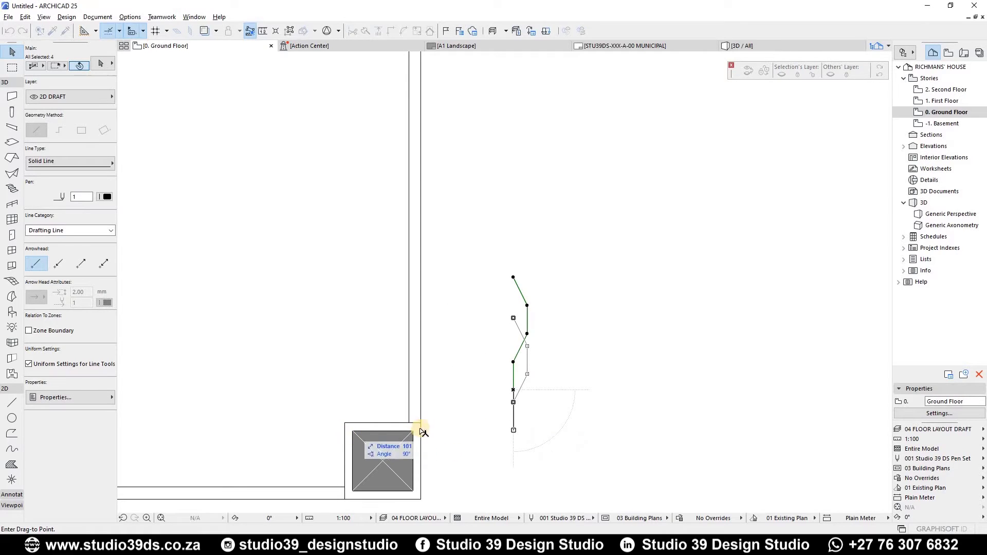
left_click(527, 420)
Multiply the profile upward end to end, using Drag with Increment and Spread, until the copies reach the upper corner column.
scroll(542, 419, "down", 3)
scroll(439, 457, "up", 5)
scroll(438, 455, "down", 3)
scroll(443, 447, "up", 3)
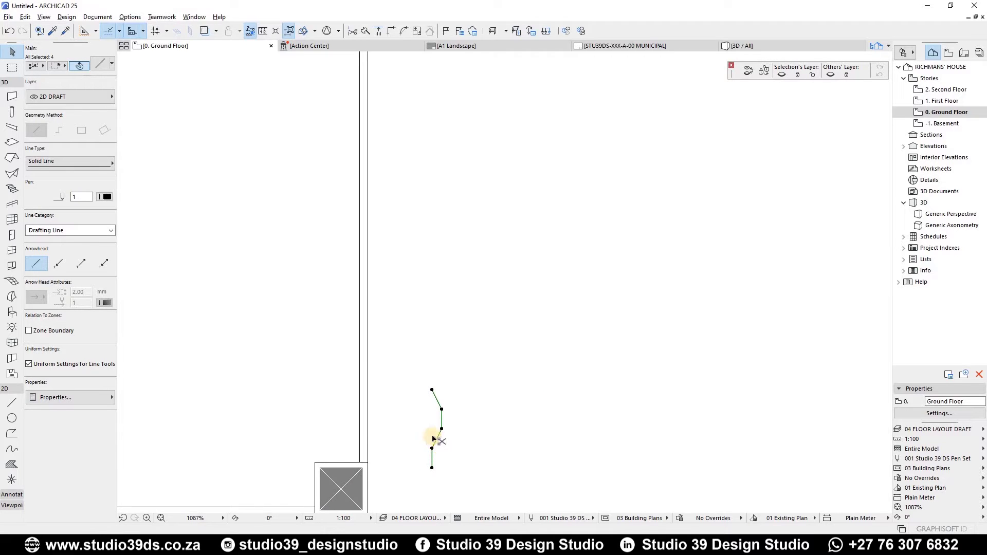
key("ctrl+u")
left_click(406, 187)
left_click(589, 350)
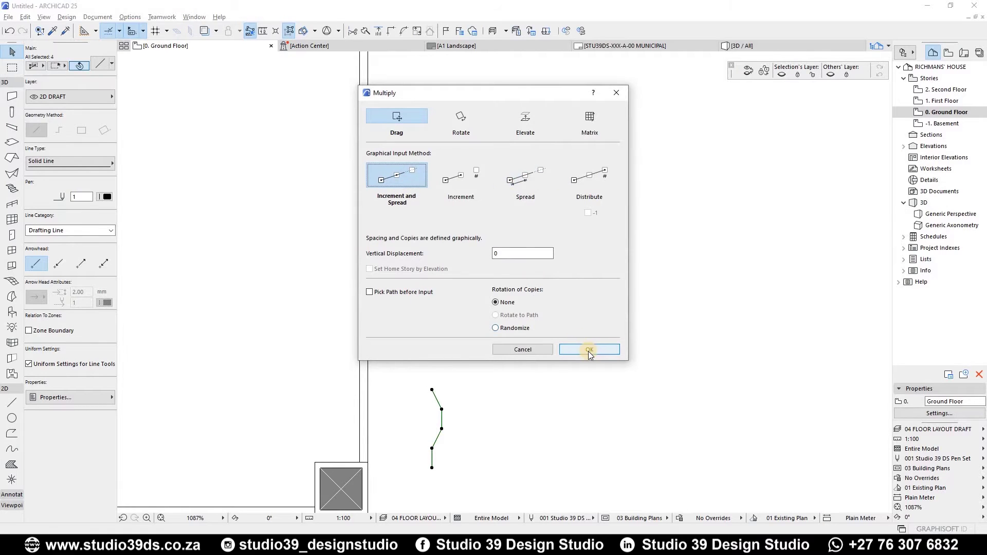
left_click(432, 468)
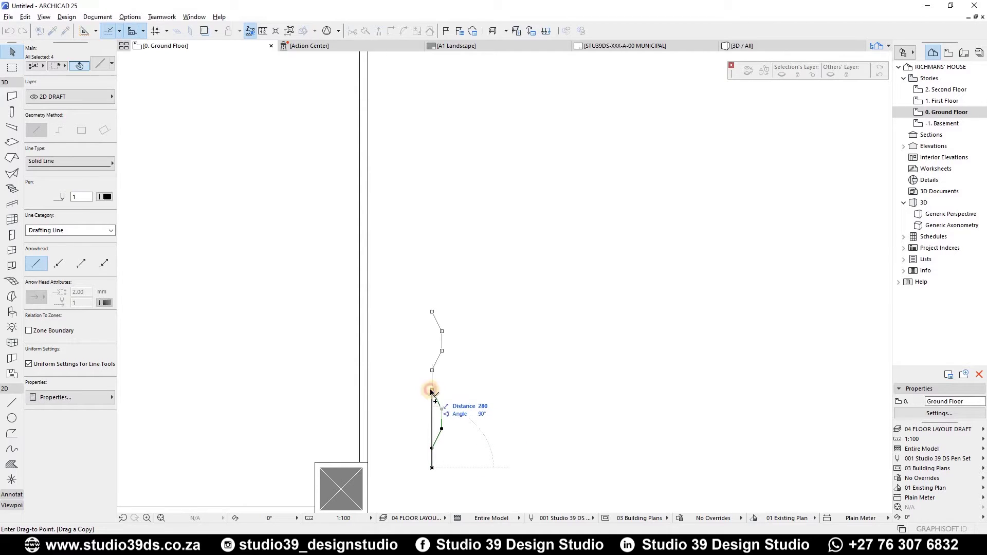
scroll(442, 303, "down", 5)
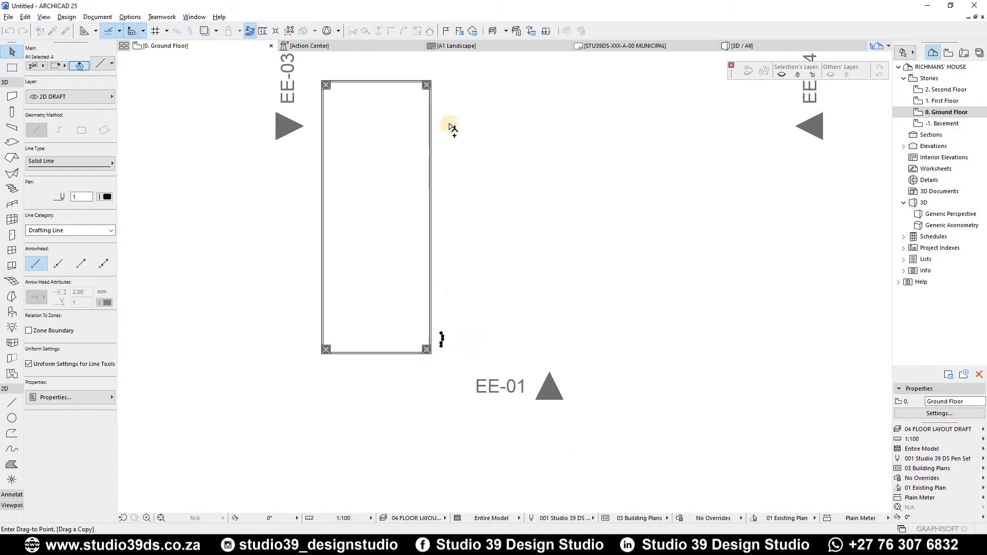
scroll(441, 96, "up", 5)
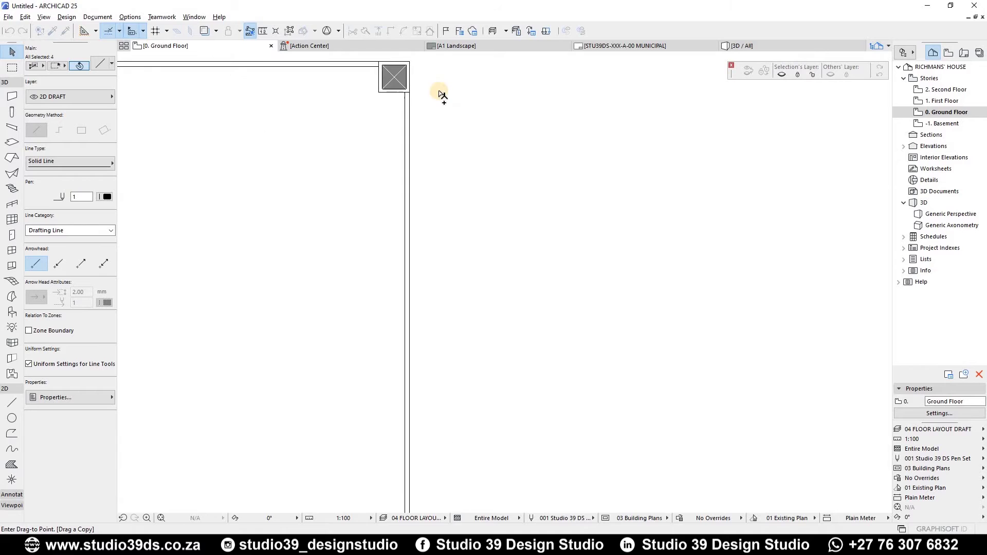
left_click(447, 107)
left_click(511, 106)
Shorten the vertical segment beside the upper column so its upper end aligns with the column's lower edge.
scroll(409, 74, "up", 4)
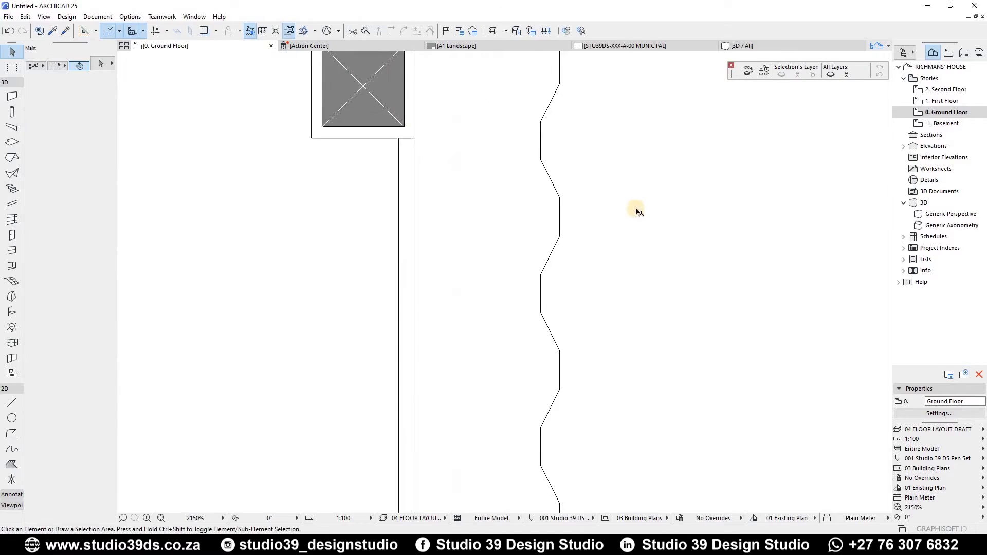
scroll(636, 211, "up", 3)
left_click(597, 149)
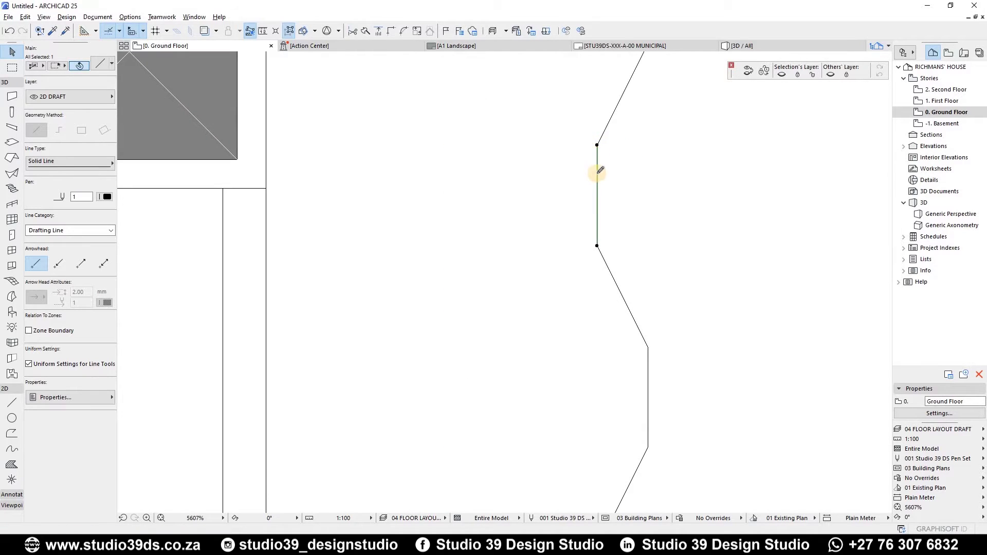
left_click(598, 171)
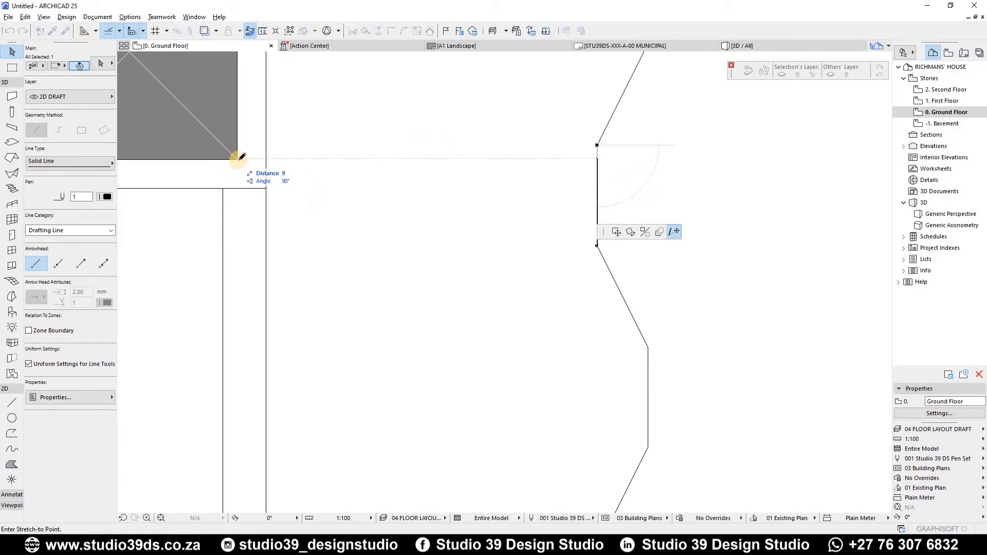
key("Escape")
Delete the three excess profile segments above the shortened vertical segment.
scroll(496, 260, "down", 4)
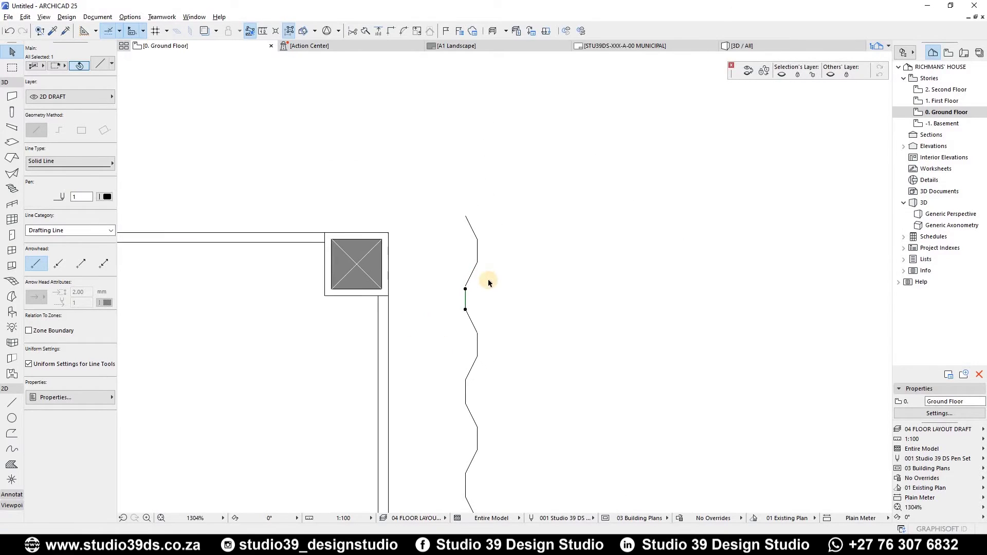
scroll(490, 280, "up", 2)
left_click_drag(504, 274, 412, 183)
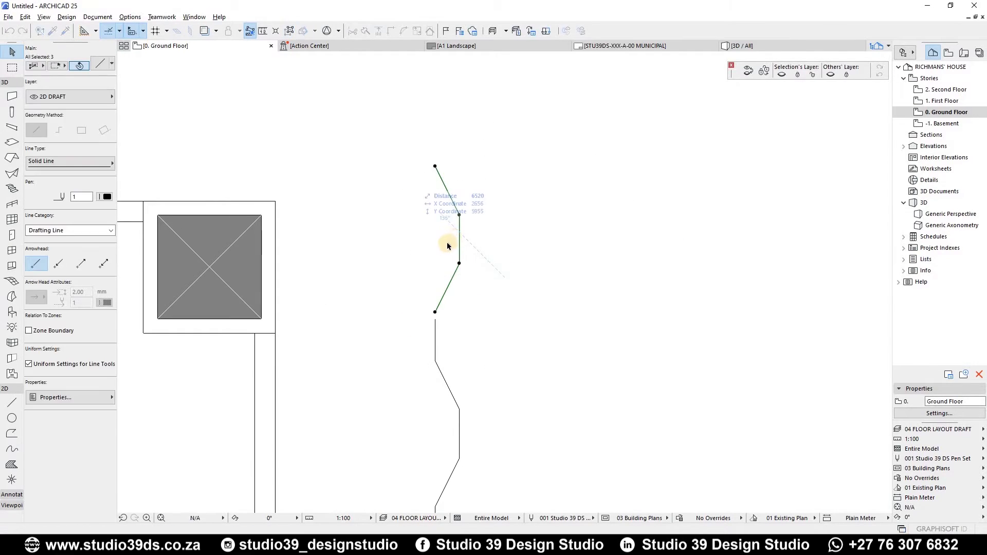
key("Escape")
scroll(439, 229, "down", 7)
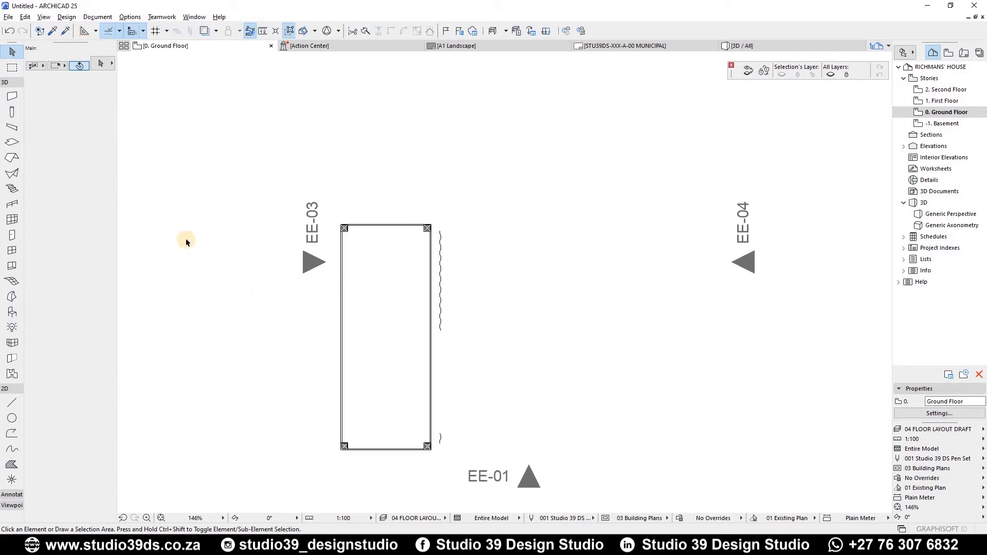
scroll(445, 407, "up", 2)
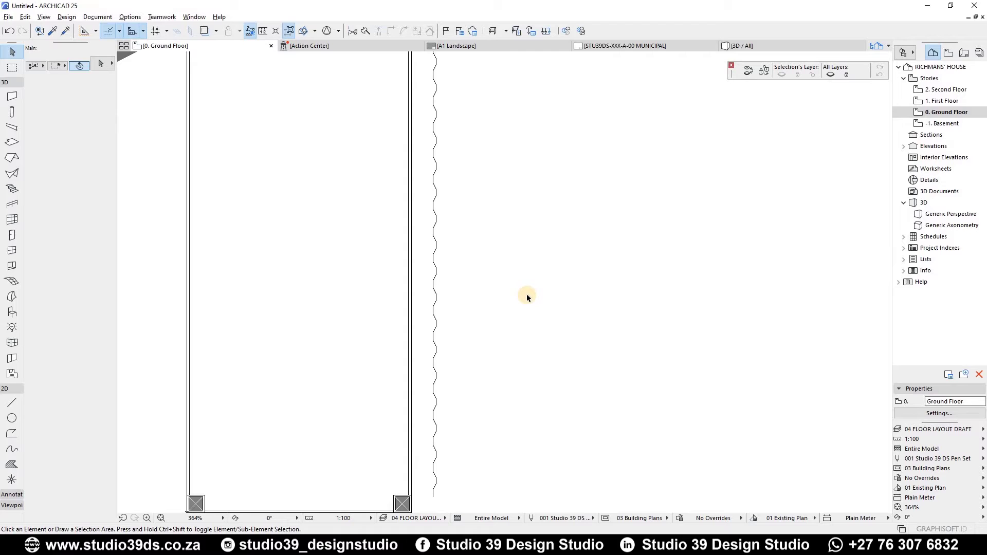
Create a wall with a thickness of 5 along the whole zigzag profile using the Wall tool and Magic Wand.
left_click(16, 97)
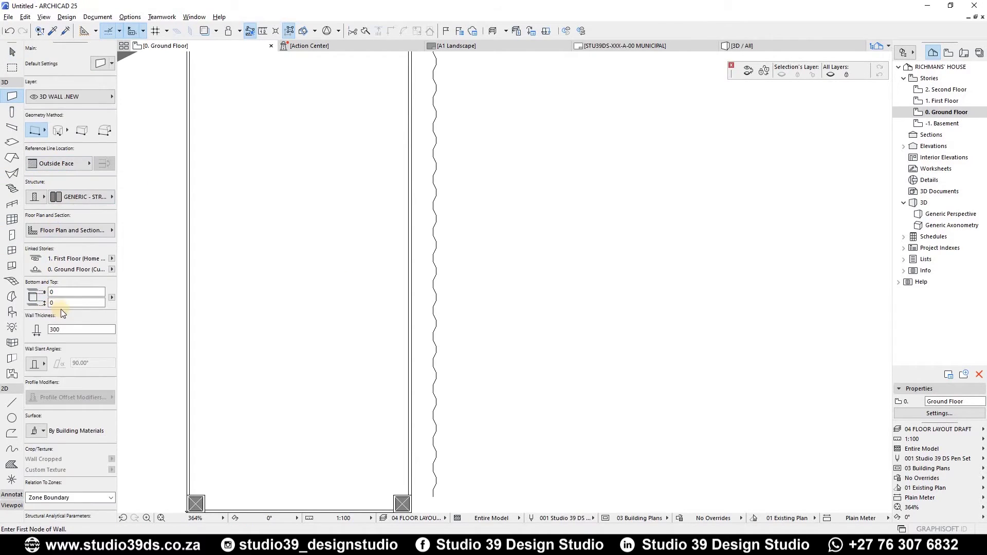
left_click_drag(63, 329, 1, 322)
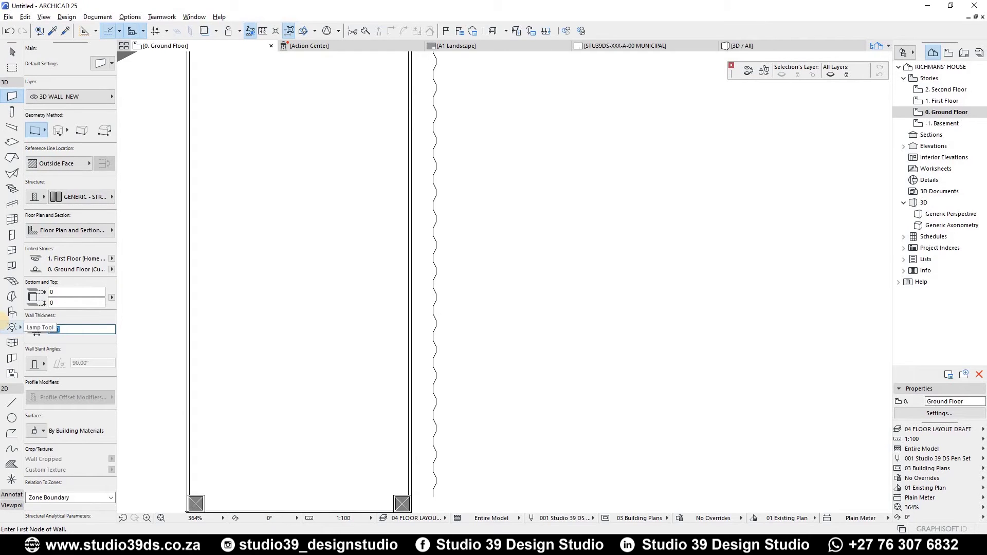
type("5")
left_click(62, 301)
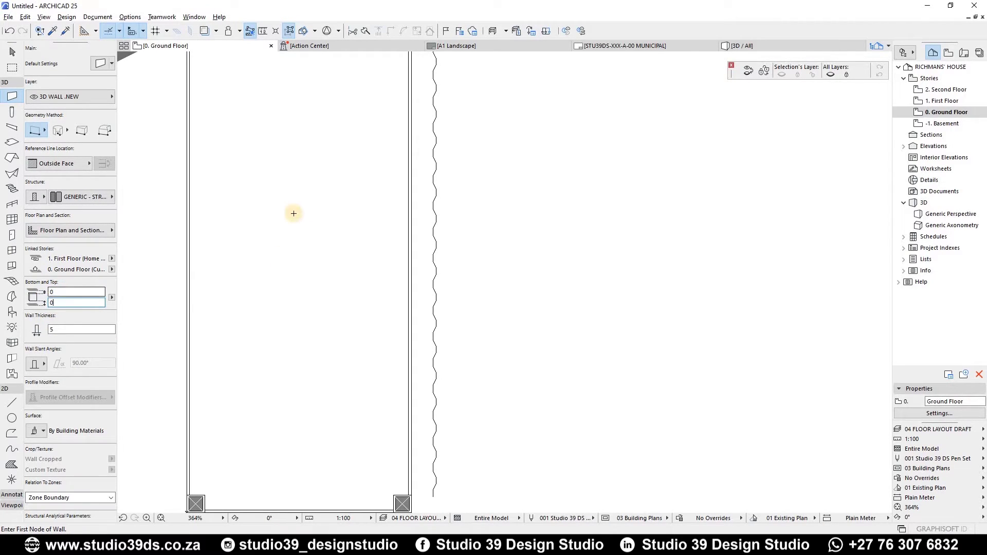
scroll(360, 368, "down", 4)
scroll(365, 200, "up", 6)
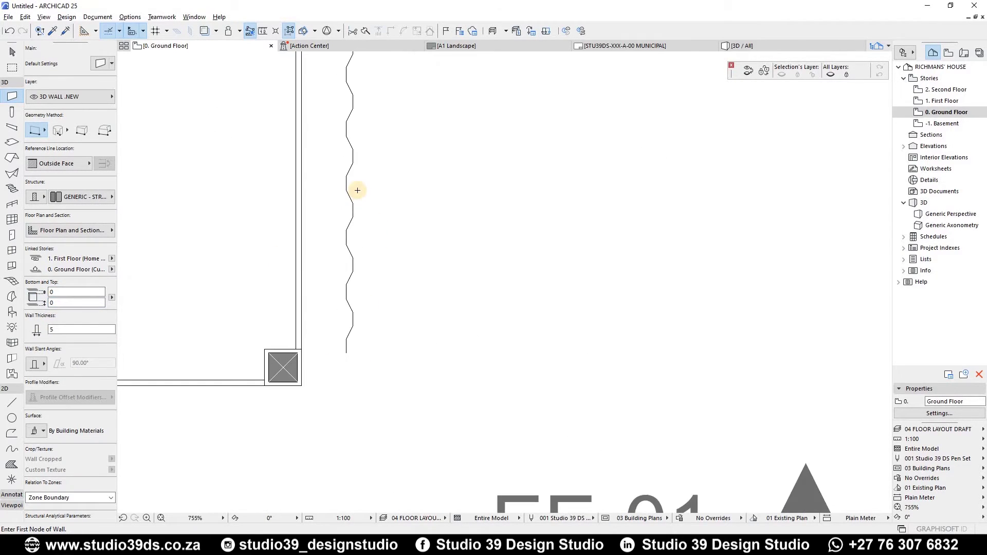
scroll(360, 198, "up", 3)
key("space")
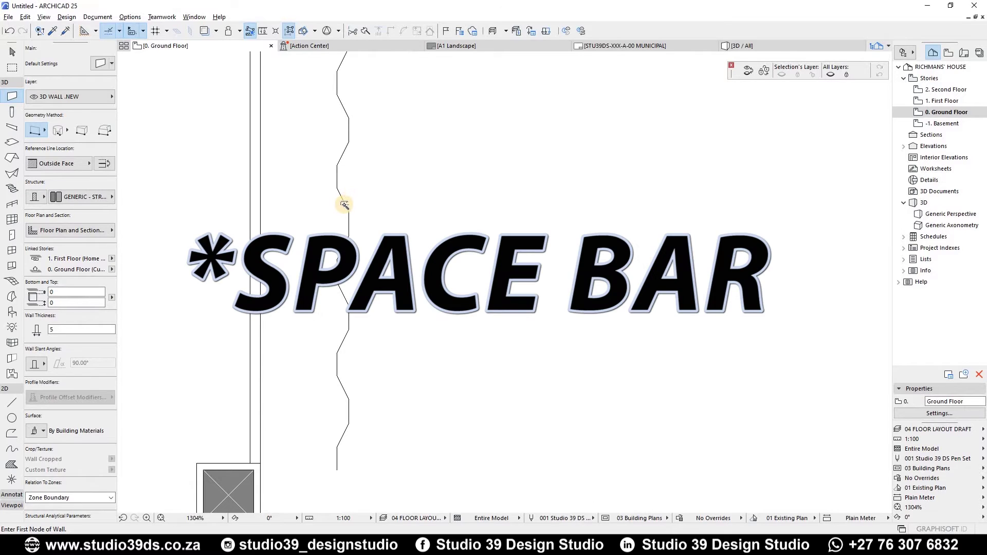
scroll(343, 204, "down", 4)
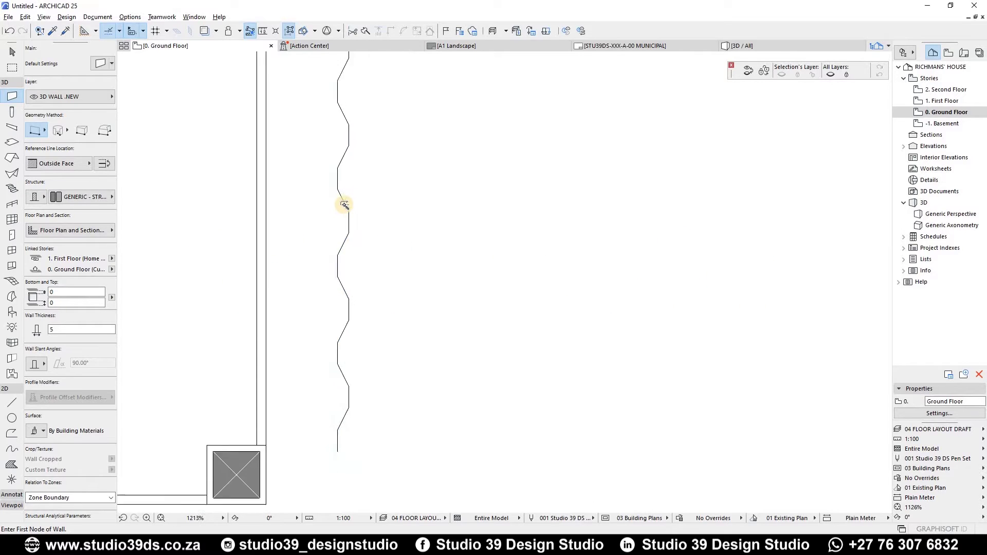
scroll(347, 178, "up", 3)
left_click(349, 187)
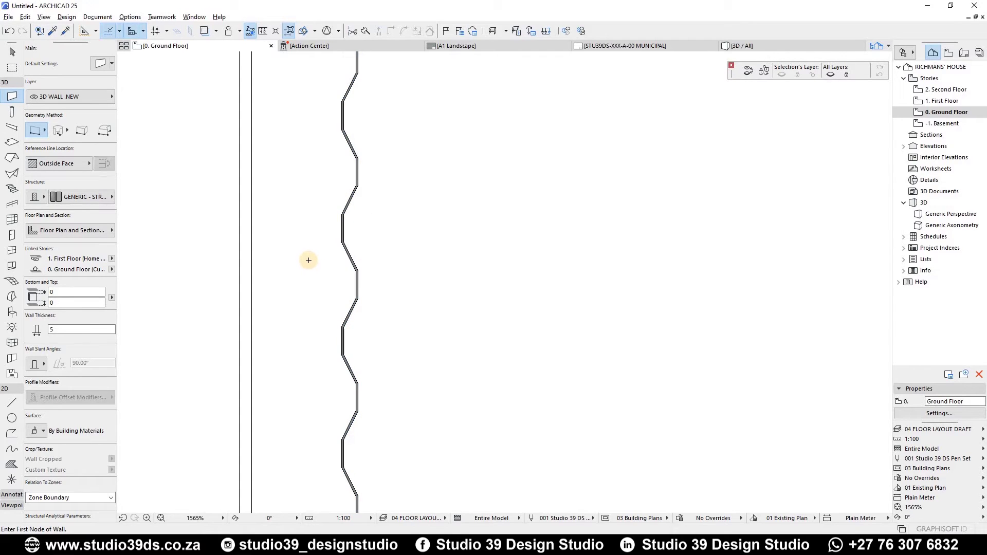
Examine the corrugated wall against the slabs and corner columns in the 3D perspective.
key("F3")
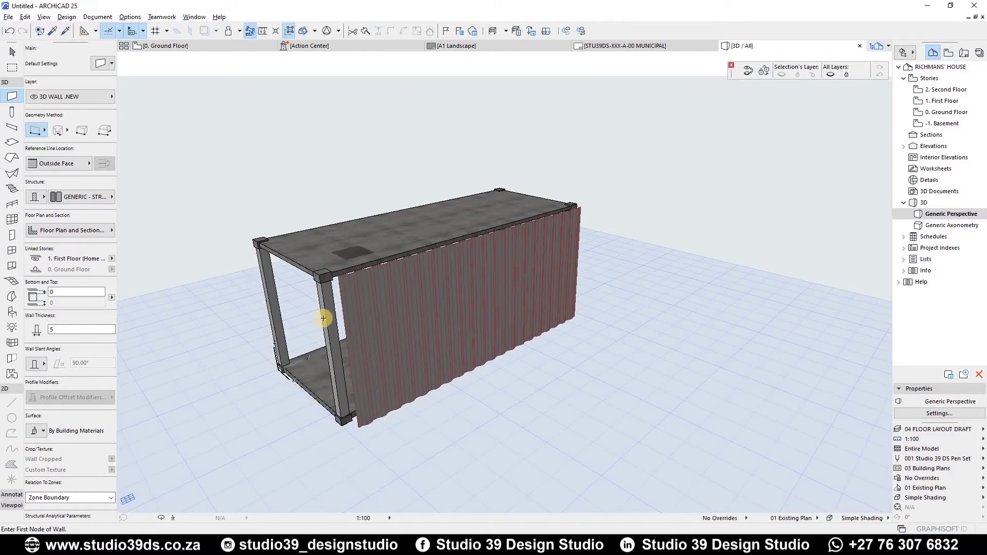
scroll(384, 303, "up", 5)
scroll(549, 257, "down", 3)
middle_click_drag(582, 246, 425, 276, "shift")
key("Escape")
scroll(424, 276, "up", 5)
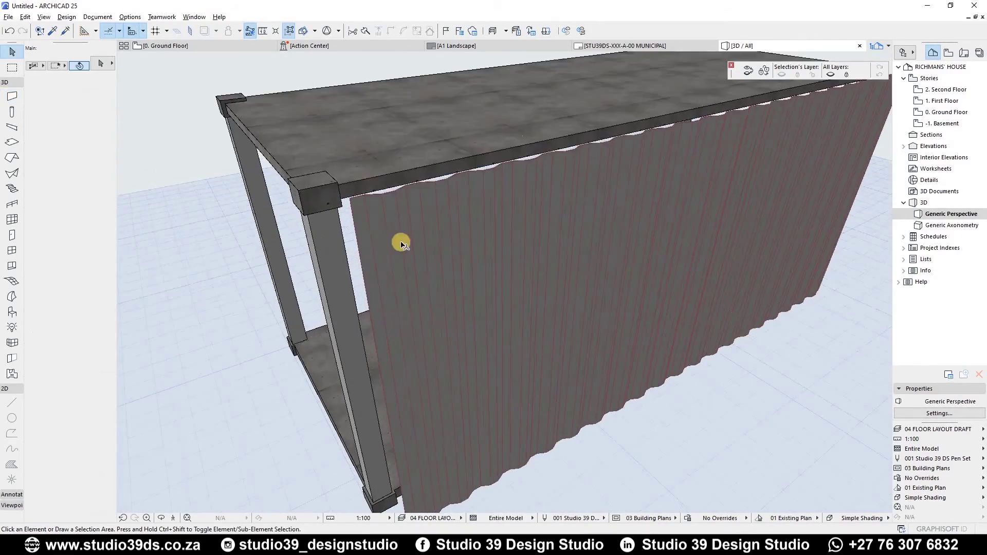
scroll(414, 231, "down", 5)
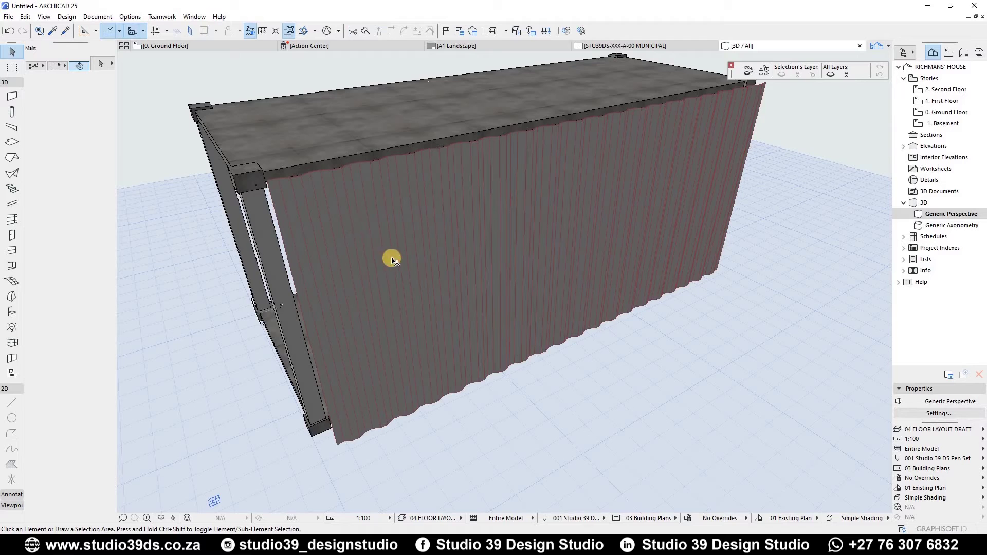
Select a narrow wall strip near the front corner column and raise its bottom edge to an offset of about 2179.
left_click(349, 201)
scroll(343, 193, "up", 3)
scroll(343, 194, "up", 2)
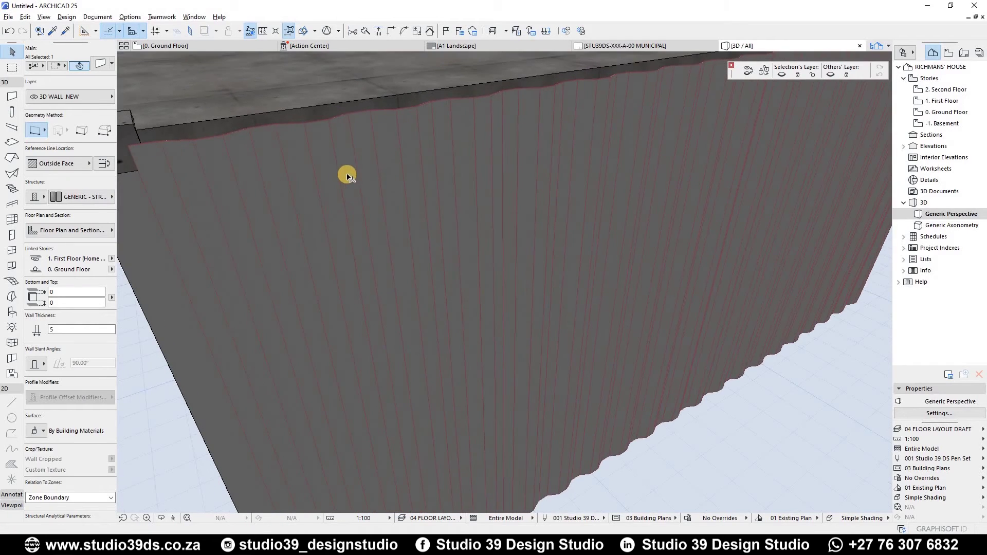
left_click(311, 200)
left_click(342, 200)
left_click(346, 195)
scroll(339, 192, "down", 3)
middle_click_drag(265, 146, 301, 192, "shift")
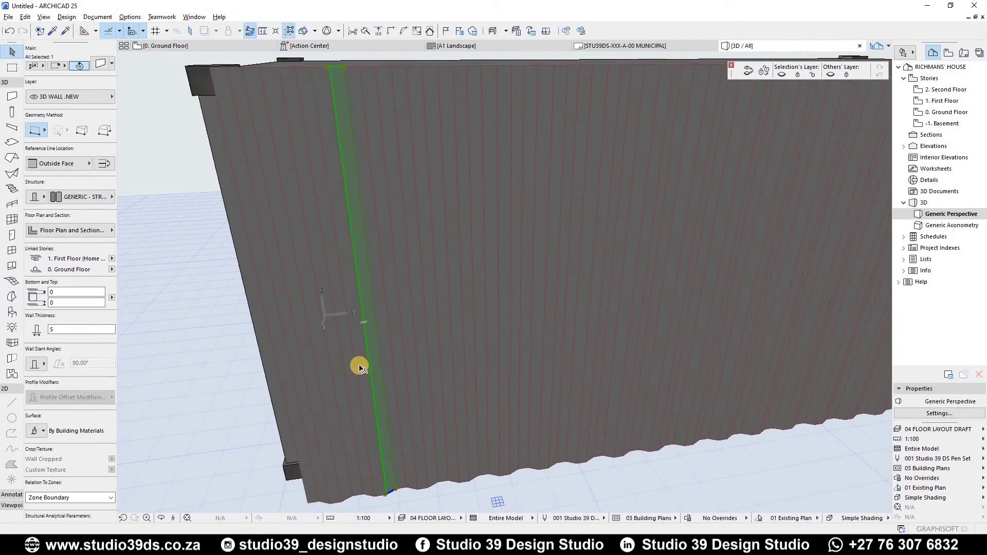
key("Escape")
left_click(376, 496)
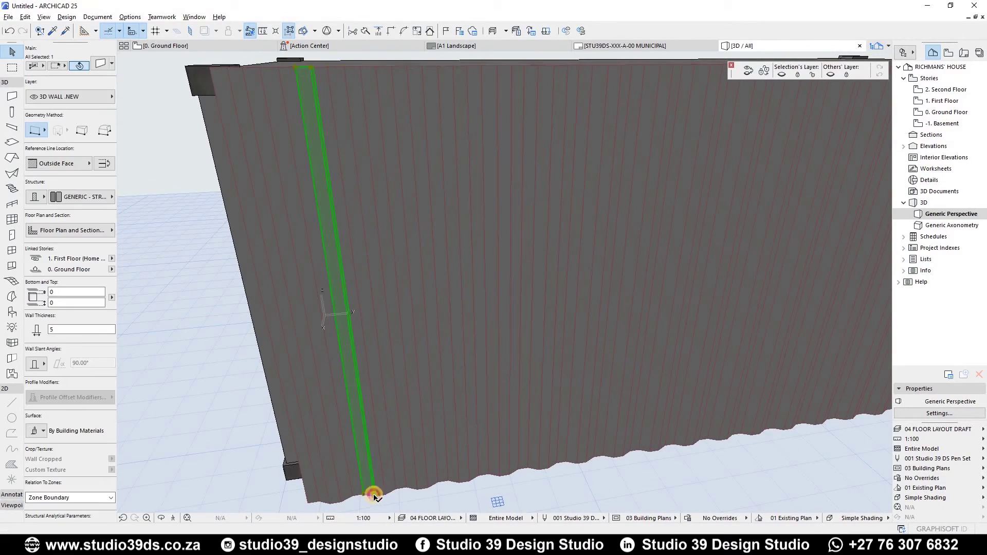
left_click(371, 491)
left_click(652, 231)
left_click(323, 161)
Raise the bottom edges of the next two narrow wall strips to an offset of 2179 to widen the opening.
left_click(367, 469)
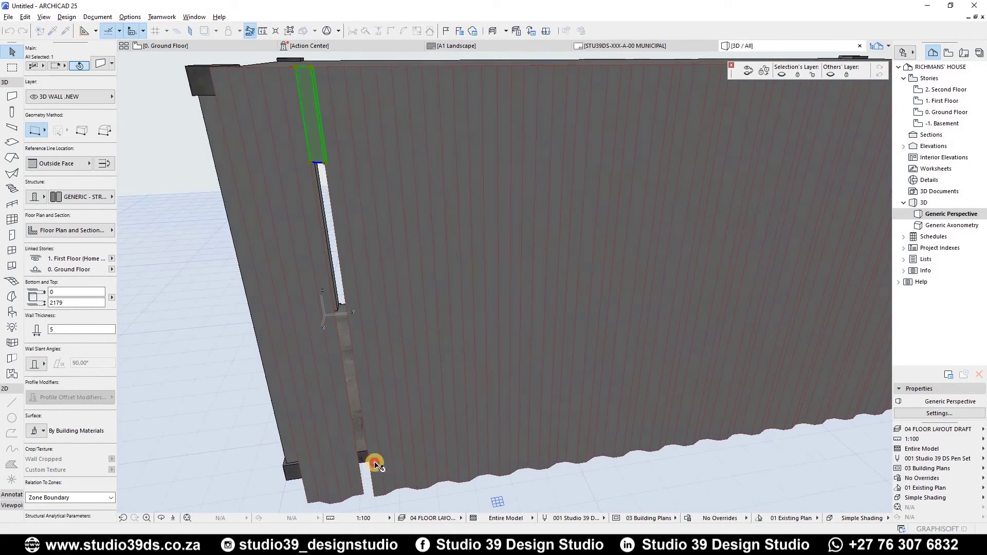
key("ctrl+d")
left_click(387, 494)
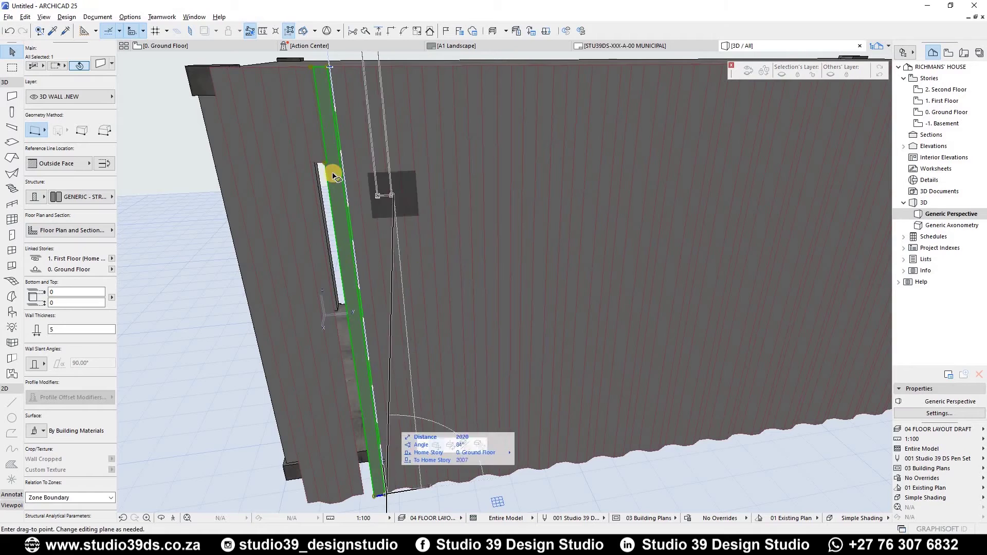
left_click(386, 494)
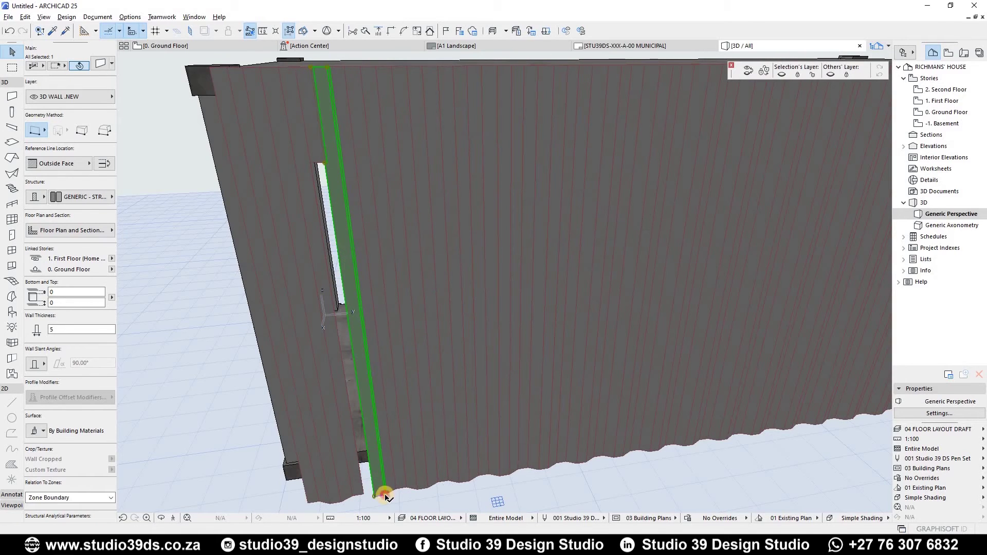
left_click(385, 496)
left_click(324, 163)
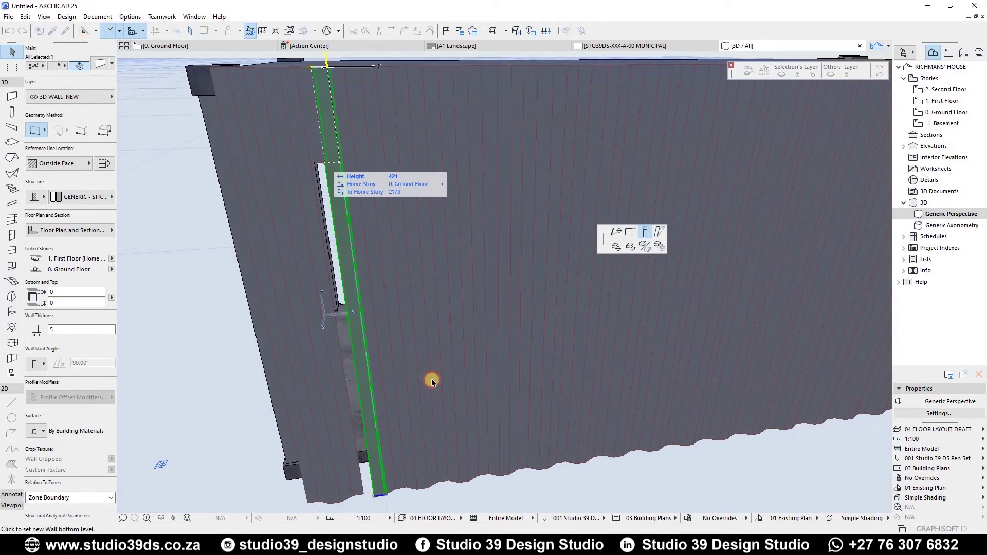
left_click(393, 465)
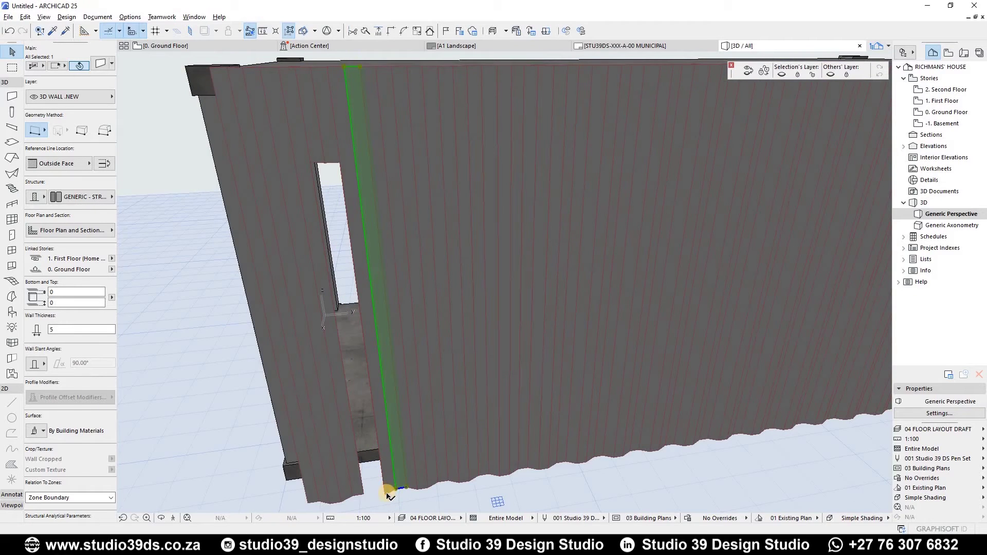
left_click(344, 158)
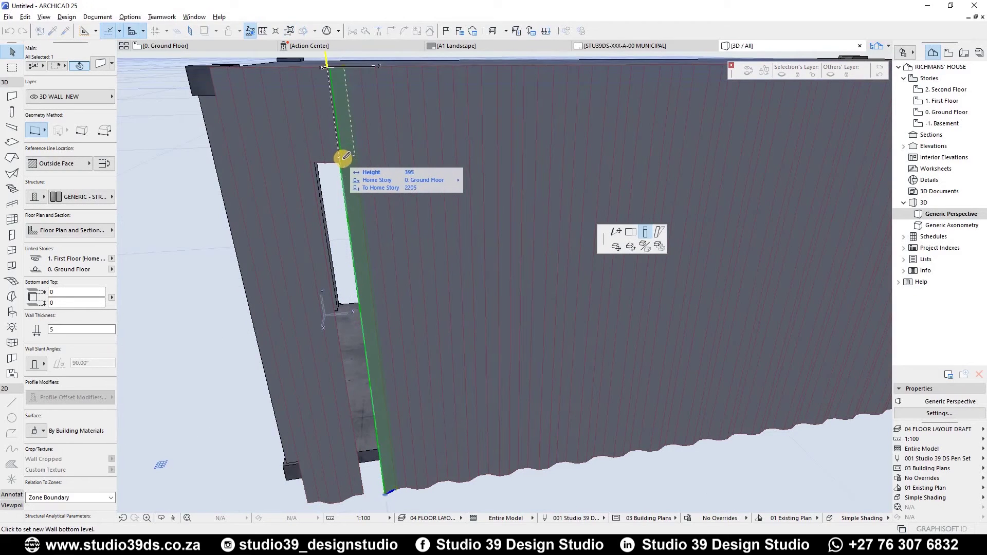
left_click(344, 156)
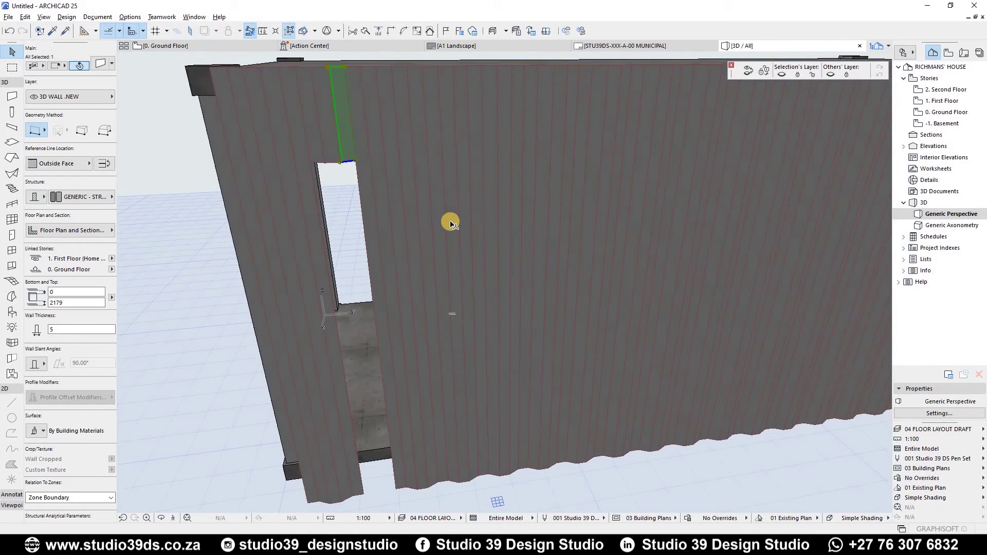
Undo the wall strip stretches and the creation of the corrugated wall, leaving the zigzag profile on the ground floor plan.
key("ctrl+z")
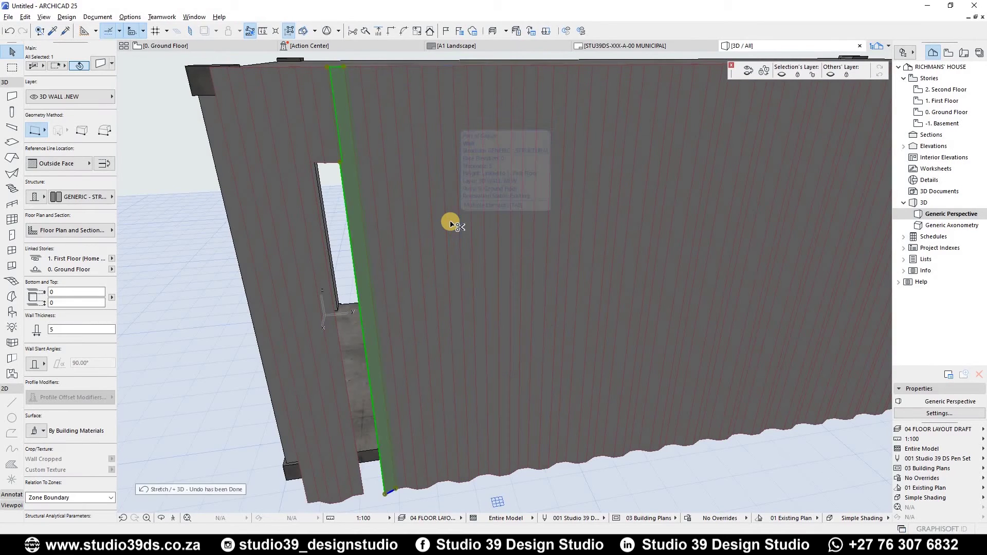
key("F2")
key("ctrl+z")
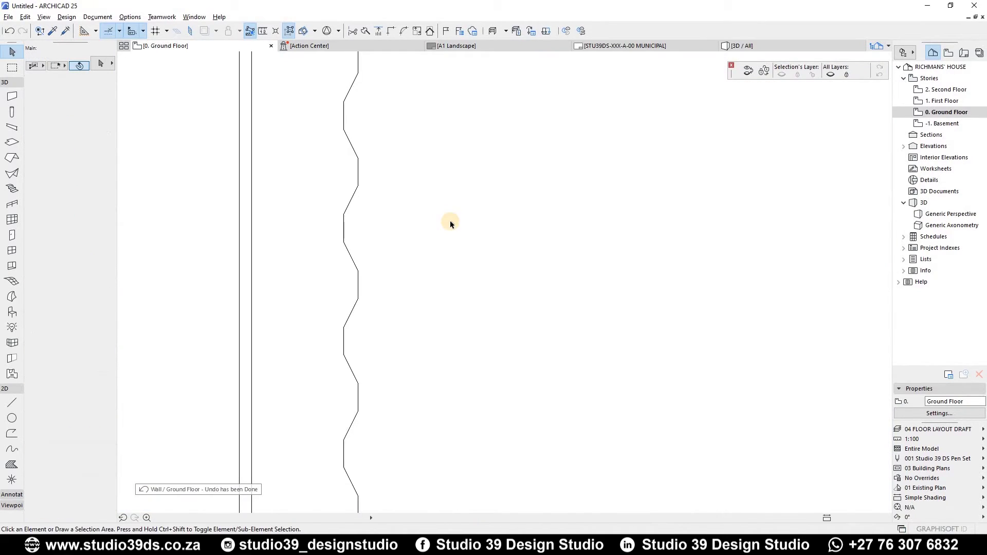
Configure the Shell tool with the Detailed construction method, basic structure, elevation 0 and thickness 5.
scroll(450, 220, "down", 10)
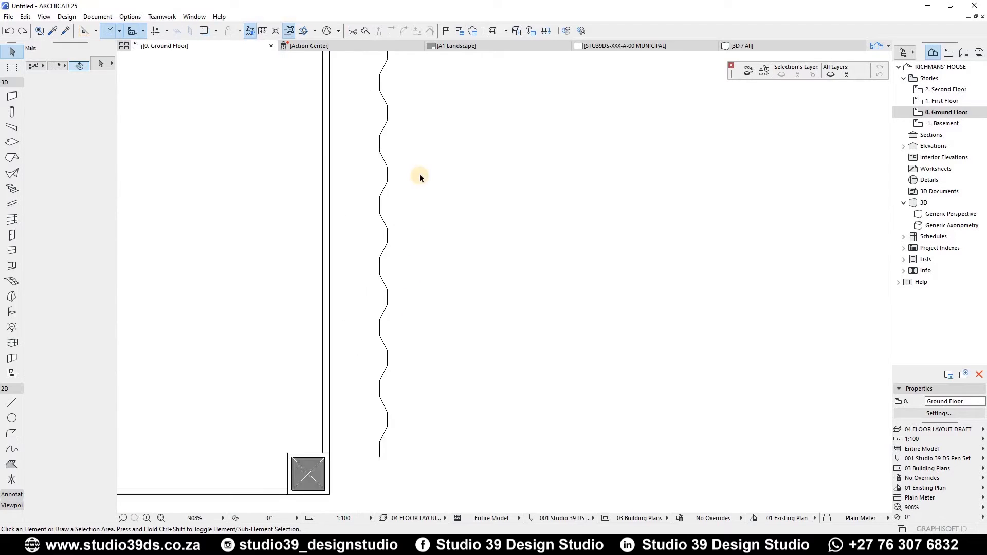
scroll(420, 313, "up", 4)
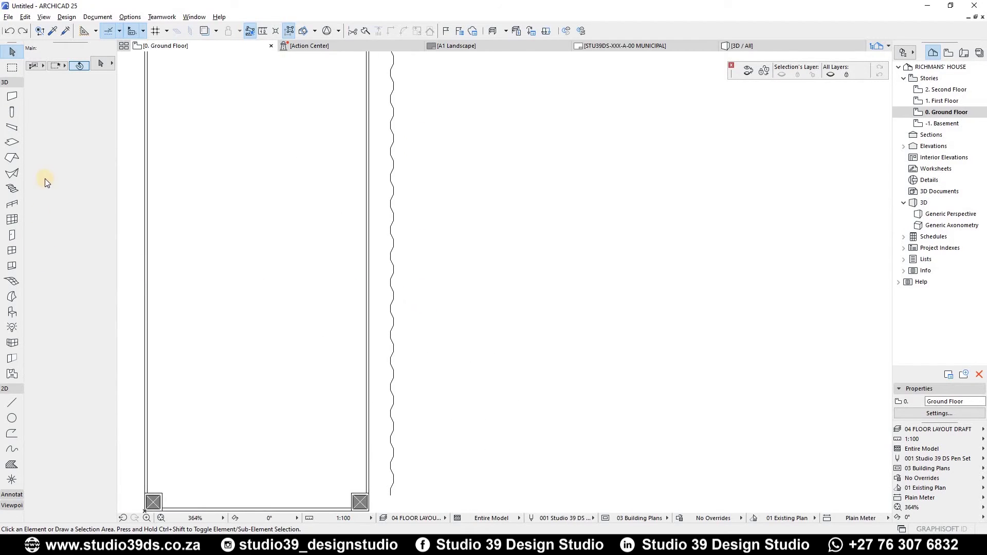
left_click(12, 173)
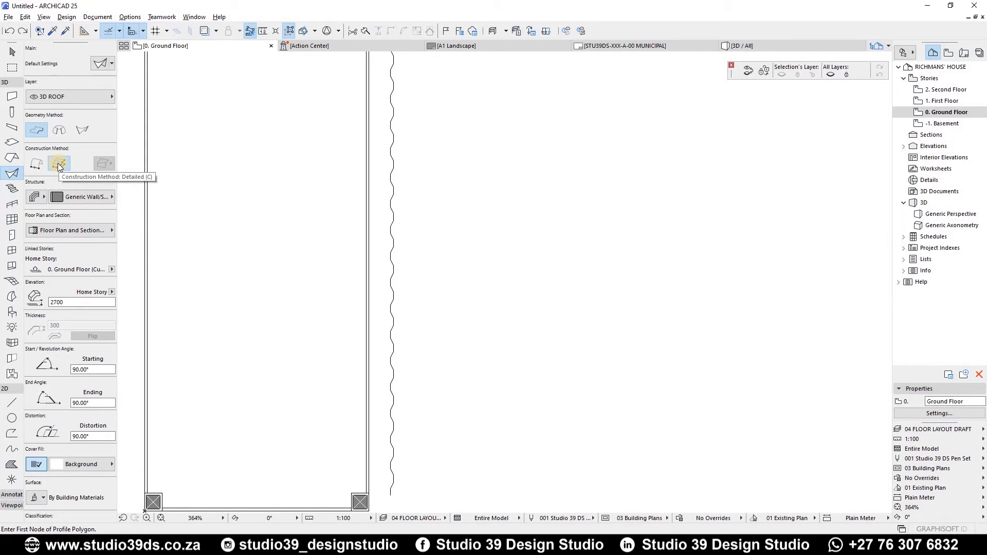
left_click(58, 162)
left_click(79, 303)
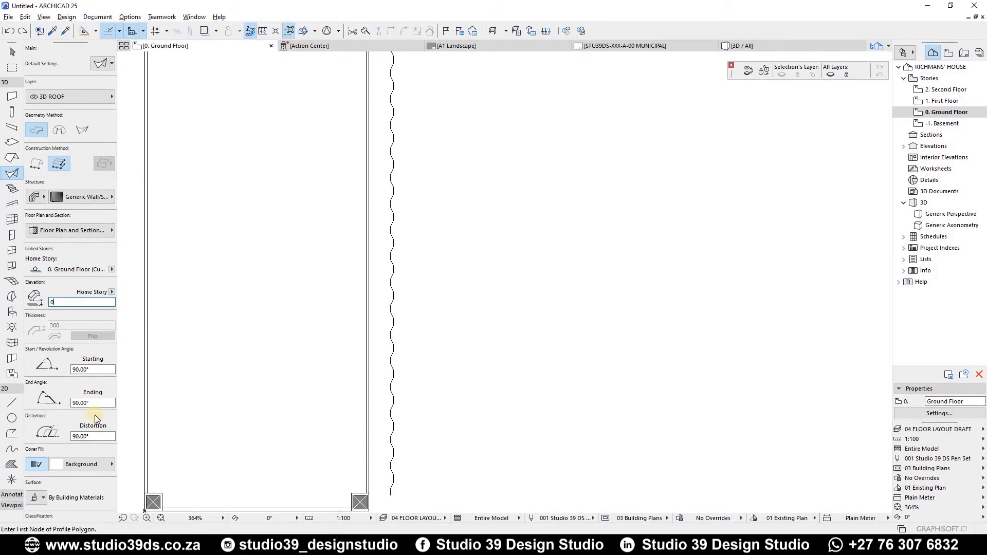
left_click(38, 200)
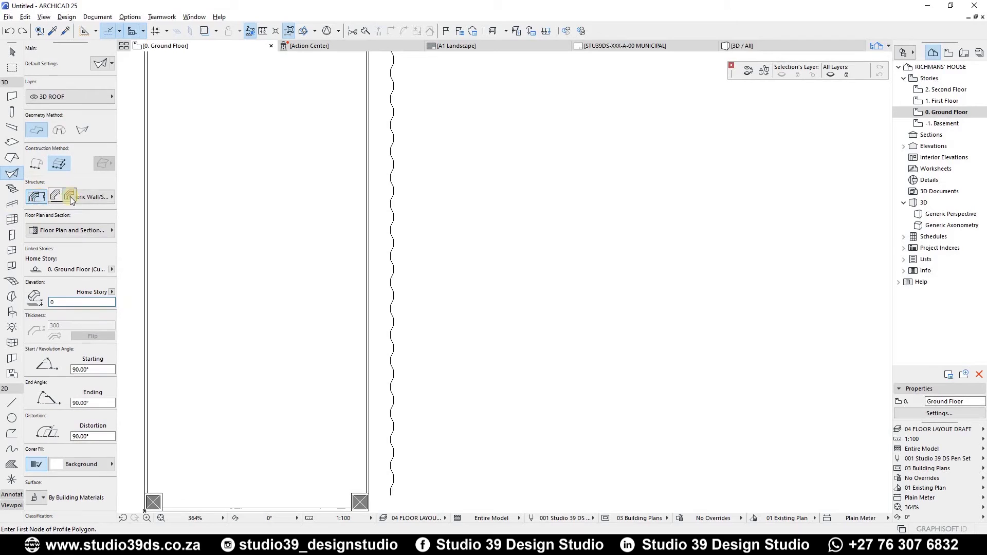
left_click(56, 198)
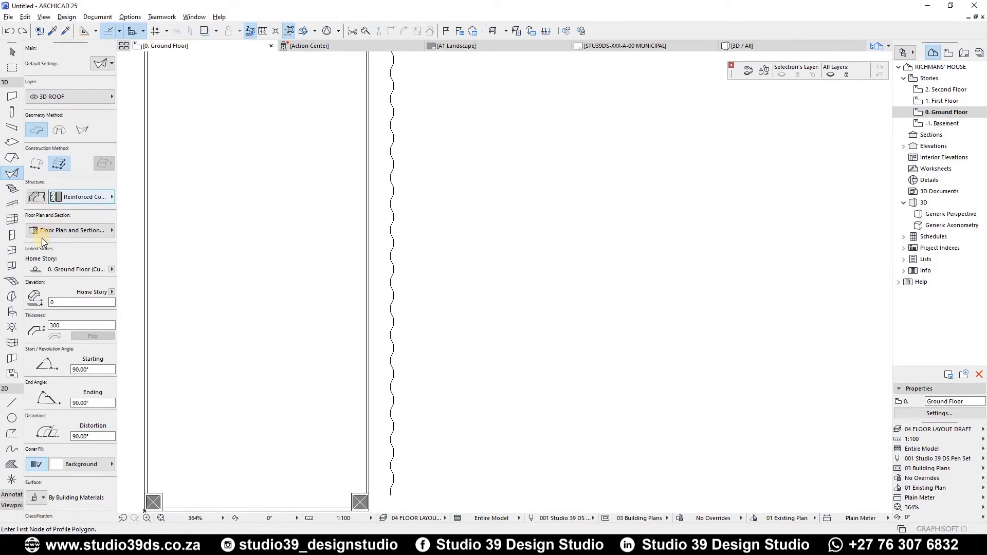
left_click(67, 324)
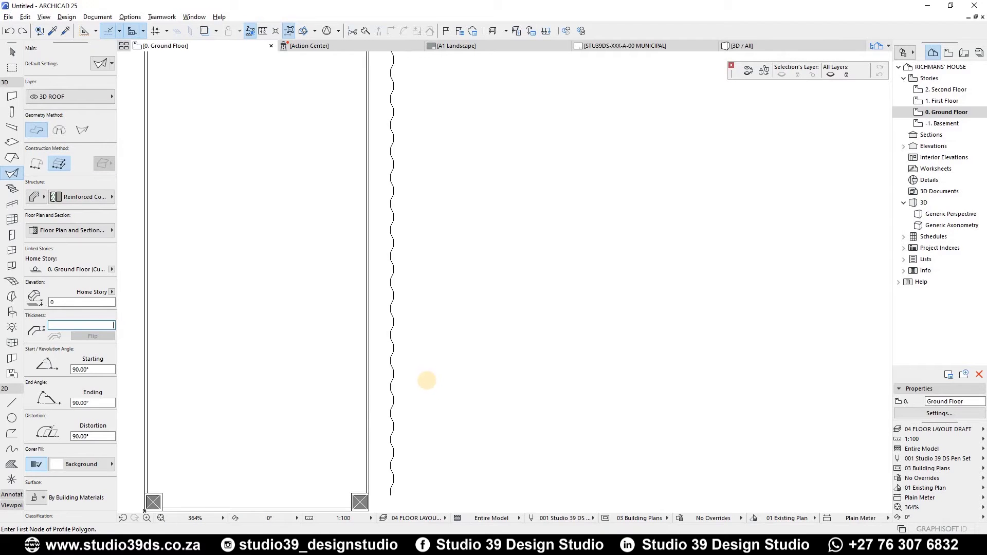
Create an extruded shell along the zigzag profile with the Magic Wand, using an extrusion length of 2600.
left_click(392, 362)
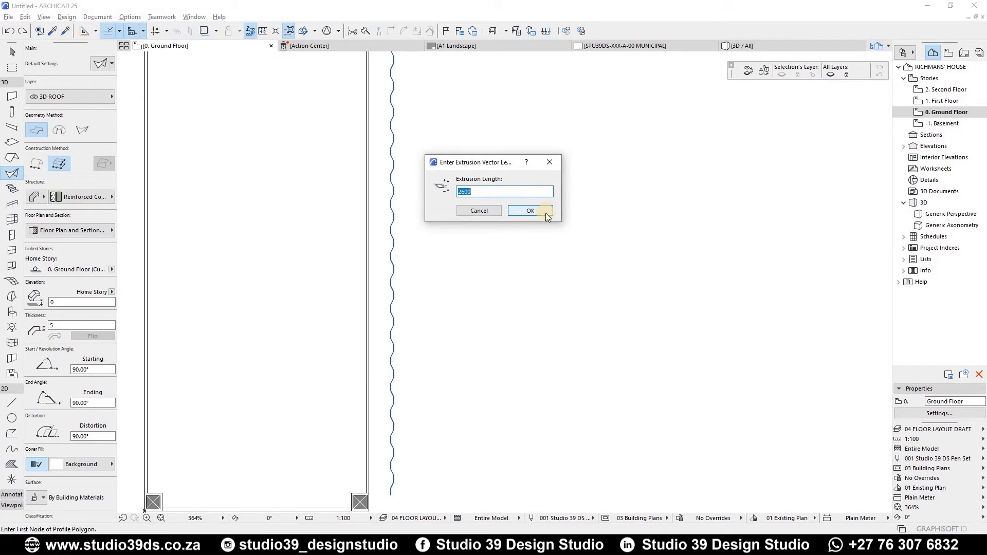
key("Return")
scroll(396, 253, "up", 9)
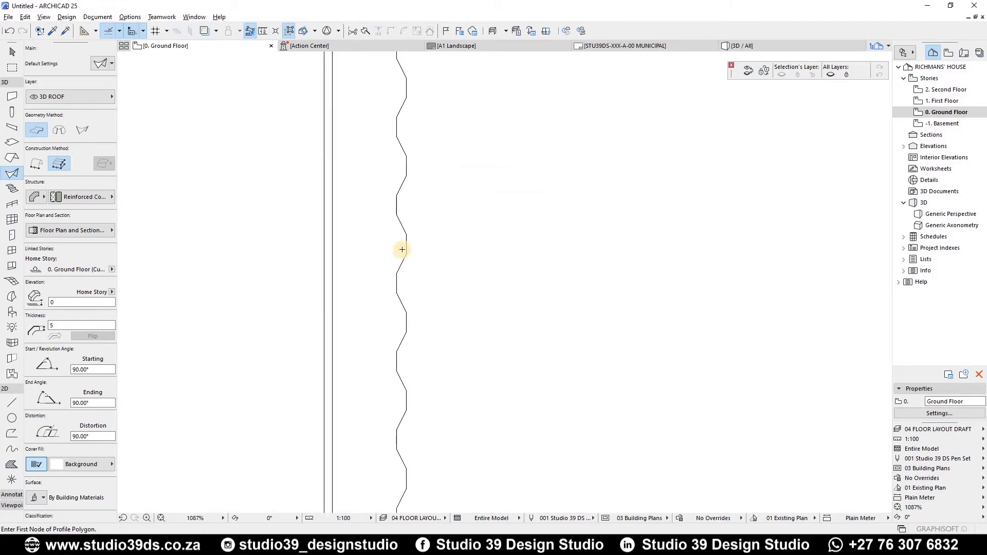
key("Escape")
Set the corrugated shell's cut, uncut and overhead line pens to pen 1 (0.10 mm) and turn off its cover fill.
left_click_drag(404, 240, 489, 273)
scroll(412, 192, "up", 8)
scroll(418, 266, "up", 1)
left_click(419, 259)
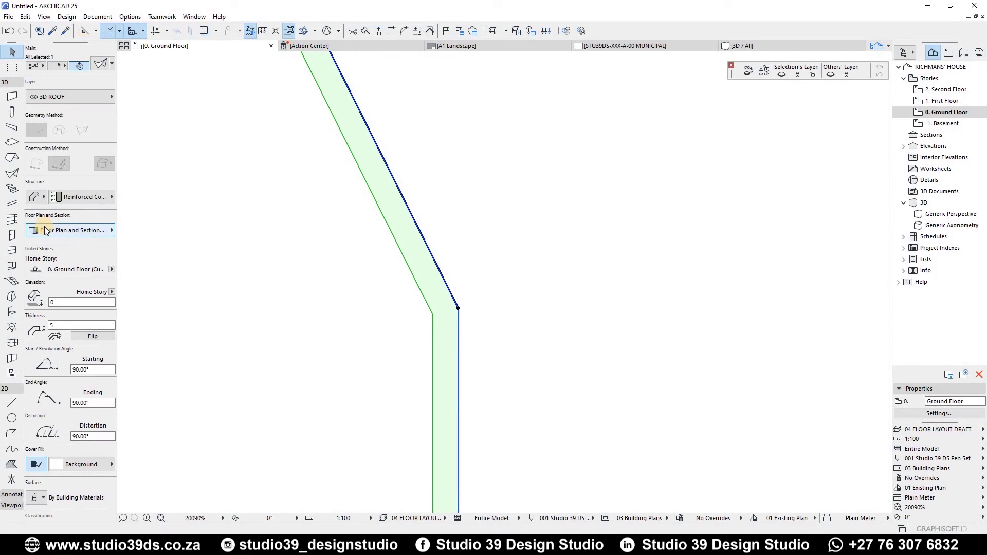
left_click(45, 230)
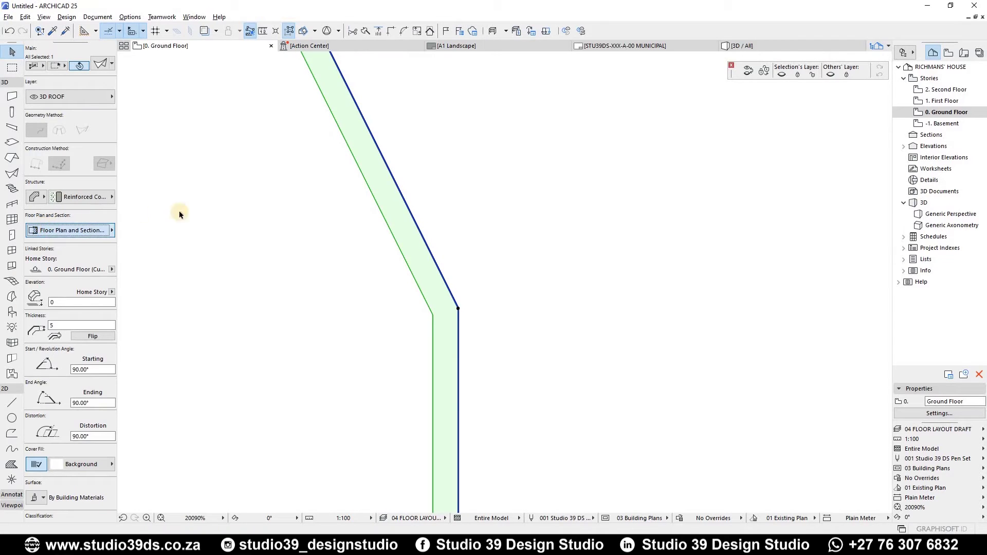
left_click(355, 290)
left_click(366, 287)
left_click(353, 334)
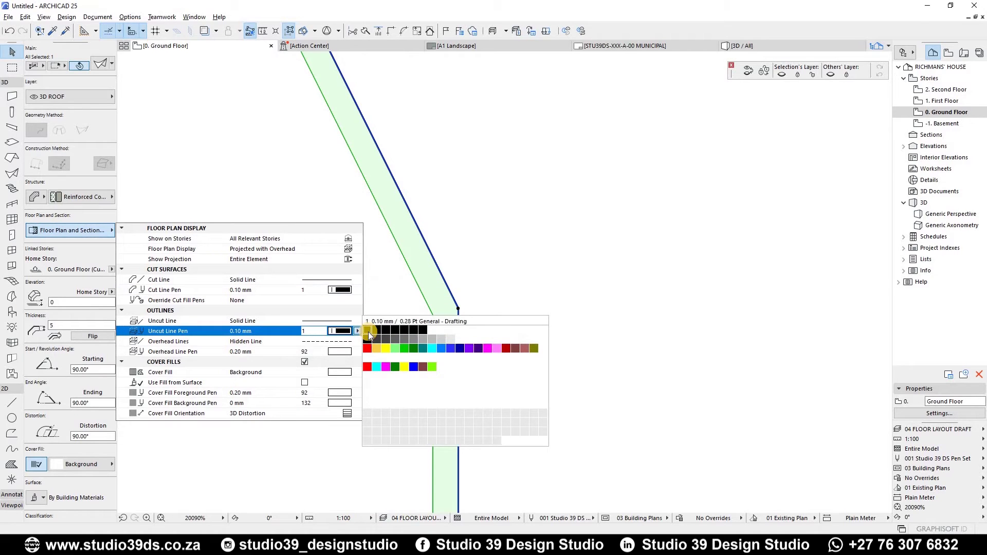
left_click(355, 349)
left_click(367, 351)
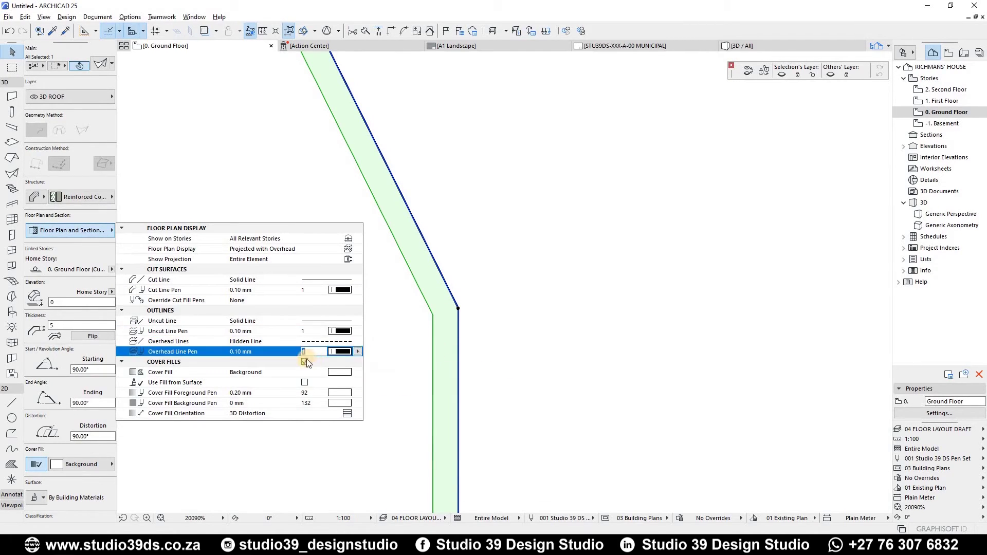
left_click(305, 361)
Examine the corrugated shell against the container's slabs and corner columns in the 3D perspective.
scroll(428, 230, "down", 12)
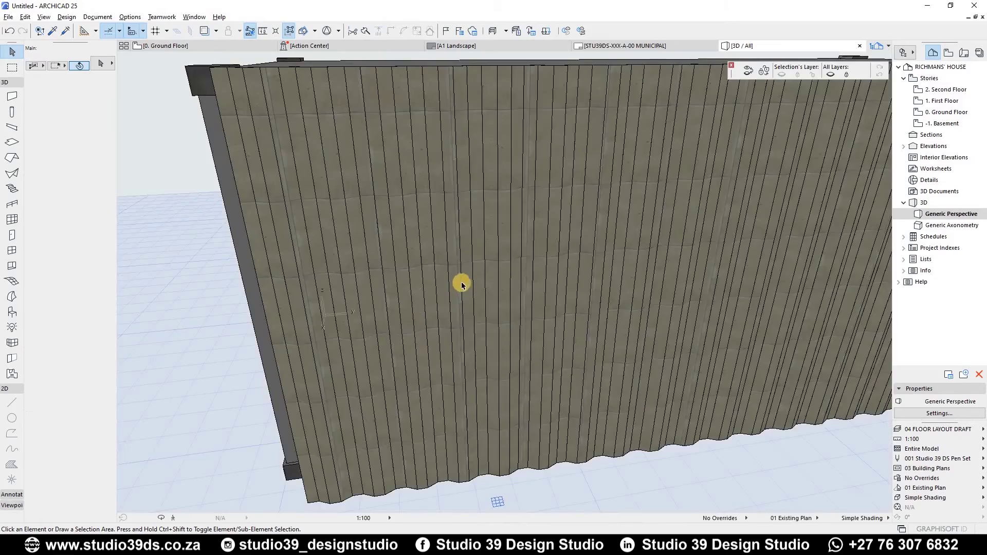
scroll(460, 285, "down", 4)
scroll(401, 239, "up", 3)
middle_click_drag(400, 225, 384, 241)
scroll(465, 324, "down", 5)
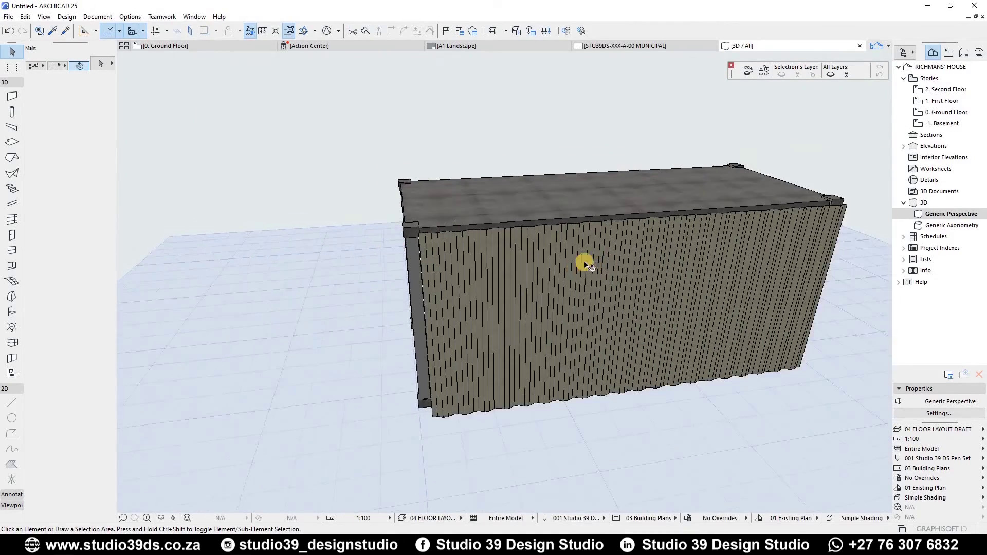
middle_click_drag(465, 324, 458, 379, "shift")
scroll(469, 286, "up", 5)
scroll(418, 238, "down", 5)
scroll(417, 238, "up", 5)
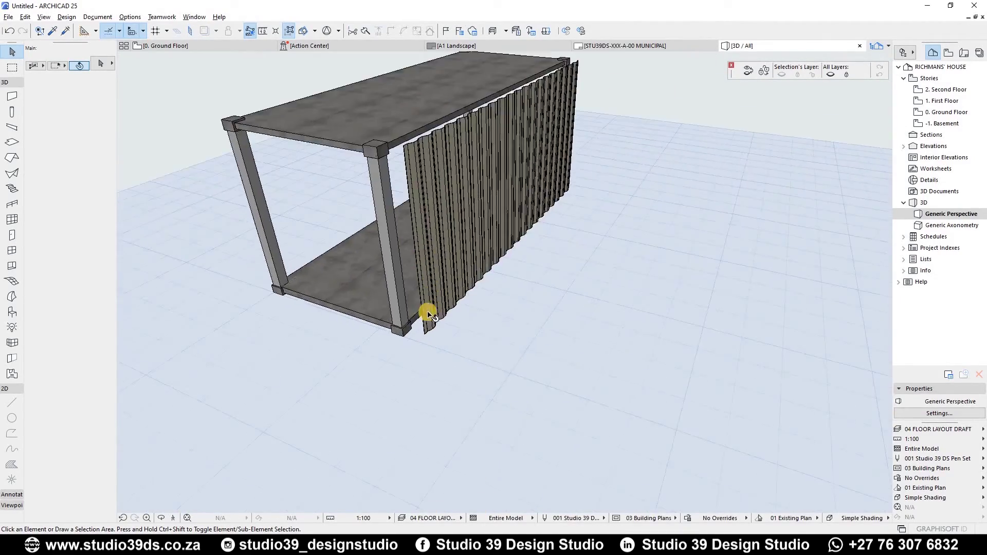
Raise the corrugated shell's bottom edge to elevation 130, level with the lower corner fitting, for an extrusion length of 2470.
left_click(416, 354)
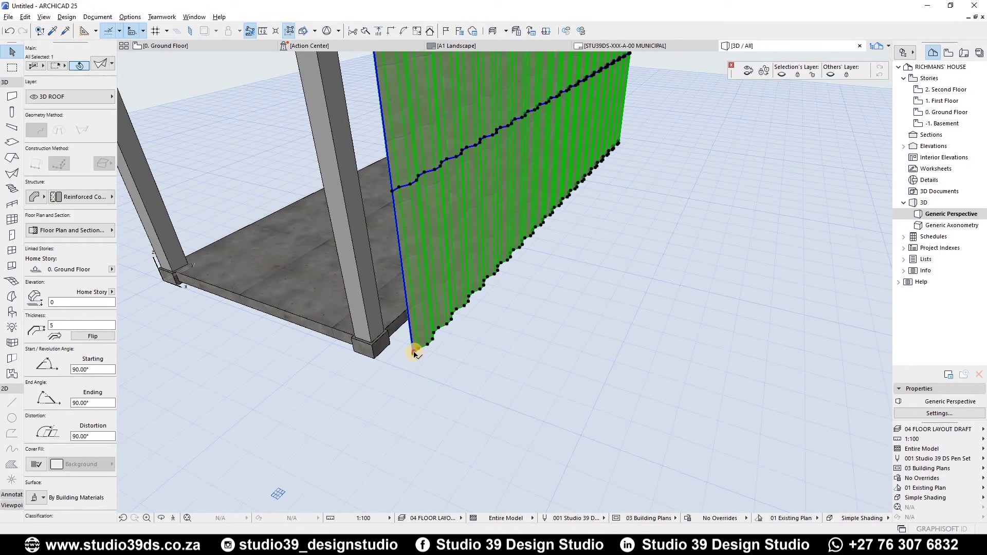
left_click(416, 356)
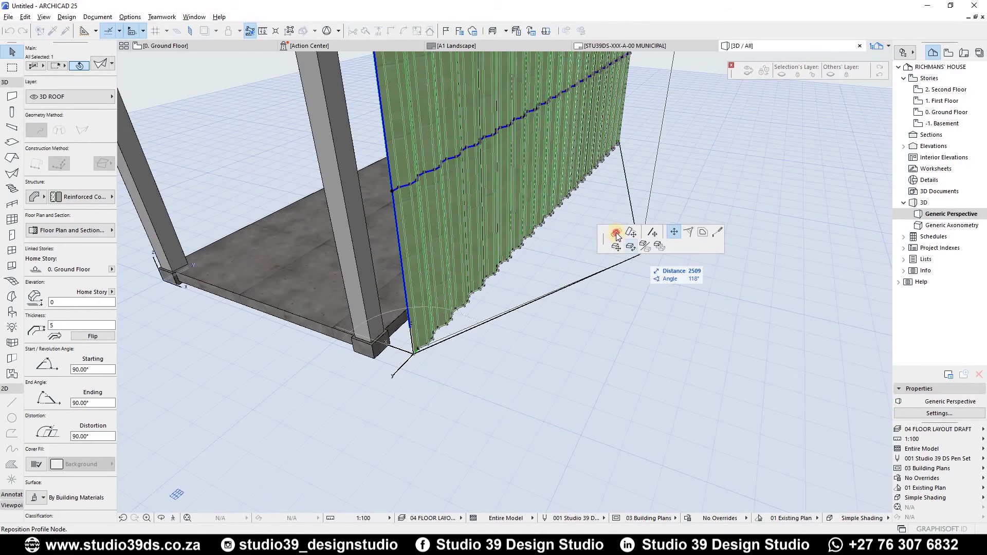
scroll(391, 334, "up", 3)
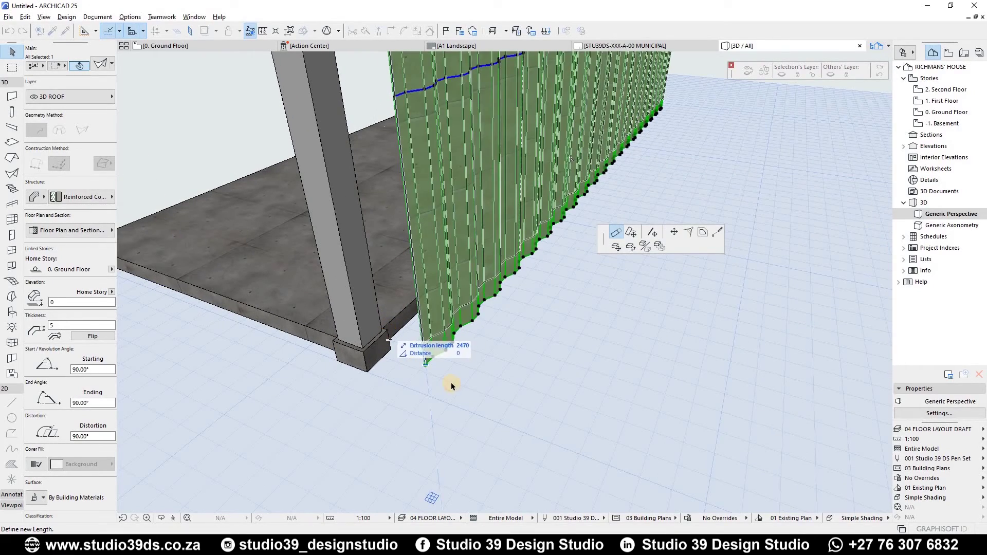
scroll(434, 298, "down", 4)
scroll(416, 205, "up", 4)
Stretch the corrugated shell's upper edge to the underside of the upper corner fittings.
middle_click_drag(408, 198, 377, 183)
scroll(368, 216, "down", 1)
middle_click_drag(362, 240, 370, 122, "shift")
scroll(370, 121, "up", 2)
left_click(373, 125)
left_click(259, 185)
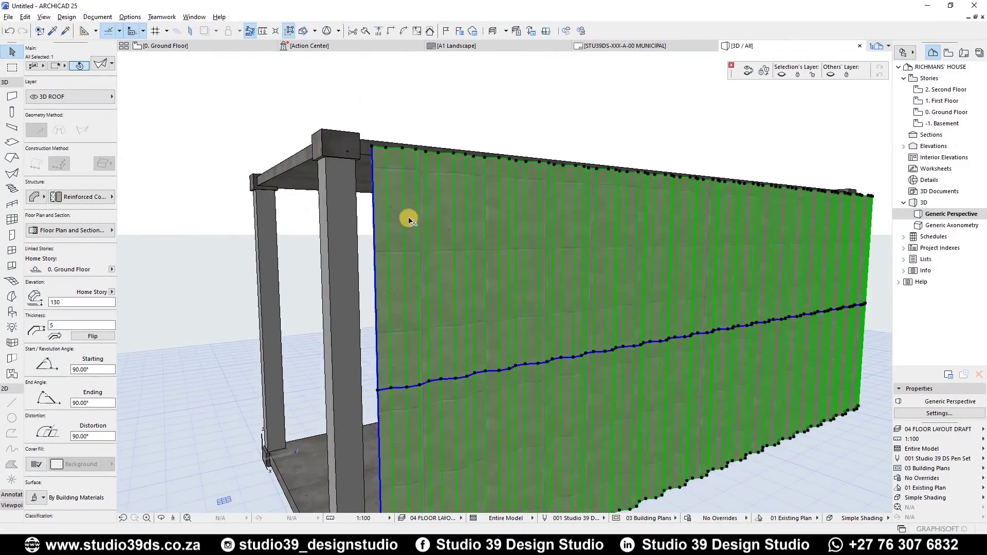
scroll(425, 252, "down", 3)
key("Escape")
Move the corrugated shell on the ground floor plan from beside the container onto the centre of its nearest corner column.
key("F2")
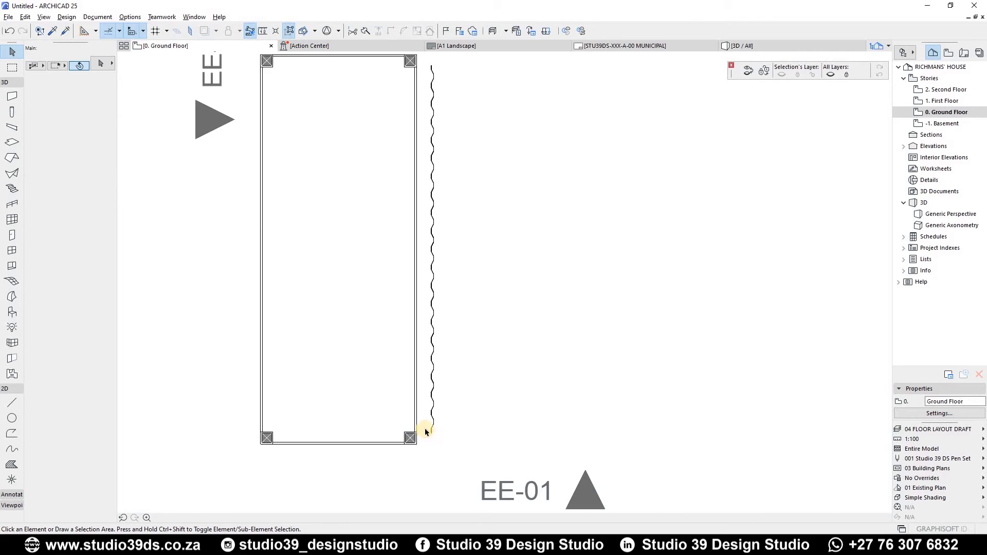
scroll(441, 435, "up", 3)
left_click(439, 435)
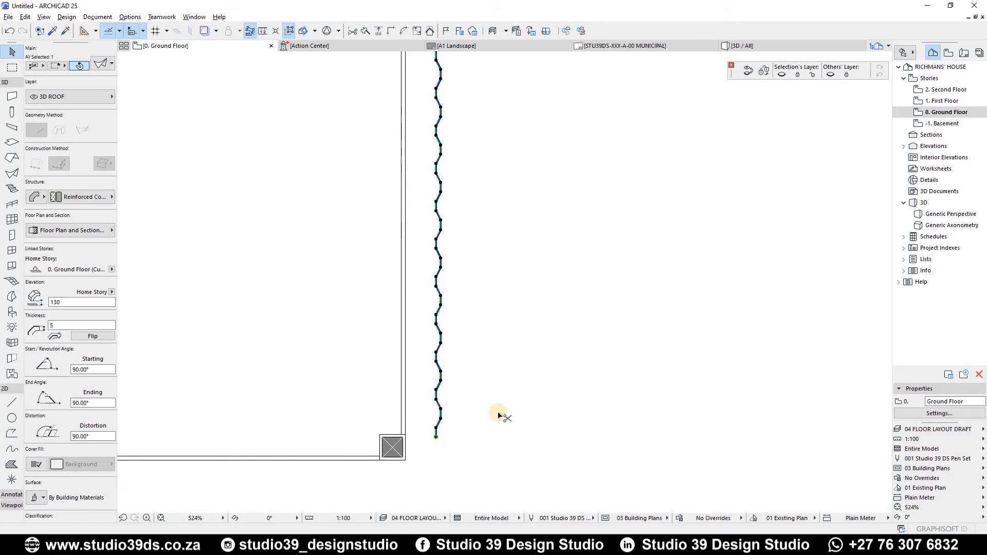
key("ctrl+d")
scroll(390, 409, "up", 2)
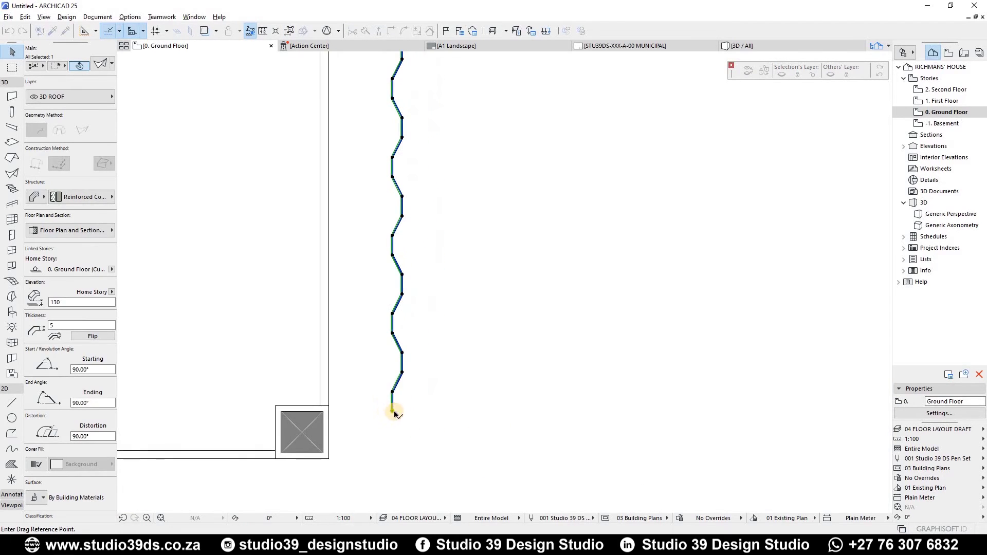
left_click(629, 366)
scroll(650, 360, "down", 3)
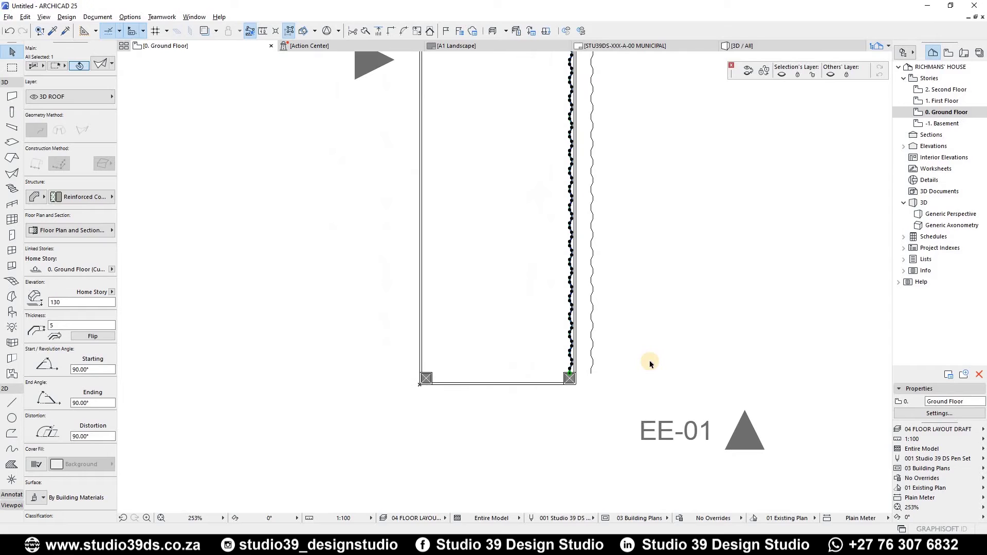
Mirror a copy of the corrugated shell across the container's lengthwise centreline to the opposite long side.
key("ctrl+alt+m")
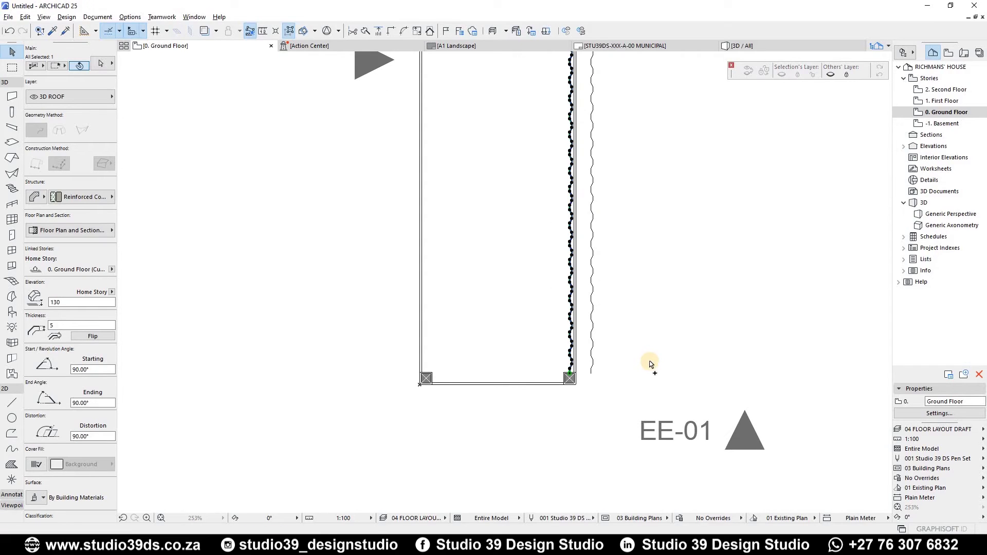
scroll(507, 391, "up", 3)
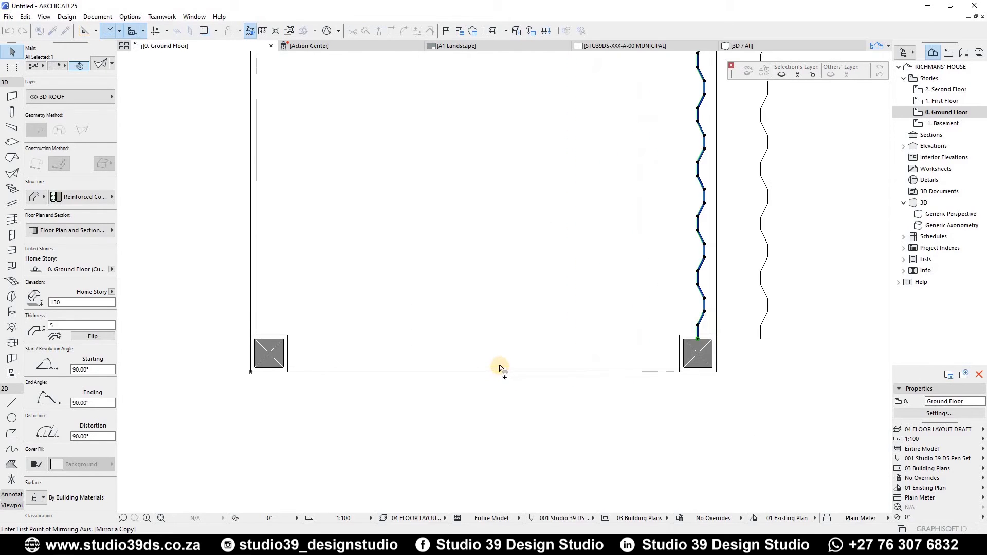
left_click(490, 212)
scroll(514, 378, "down", 4)
scroll(513, 375, "down", 3)
scroll(540, 377, "up", 2)
left_click(540, 377)
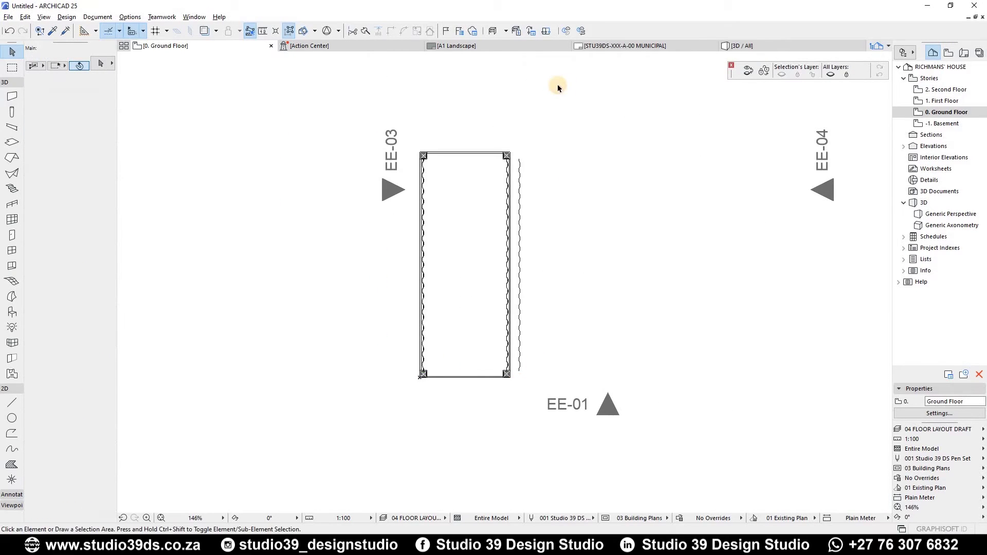
Move the leftover 2D corrugation lines from beside the container to its far short end.
left_click(515, 123)
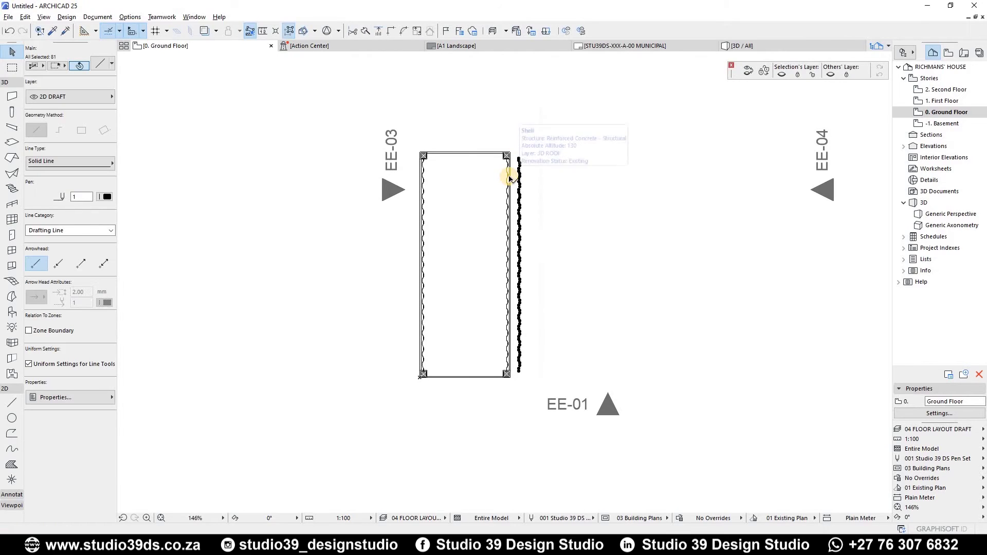
key("ctrl+d")
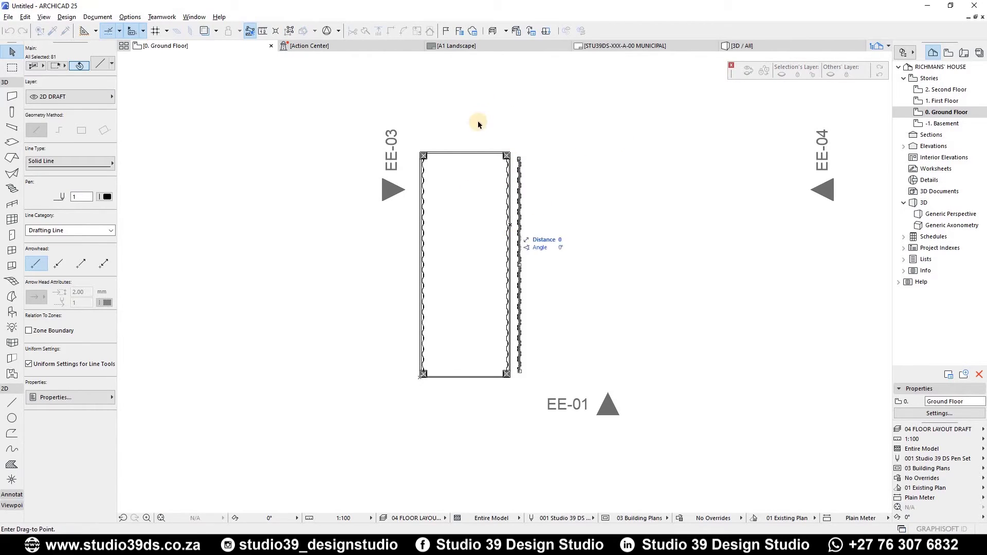
scroll(475, 119, "down", 3)
scroll(456, 110, "up", 1)
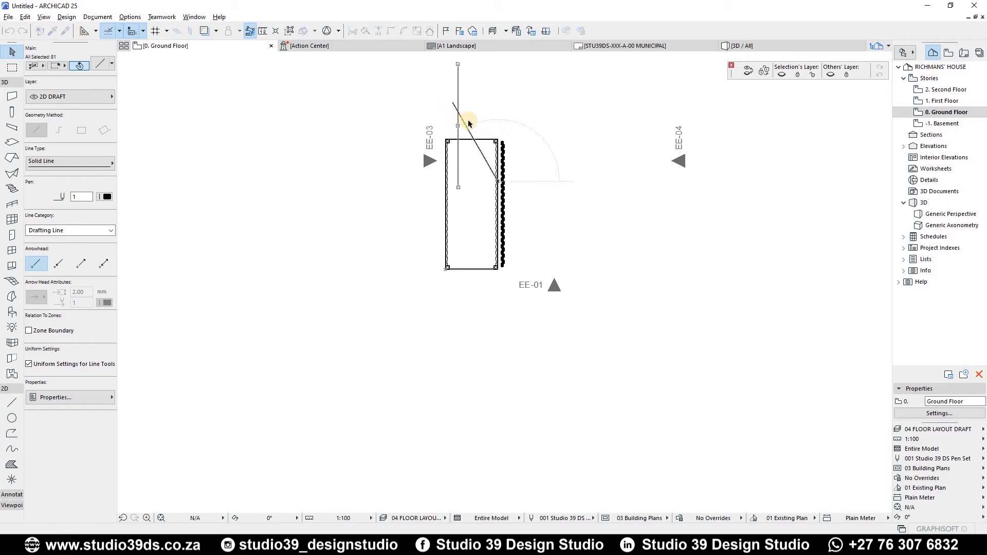
left_click(468, 124)
Rotate the corrugation lines 90° so they run parallel to the container's short end.
key("ctrl+e")
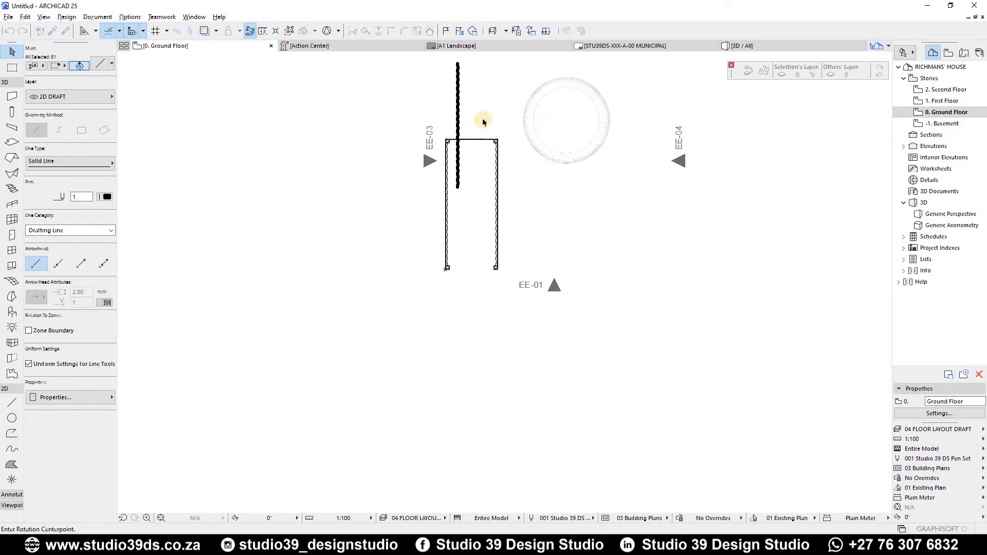
left_click(462, 113)
left_click(616, 106)
left_click(456, 88)
Move the corrugation lines just outside the short end, aligning their end with the inner face of the EE-04 side corner column.
scroll(667, 205, "up", 6)
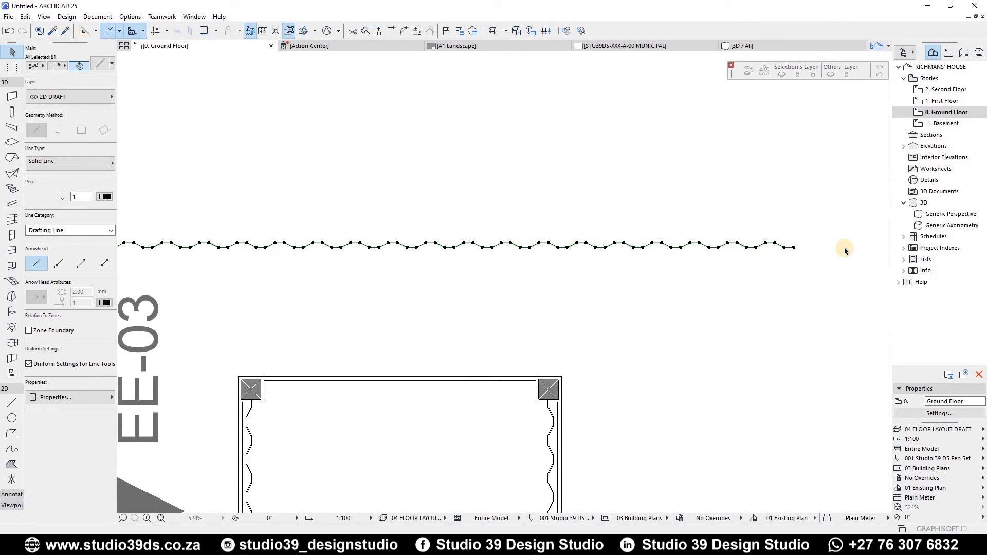
left_click(628, 308)
scroll(520, 360, "up", 1)
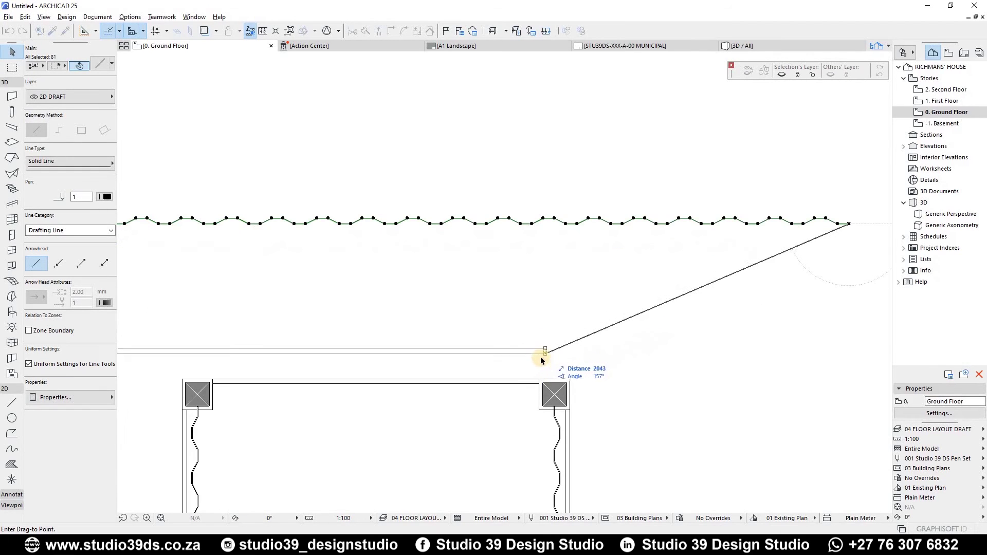
scroll(551, 374, "up", 2)
left_click(577, 370)
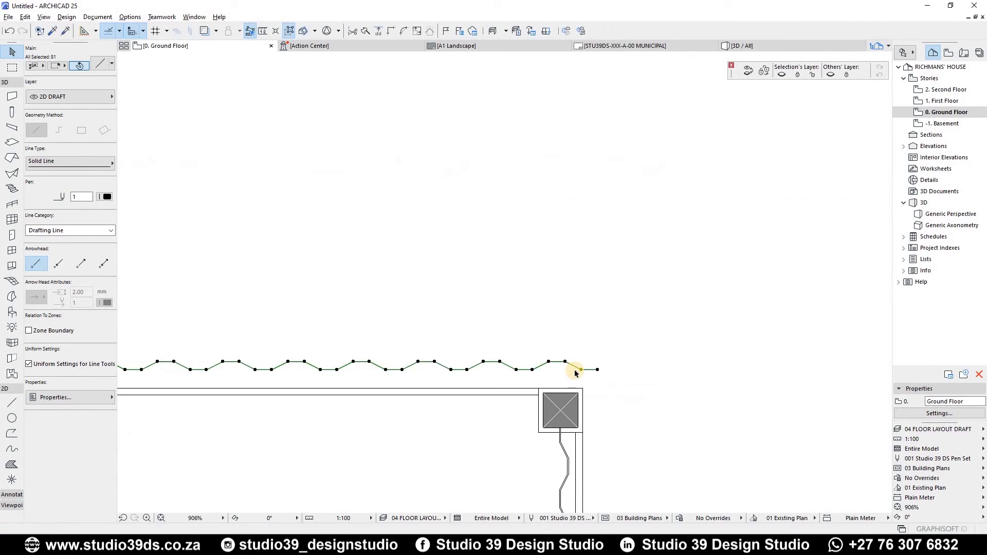
key("ctrl+d")
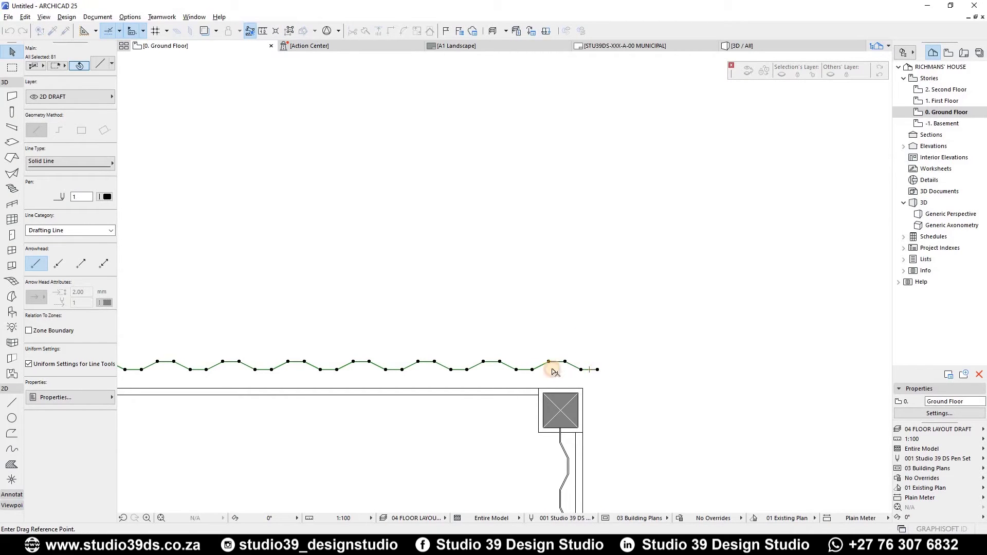
scroll(553, 370, "up", 3)
Split the sloping corrugation segment at the inner face of the EE-03 side column and delete its outer part.
left_click(605, 280)
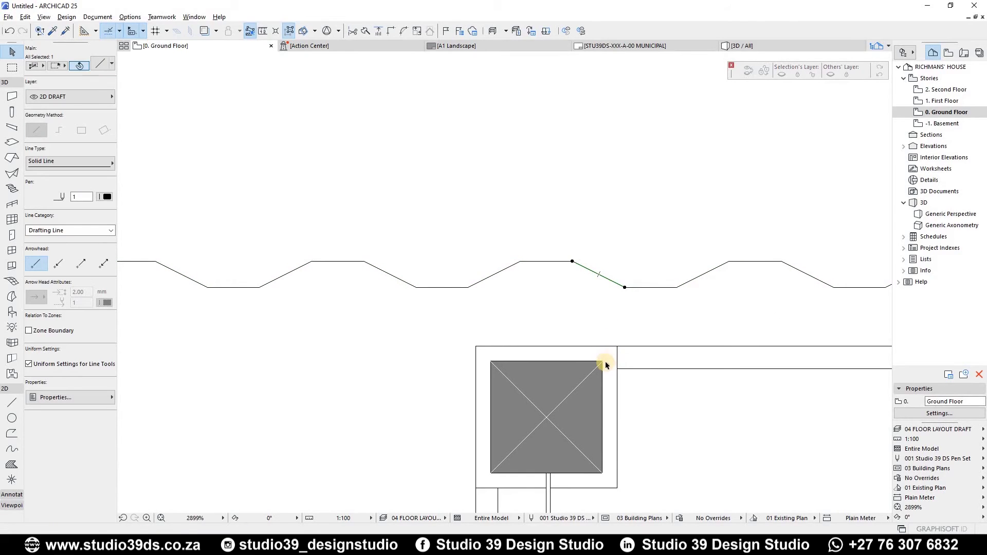
left_click(462, 236)
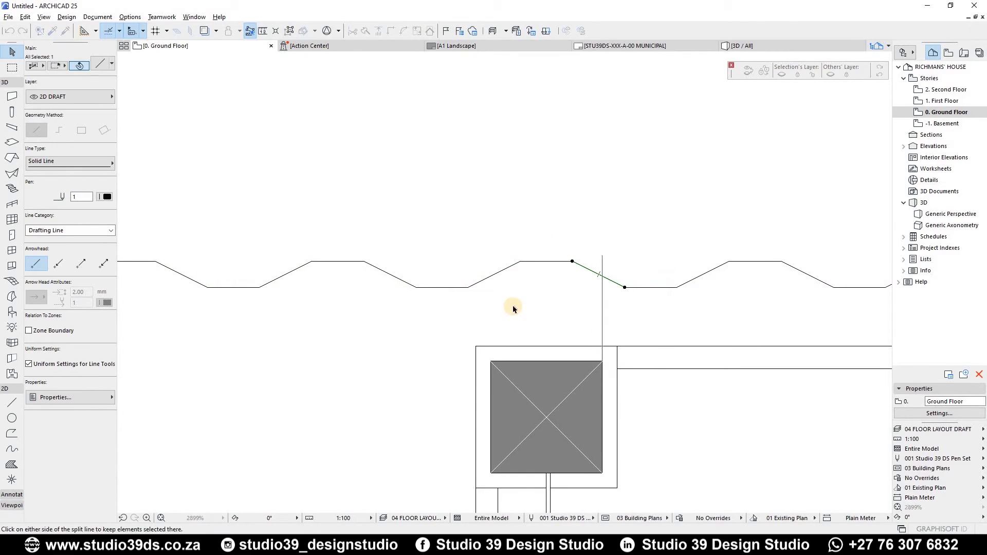
key("Delete")
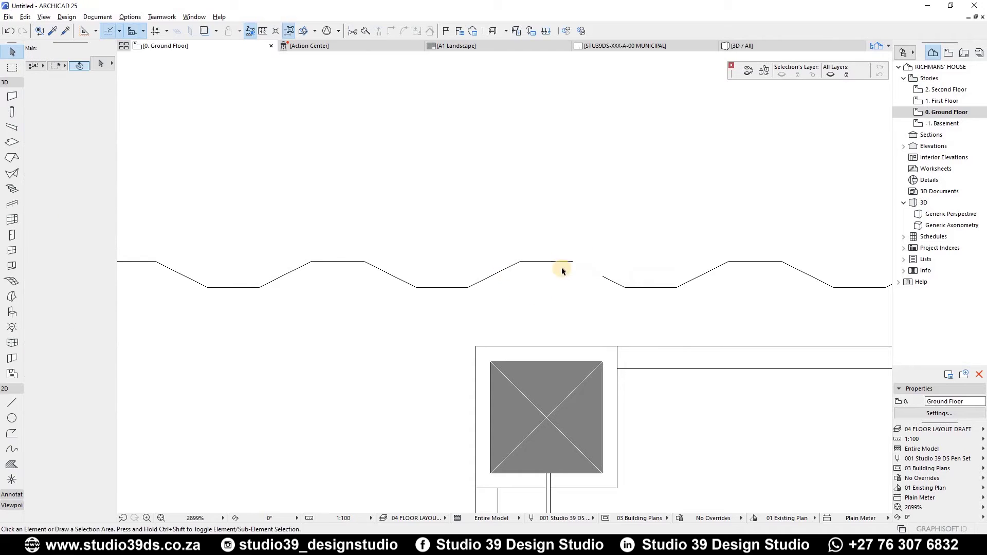
Delete the surplus corrugation lines that extend past the EE-03 side corner column.
scroll(199, 272, "down", 3)
left_click(199, 272)
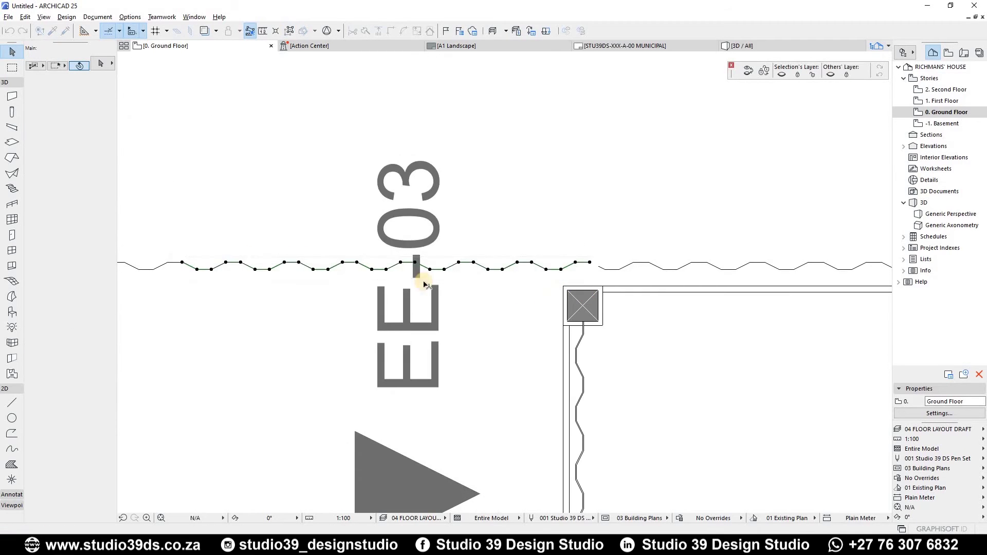
scroll(570, 293, "down", 3)
scroll(390, 277, "up", 2)
scroll(392, 279, "up", 1)
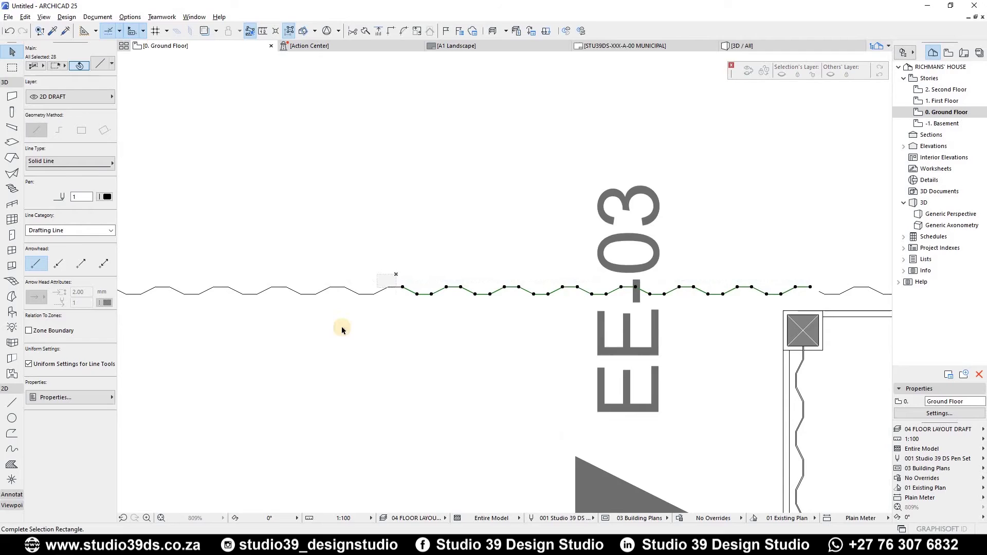
scroll(183, 337, "down", 4)
left_click(188, 336)
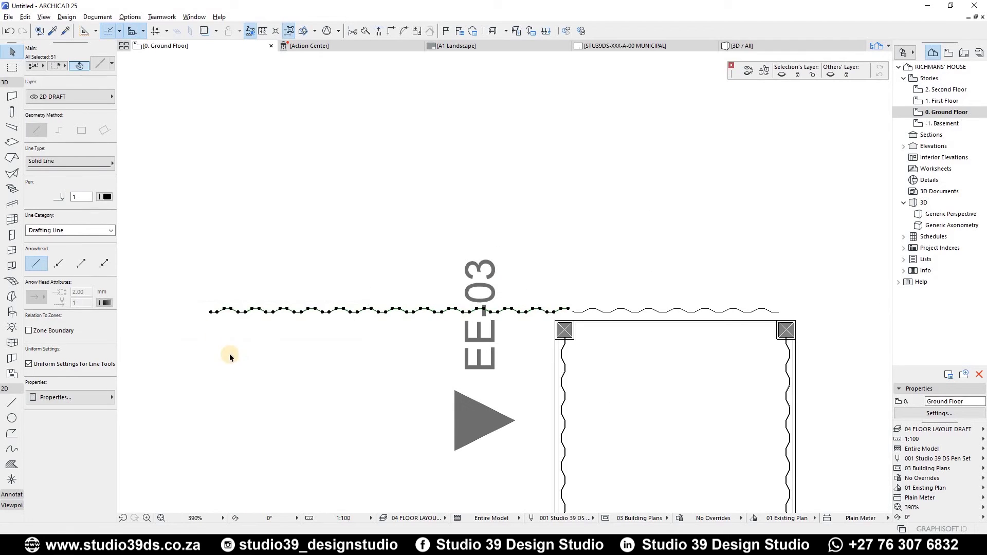
key("Delete")
scroll(362, 325, "down", 5)
key("ctrl+s")
Create an extruded shell along the trimmed corrugation lines using the side shell's settings and an extrusion length of 2600.
left_click(547, 350)
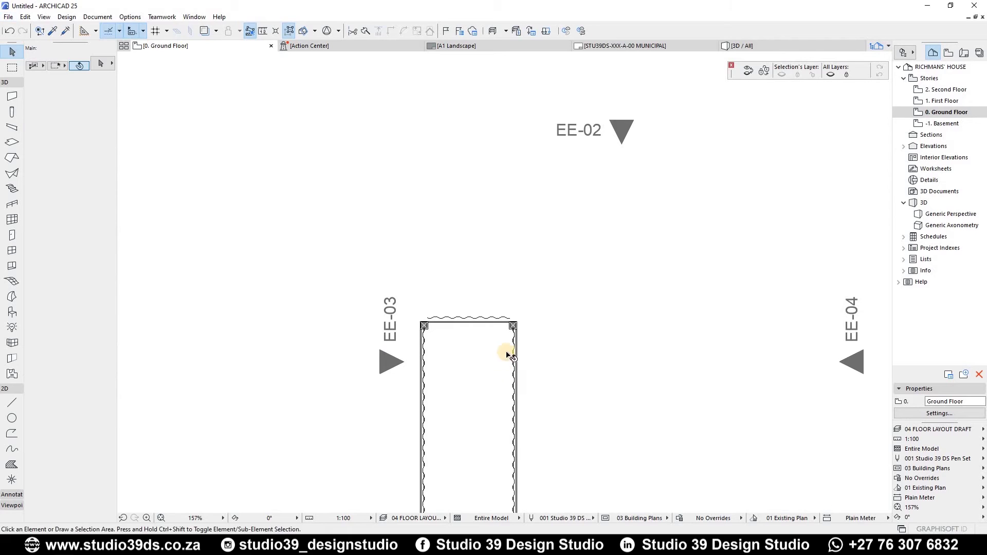
scroll(514, 351, "up", 10)
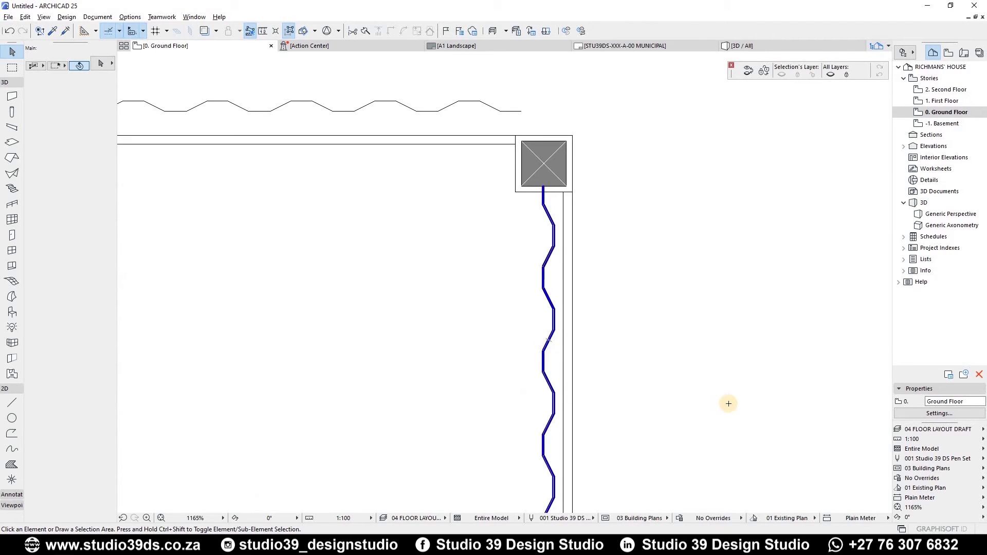
left_click(549, 340, "alt")
scroll(727, 403, "down", 4)
scroll(423, 240, "up", 8)
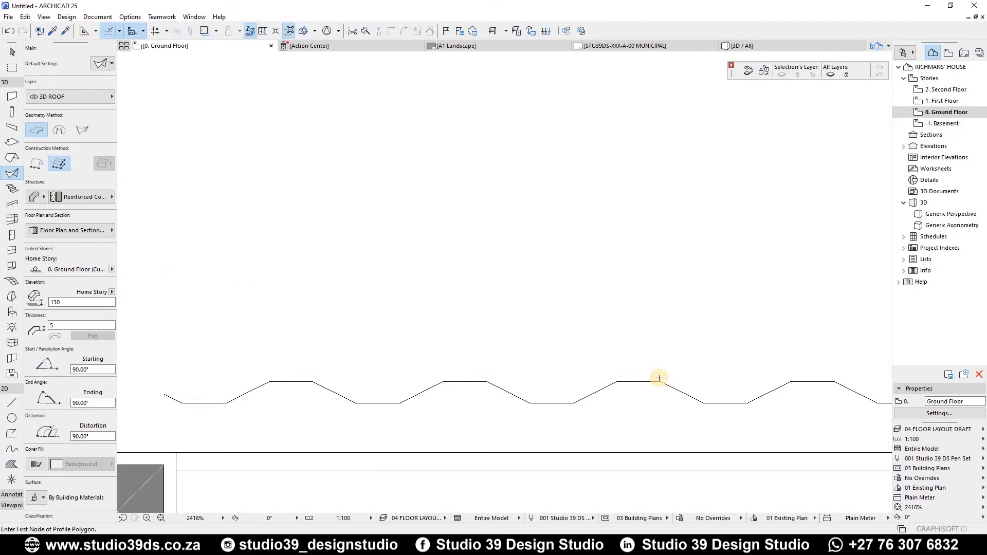
left_click(649, 388)
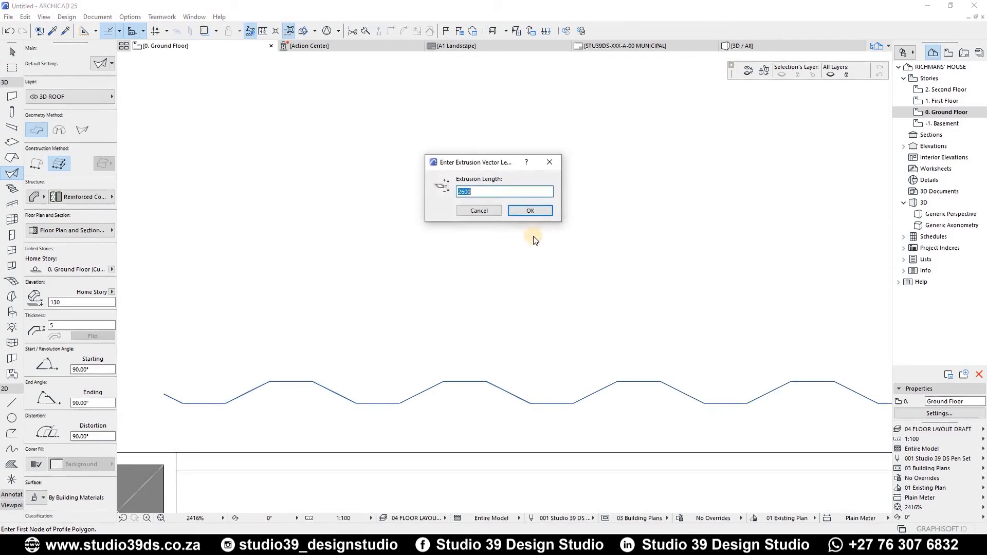
left_click(530, 211)
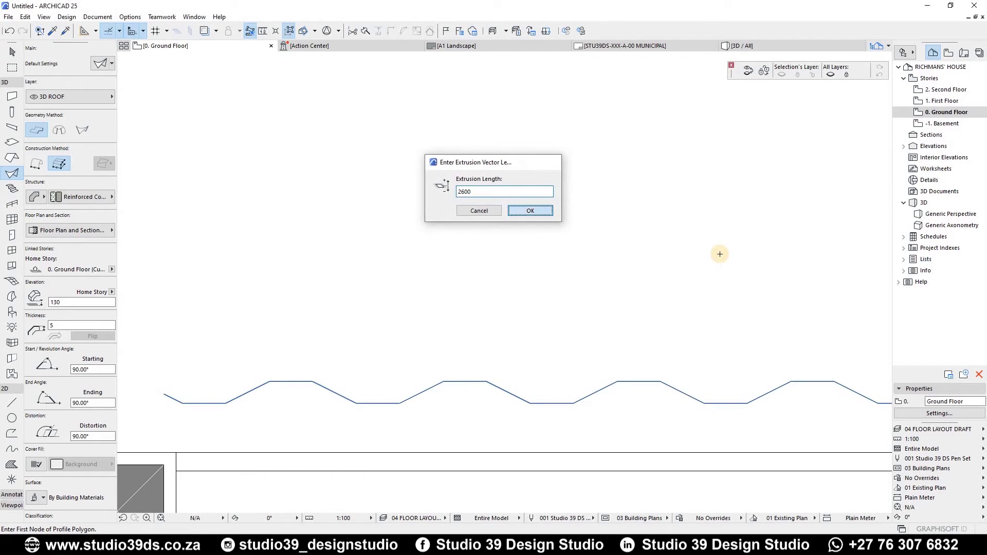
Move the new end shell from outside the container into place between the two corner columns.
scroll(524, 338, "down", 2)
scroll(523, 338, "up", 2)
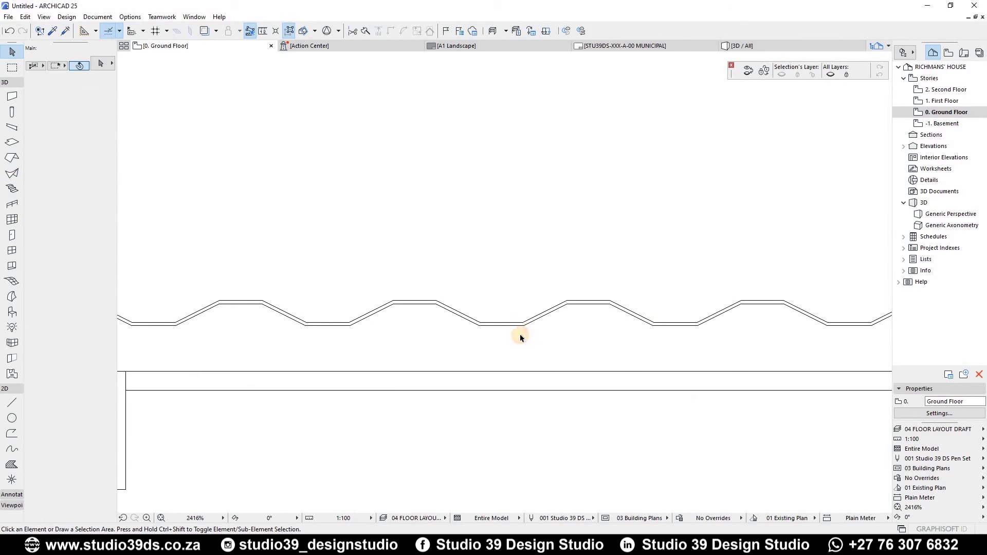
left_click(519, 328, "shift")
key("ctrl+d")
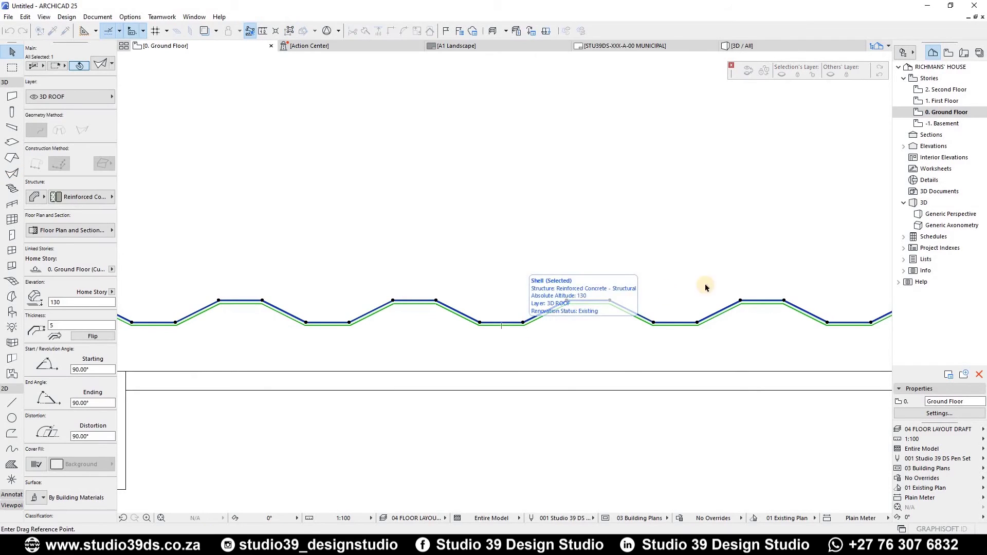
scroll(704, 286, "down", 1)
middle_click_drag(278, 315, 492, 288)
scroll(492, 288, "up", 1)
left_click(492, 288)
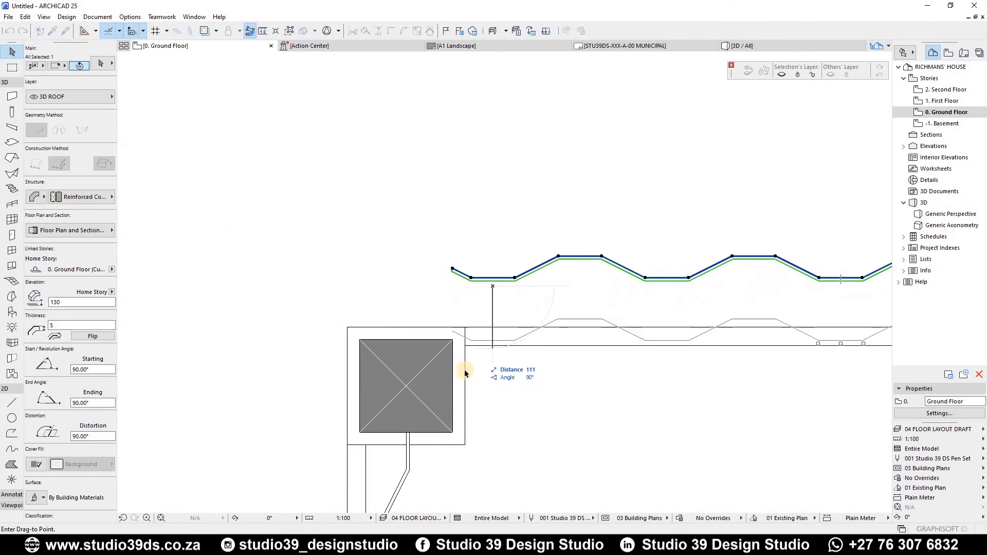
left_click(465, 384)
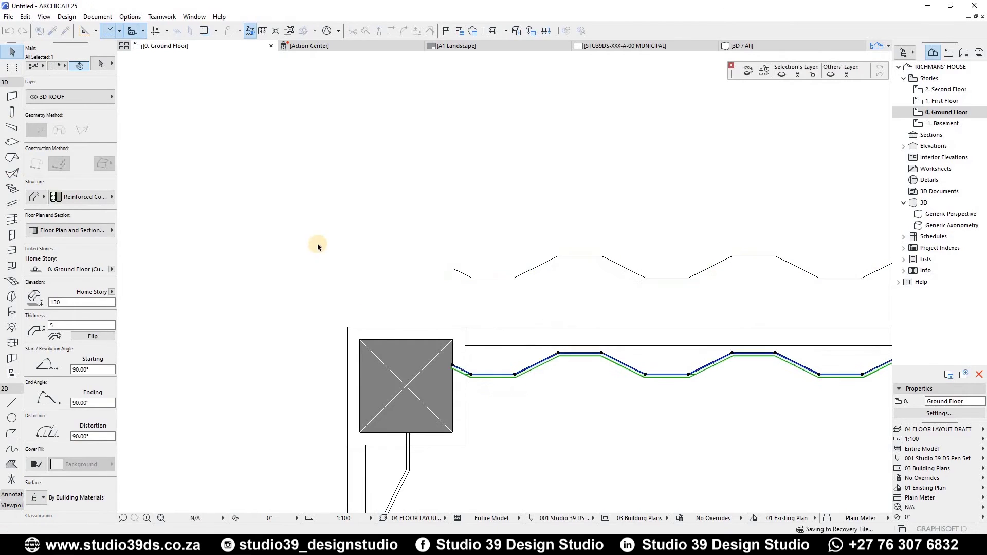
Delete the leftover 2D corrugation lines outside the container's short end.
scroll(316, 242, "down", 5)
scroll(438, 225, "up", 2)
key("Escape")
middle_click_drag(428, 234, 710, 260)
left_click_drag(710, 264, 321, 207)
left_click(322, 208)
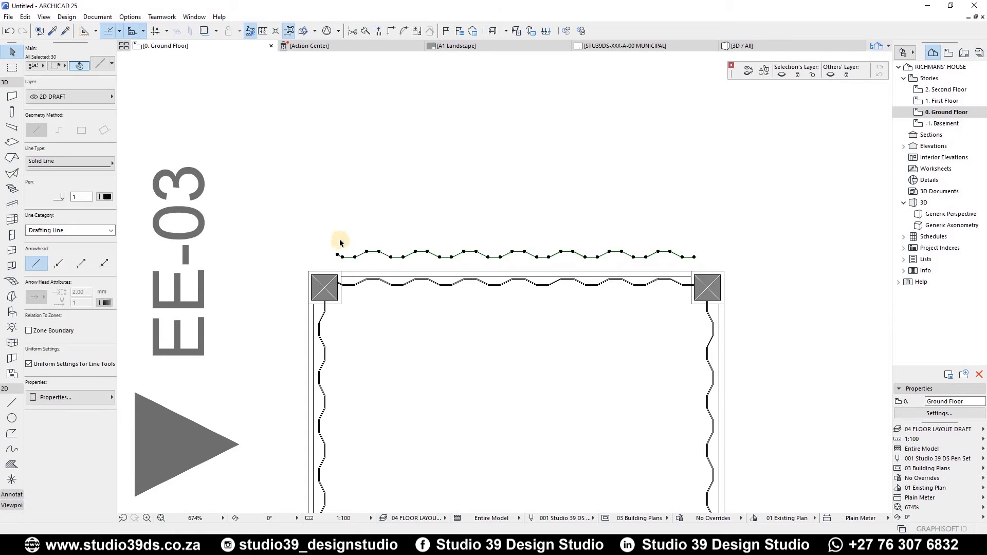
key("Delete")
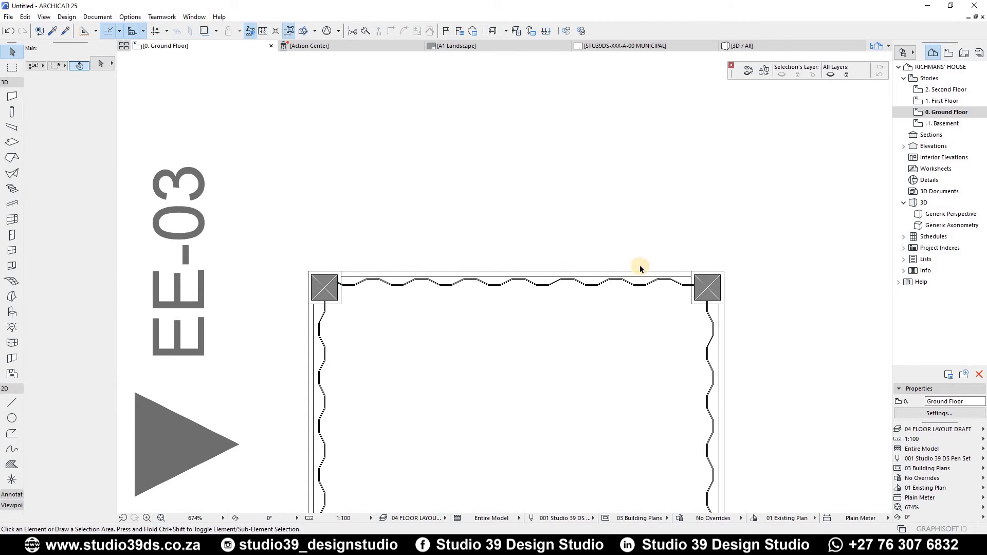
Lower the end shell's top edge to the underside of the upper corner fittings in the 3D perspective, and return to the ground floor plan.
key("F3")
middle_click_drag(616, 245, 537, 328, "shift")
left_click(514, 252)
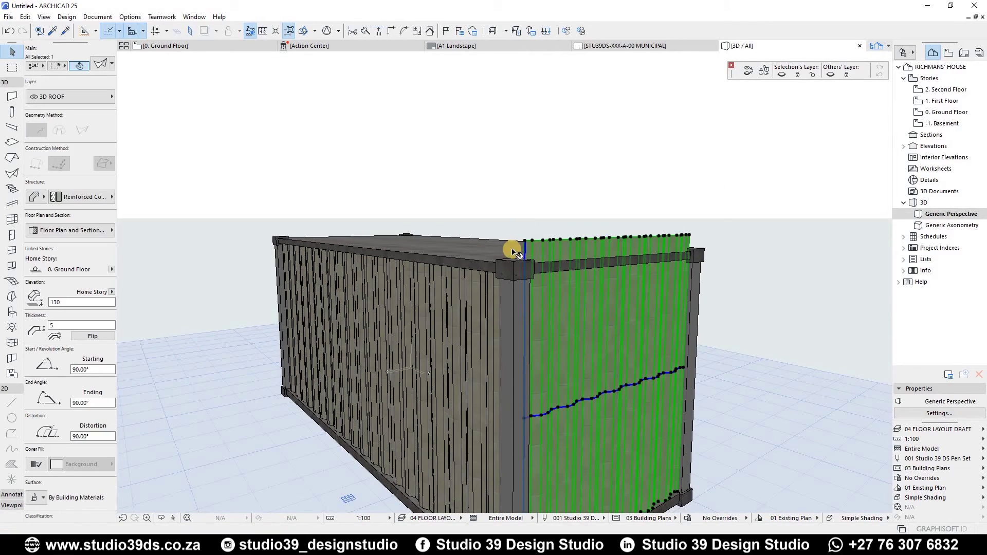
middle_click_drag(566, 263, 569, 123)
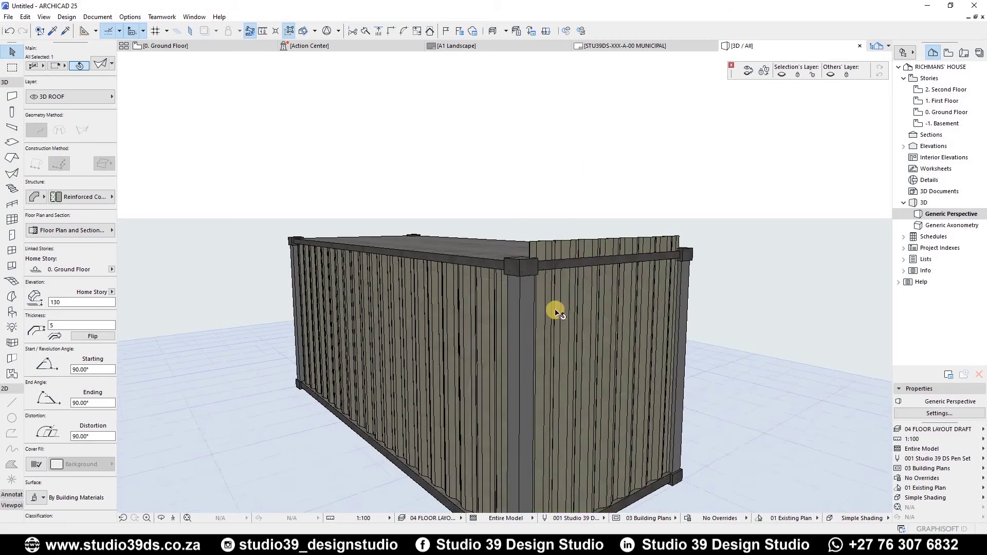
scroll(535, 429, "up", 3)
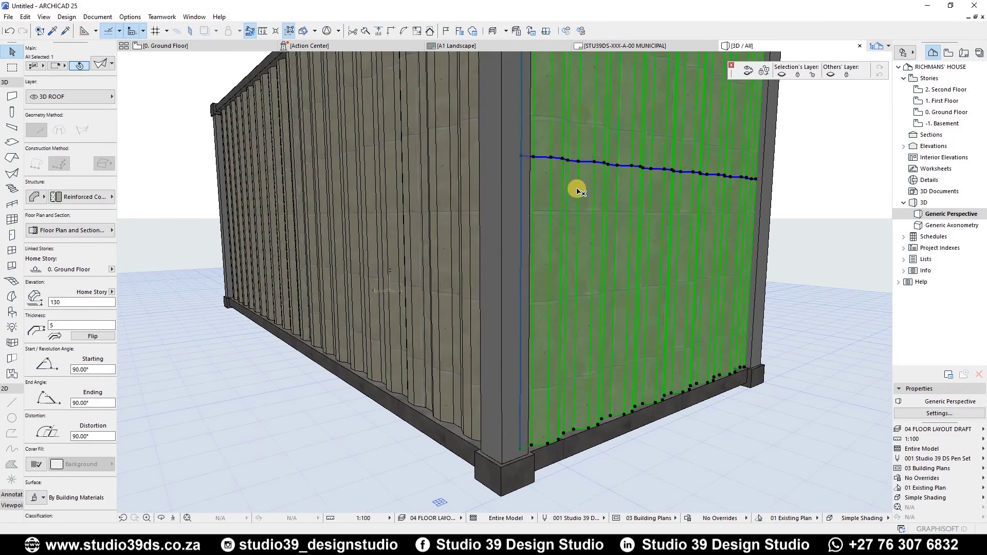
scroll(535, 103, "down", 4)
left_click(527, 118)
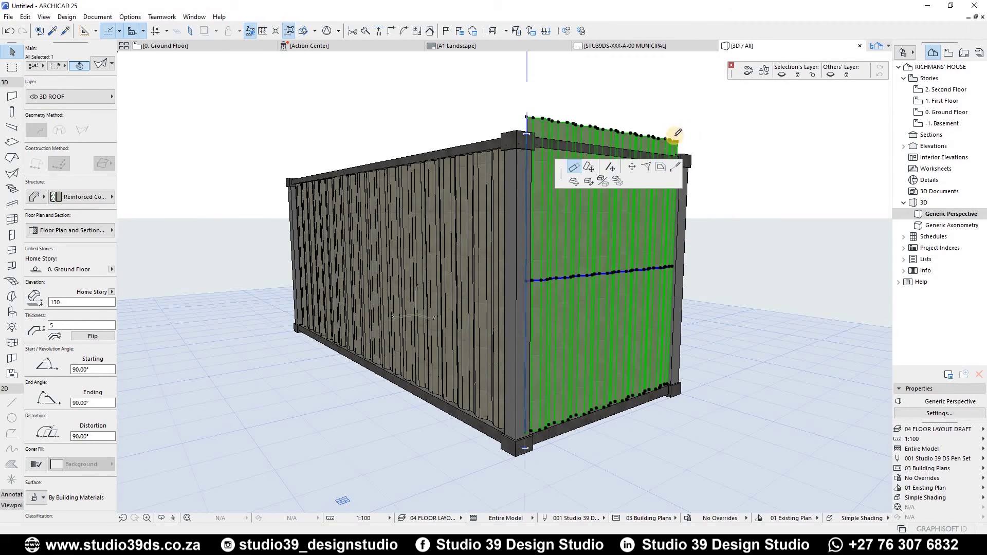
scroll(612, 147, "up", 5)
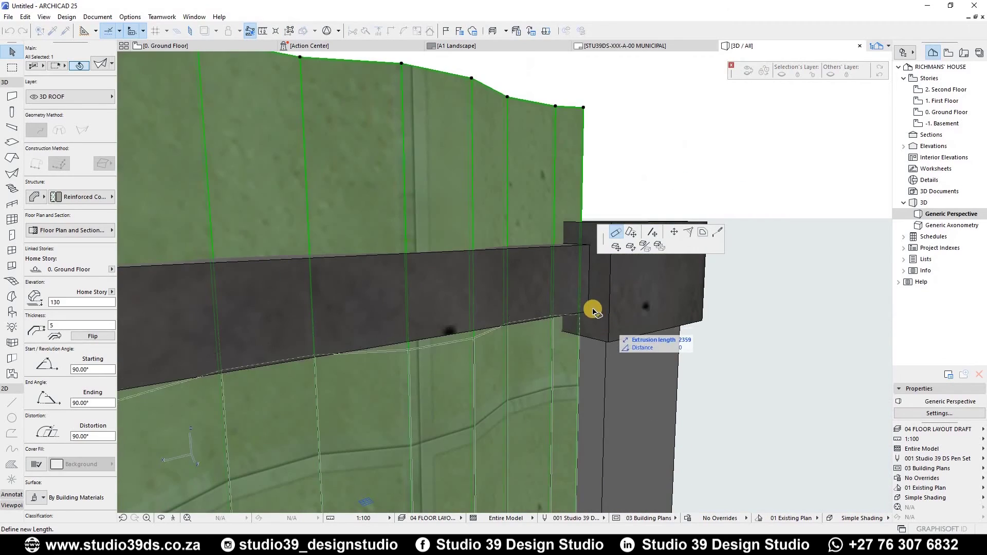
left_click(803, 233)
scroll(802, 234, "down", 6)
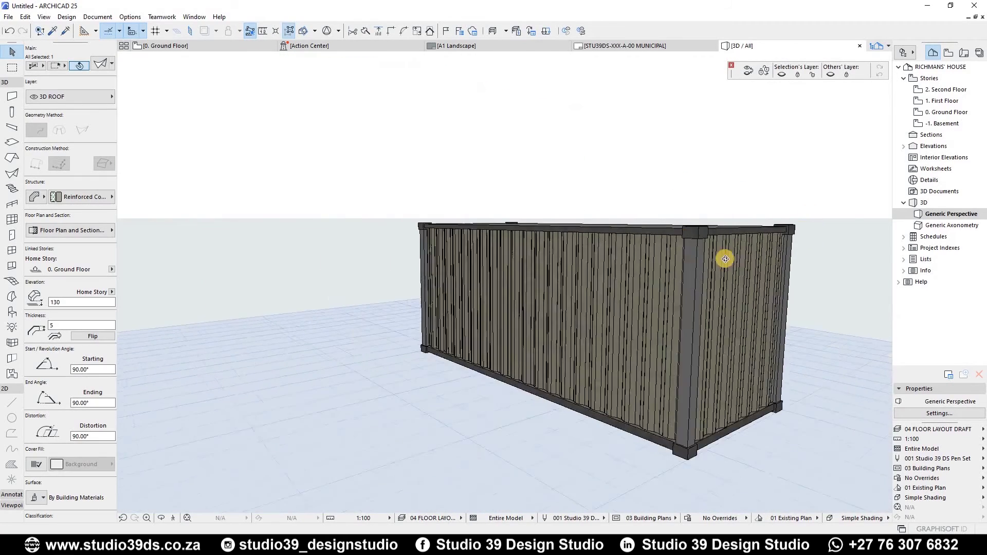
key("Escape")
key("F2")
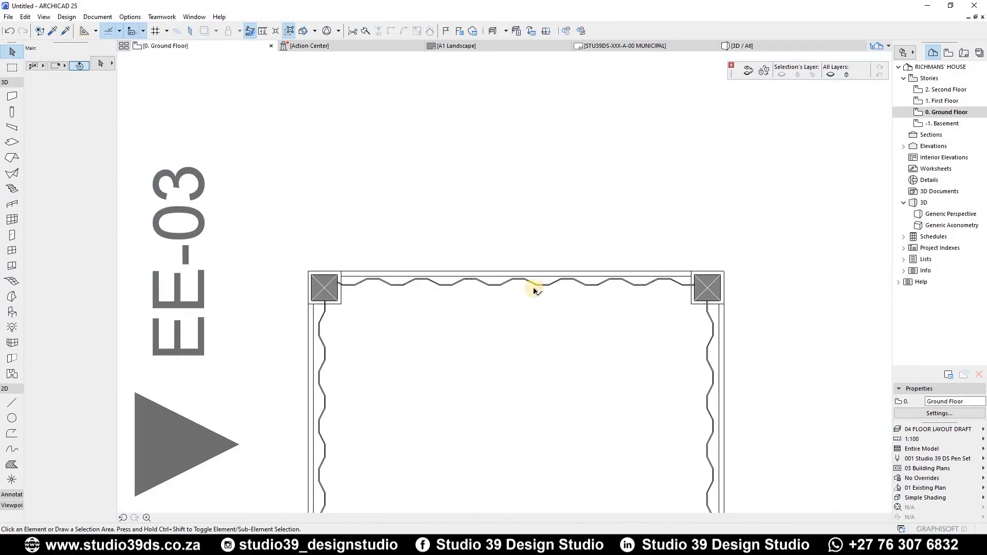
left_click(528, 286)
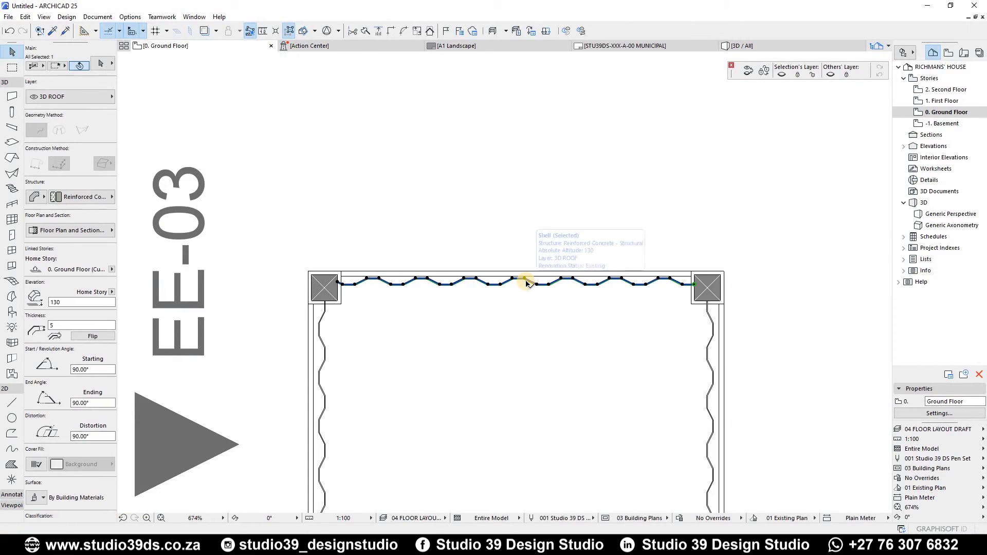
key("ctrl+shift+d")
scroll(519, 203, "down", 5)
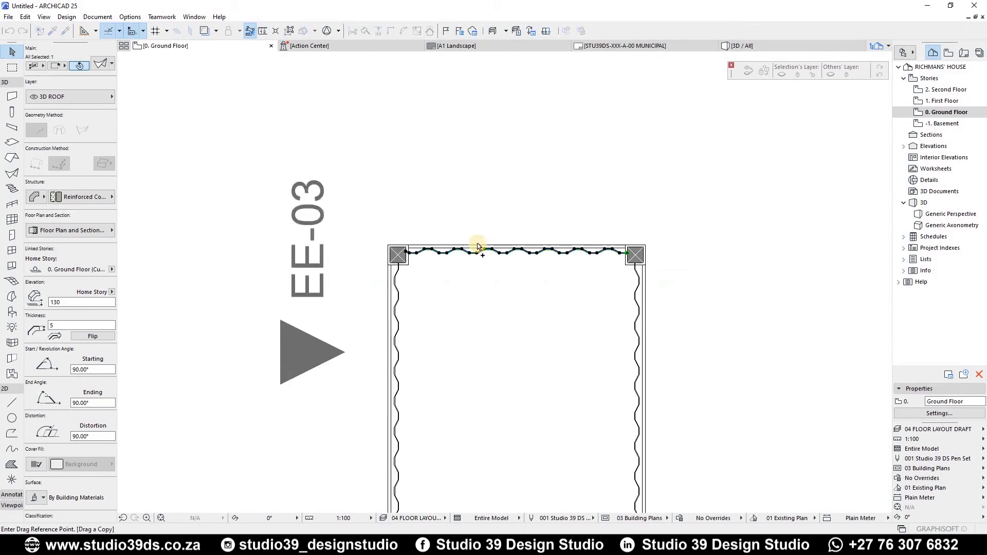
scroll(488, 351, "up", 8)
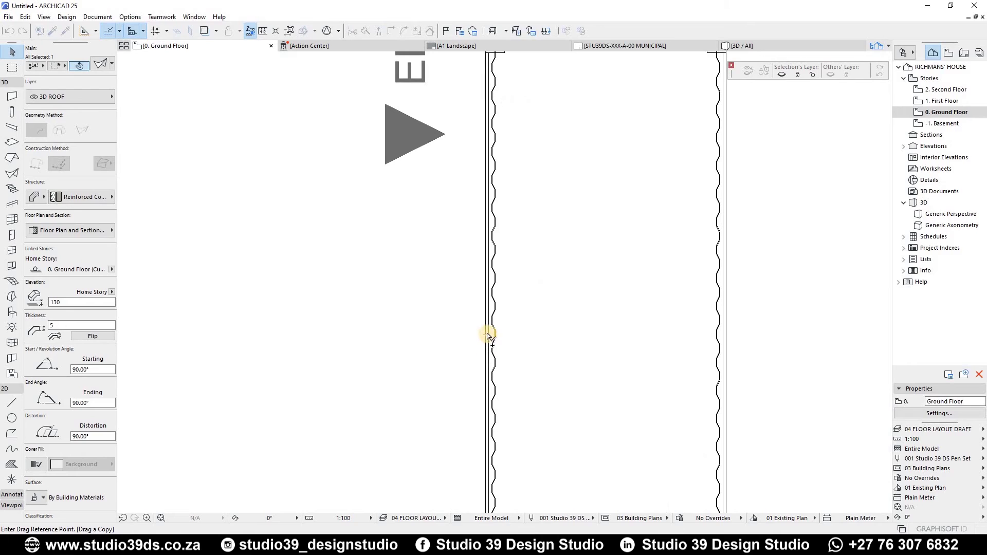
scroll(672, 335, "down", 3)
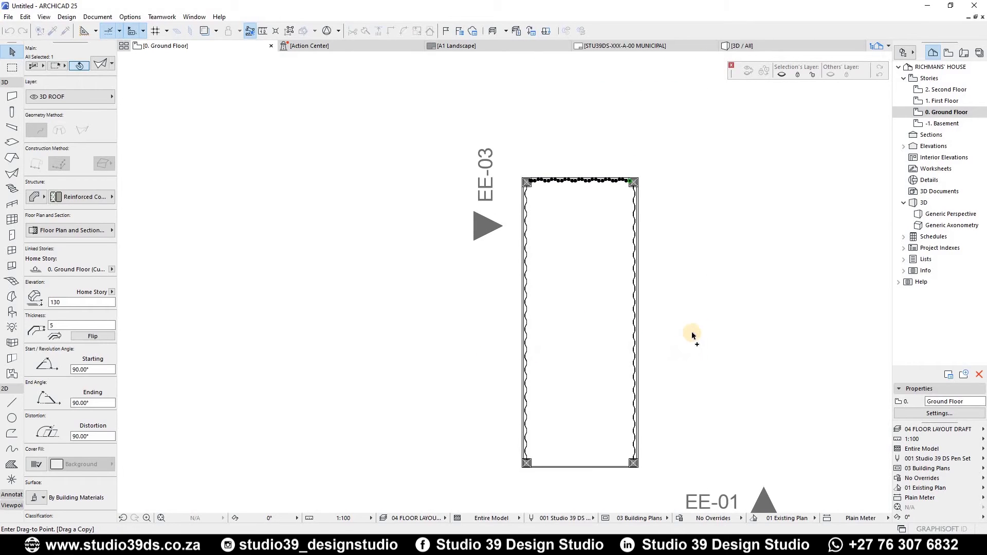
key("Escape")
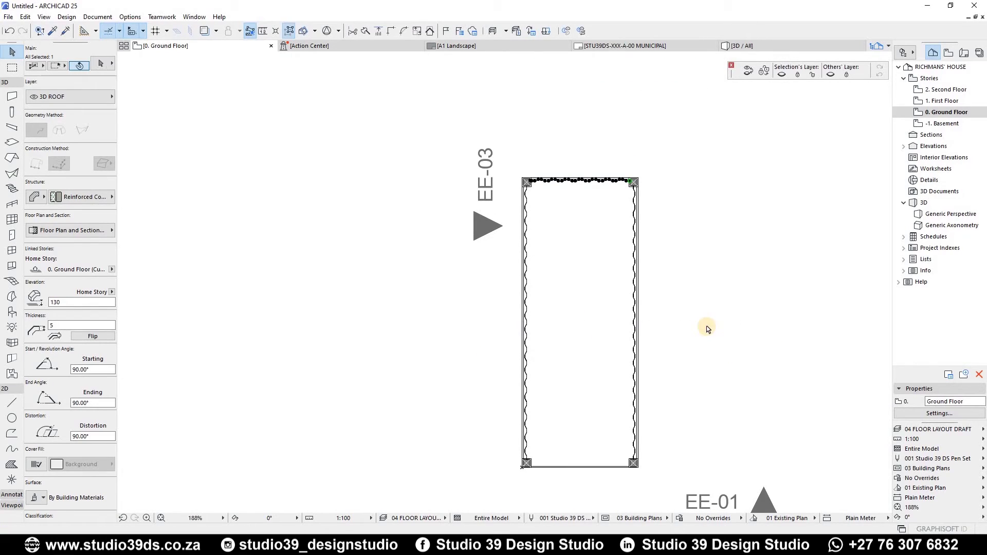
Mirror a copy of the corrugated end shell about the midline of the container's length onto the opposite short end.
key("ctrl+alt+m")
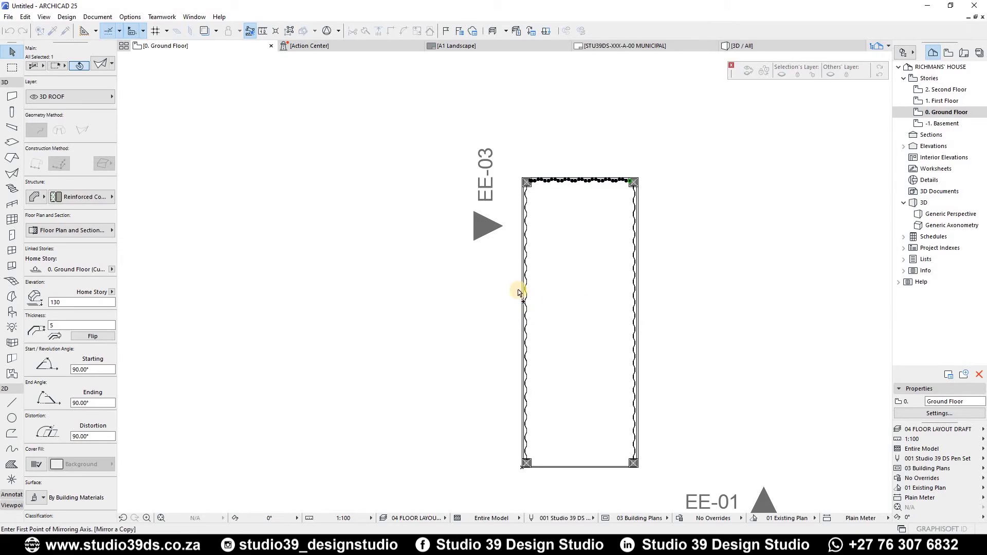
scroll(521, 372, "up", 4)
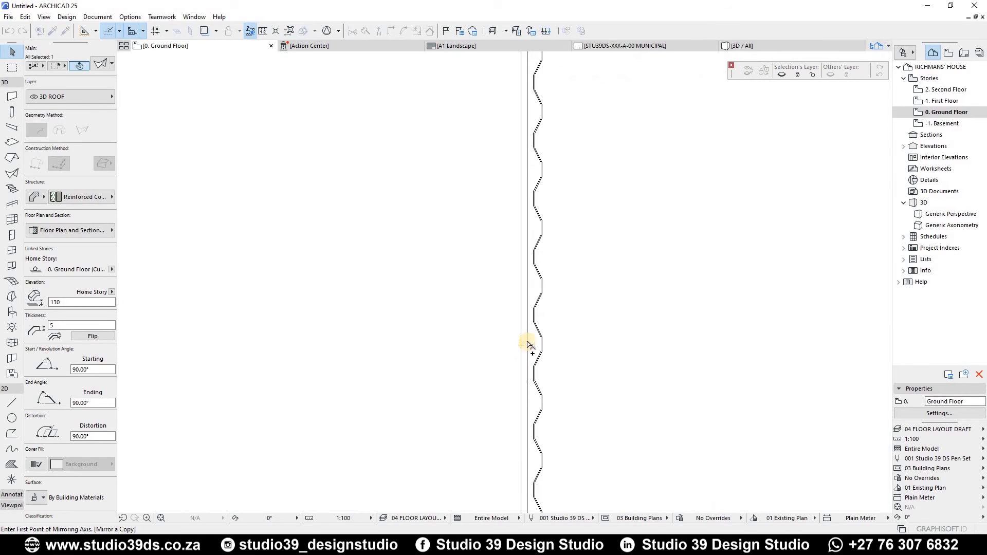
scroll(612, 346, "down", 4)
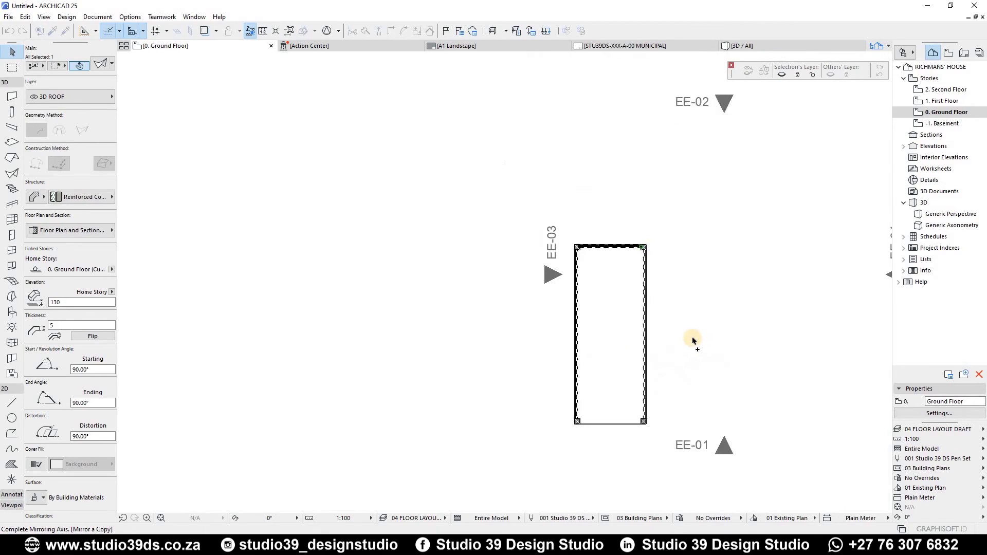
left_click(643, 388)
scroll(584, 438, "up", 5)
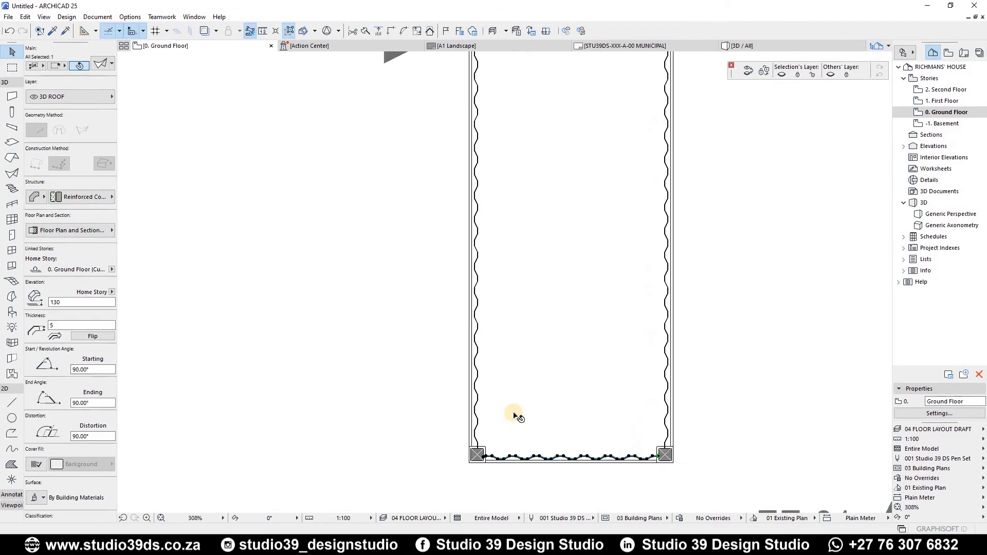
Select all four corrugated shells in the 3D perspective and override all their surfaces with one linked metal surface.
scroll(511, 412, "down", 2)
key("F3")
scroll(587, 335, "down", 3)
middle_click_drag(508, 289, 666, 344, "shift")
left_click(535, 346)
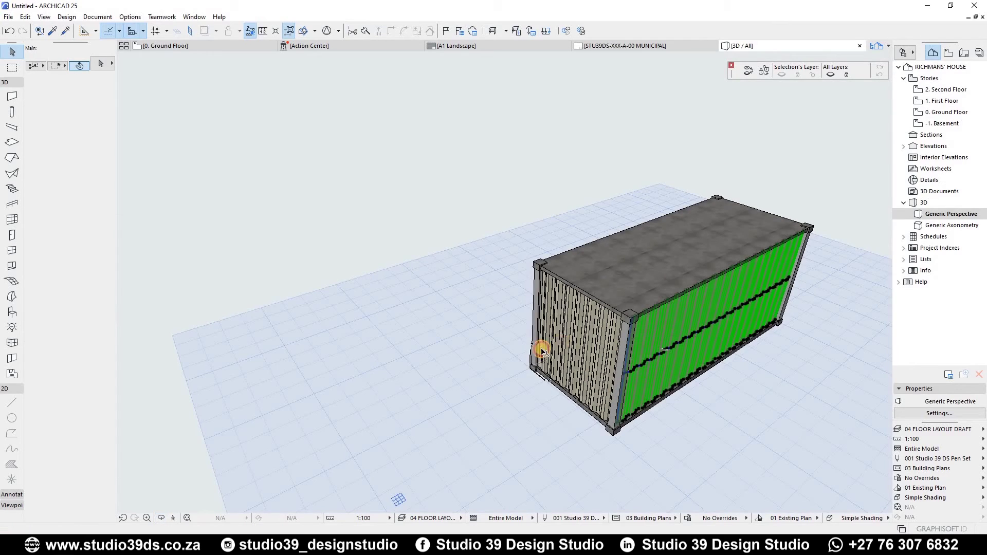
middle_click_drag(874, 355, 660, 412, "shift")
left_click(591, 408, "shift")
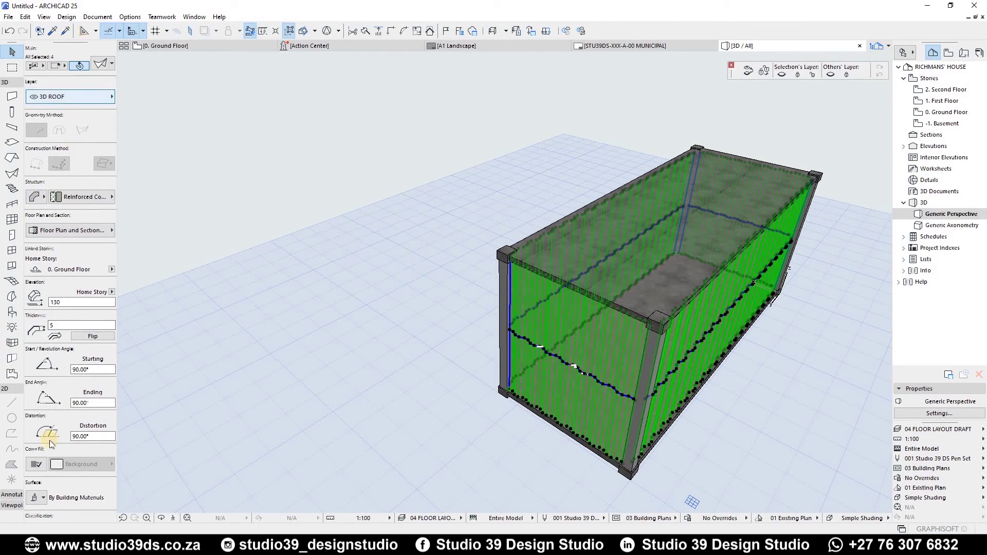
scroll(47, 453, "down", 3)
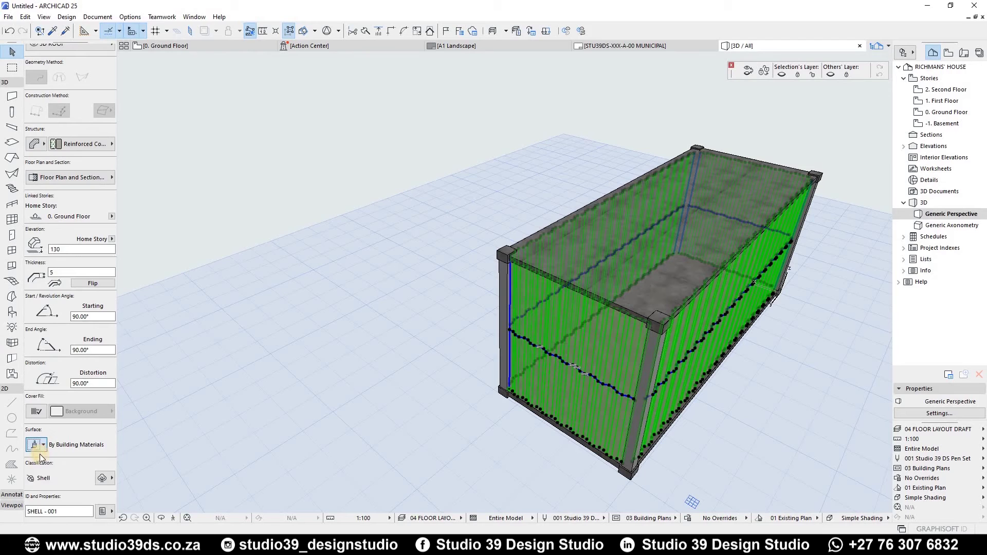
left_click(38, 446)
left_click(36, 488)
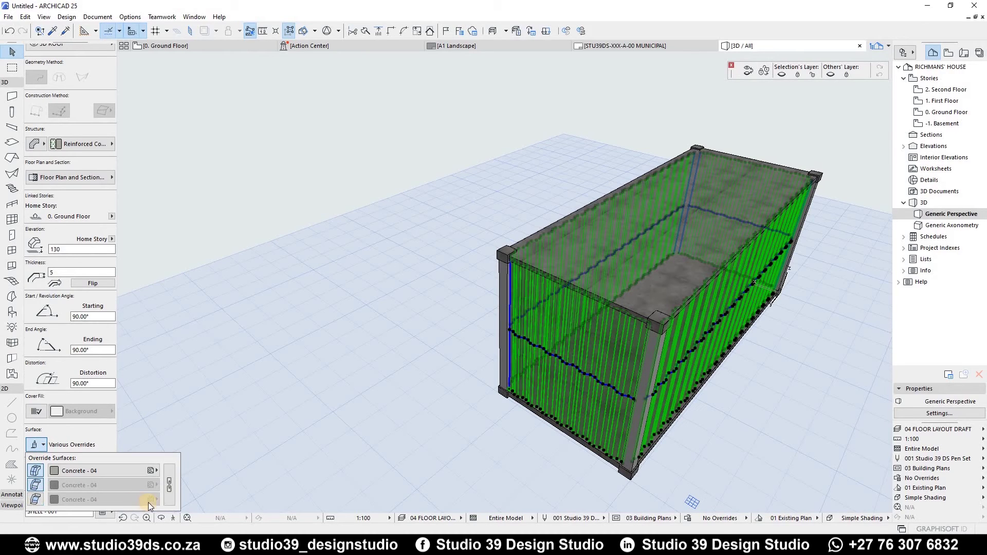
left_click(170, 487)
left_click(137, 471)
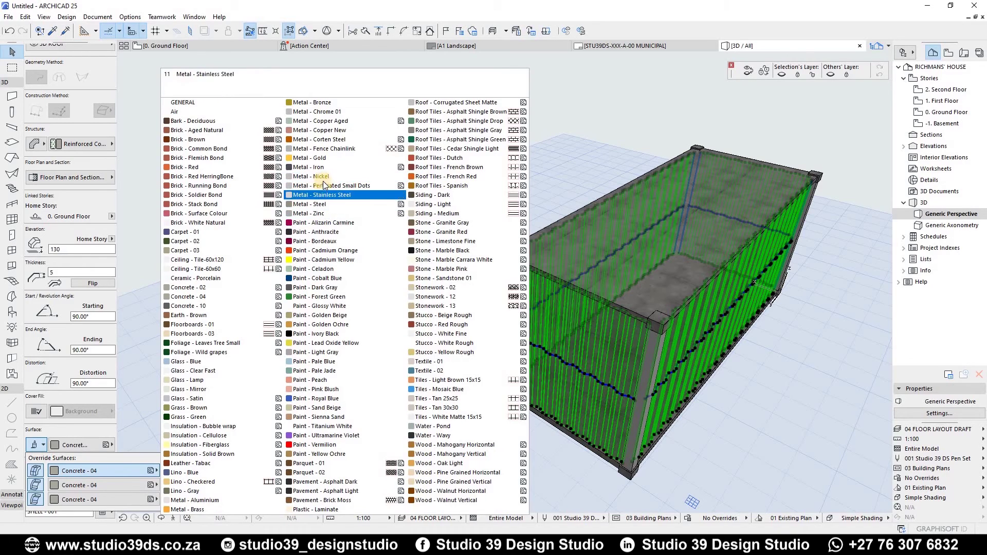
key("Escape")
key("Escape")
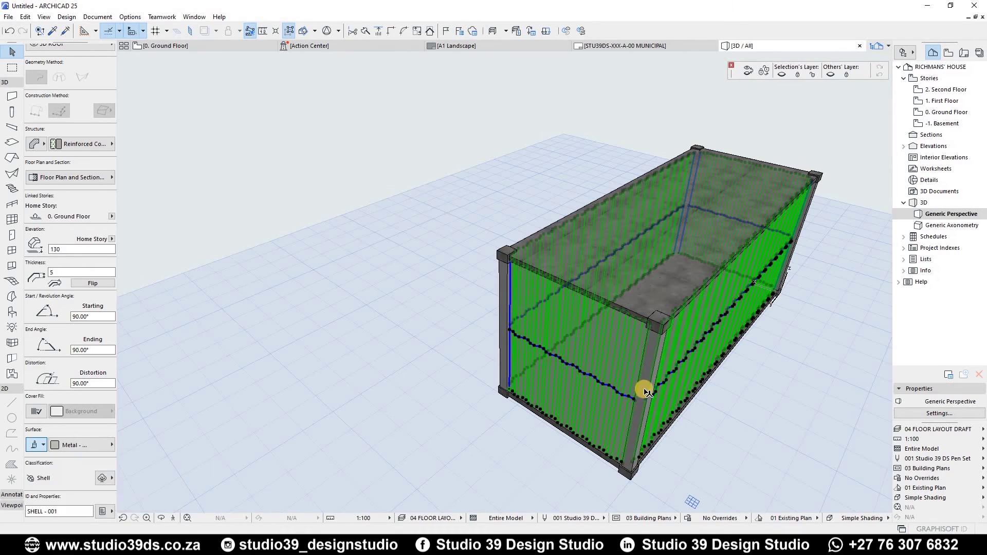
Select the four corner columns and override their linked surfaces with Metal - Nickel.
left_click(632, 388)
left_click(503, 345)
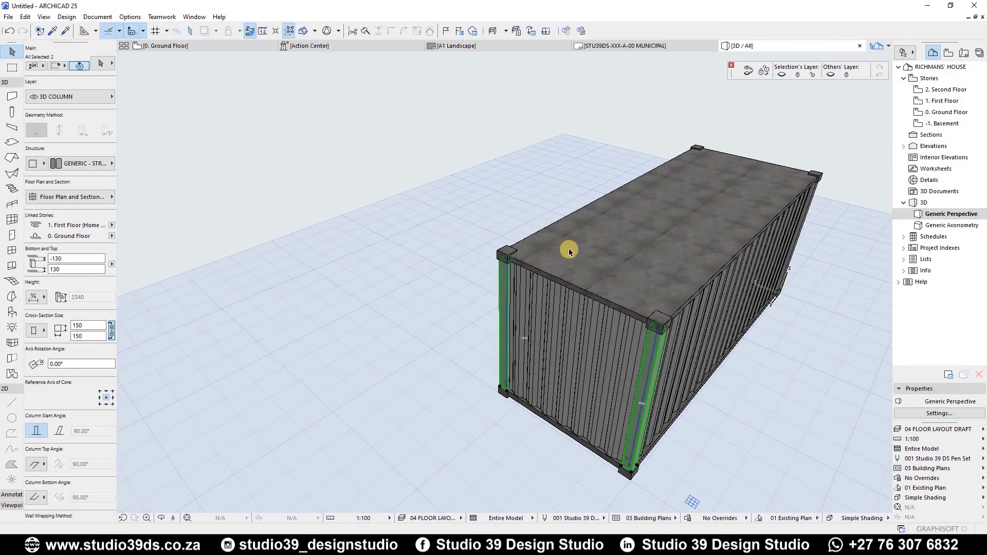
middle_click_drag(656, 374, 544, 396, "shift")
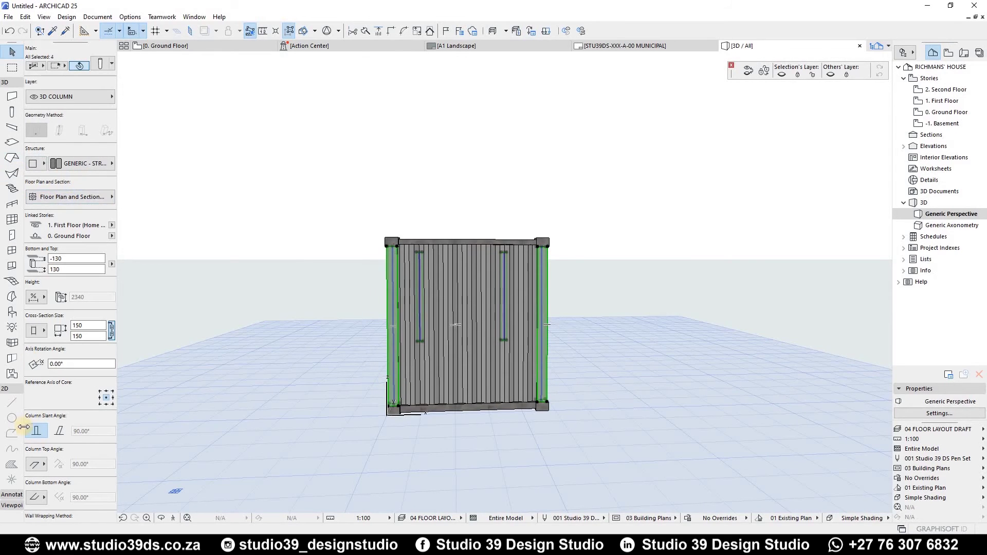
scroll(30, 439, "down", 9)
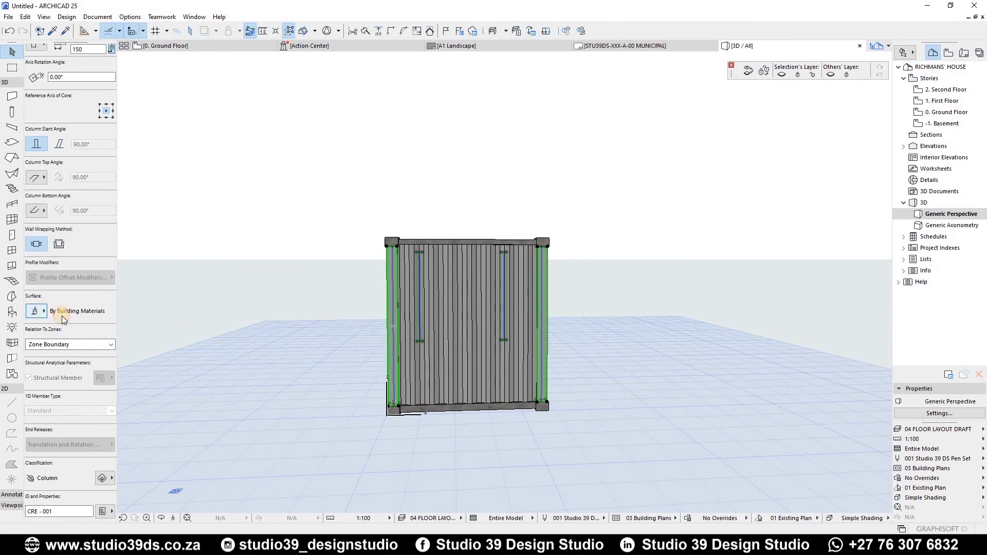
left_click(35, 311)
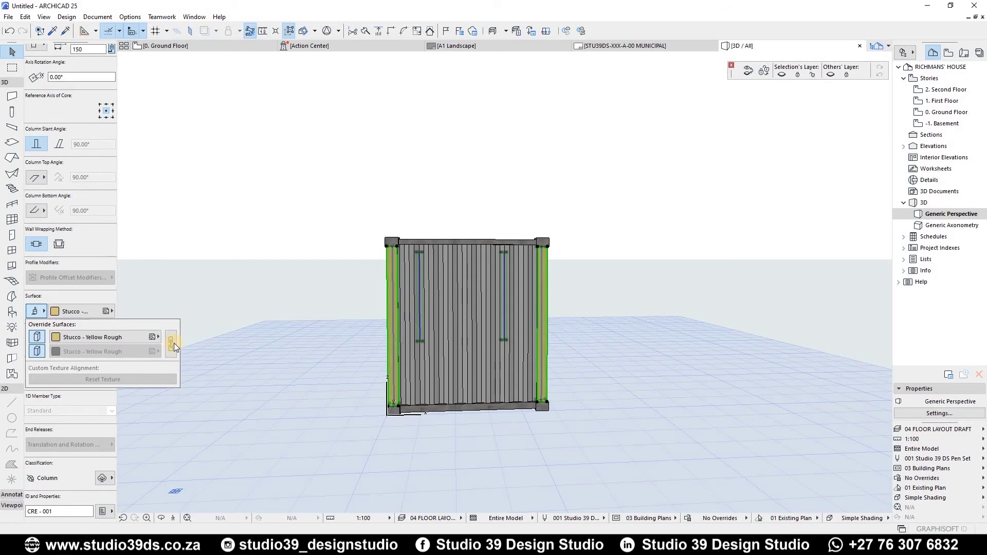
left_click(138, 340)
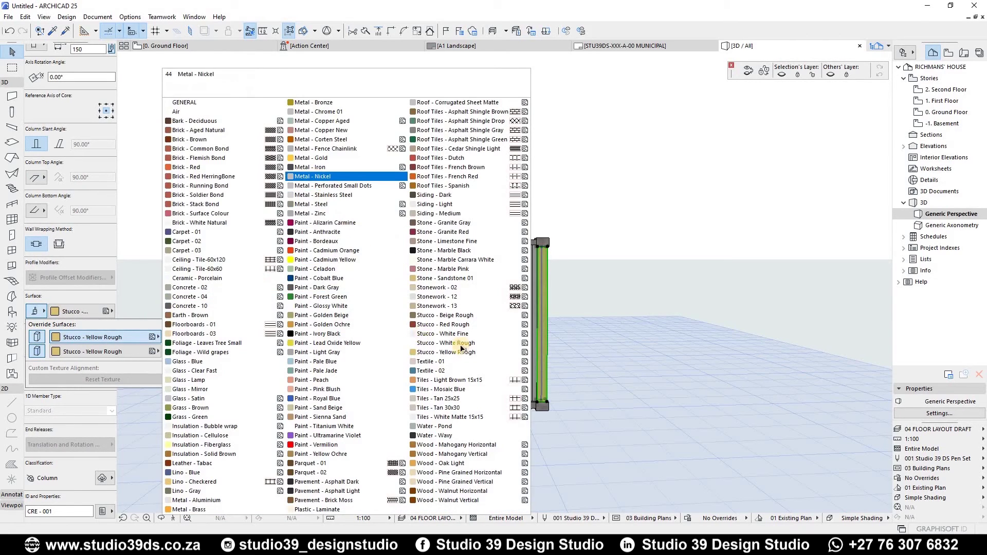
left_click(329, 178)
key("Escape")
Apply a metal surface override to the roof and floor slabs and to the eight corner fittings.
middle_click_drag(430, 433, 460, 463)
scroll(461, 462, "up", 2)
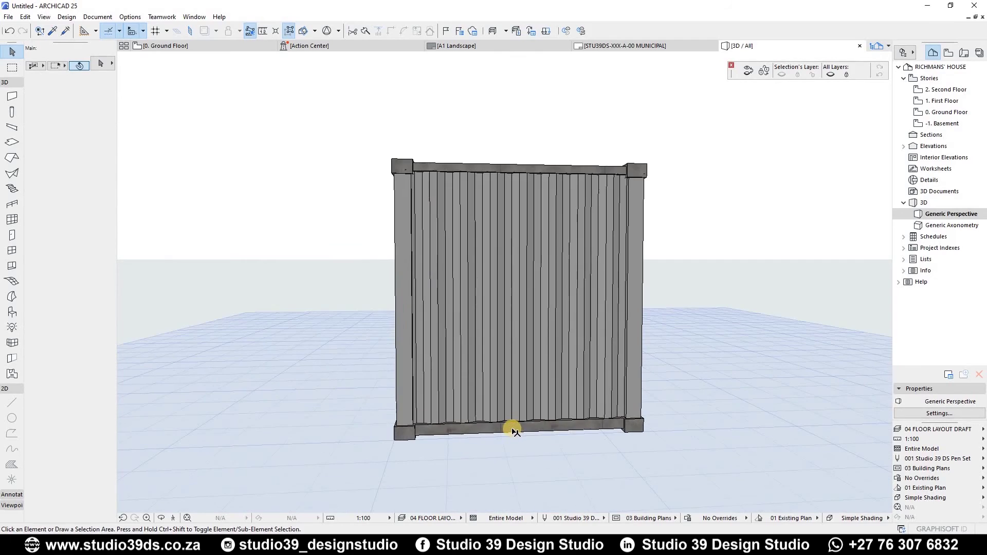
left_click(534, 413)
left_click(525, 174, "shift")
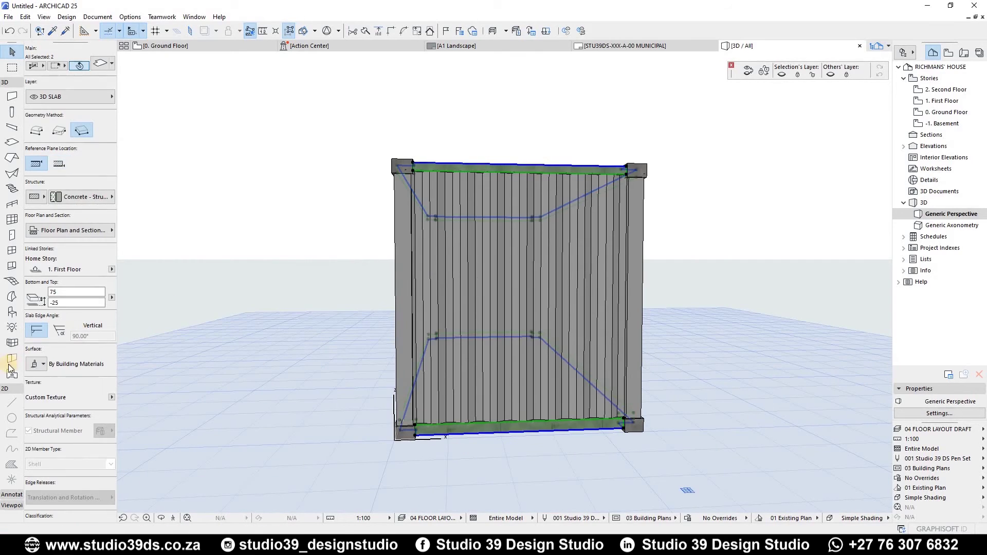
left_click(36, 364)
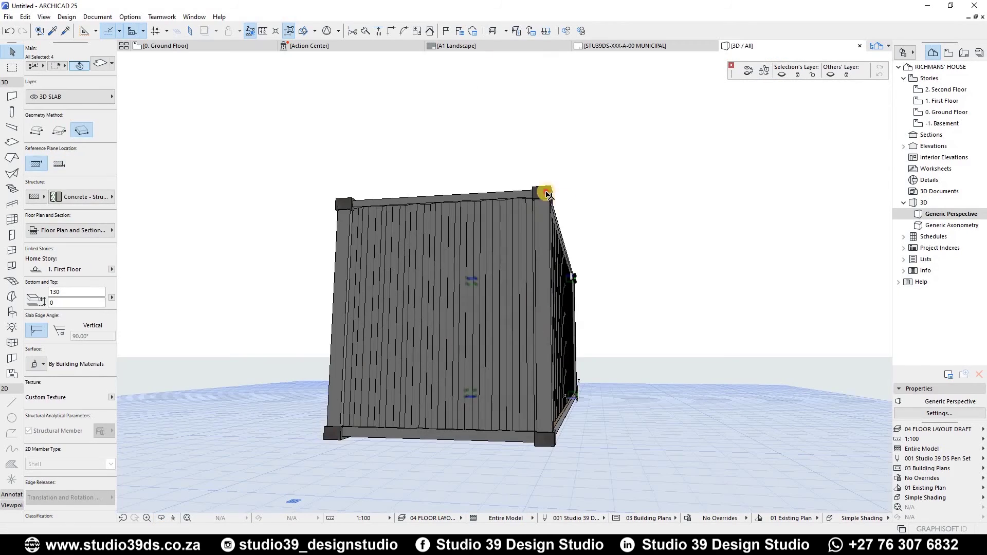
key("ctrl+a")
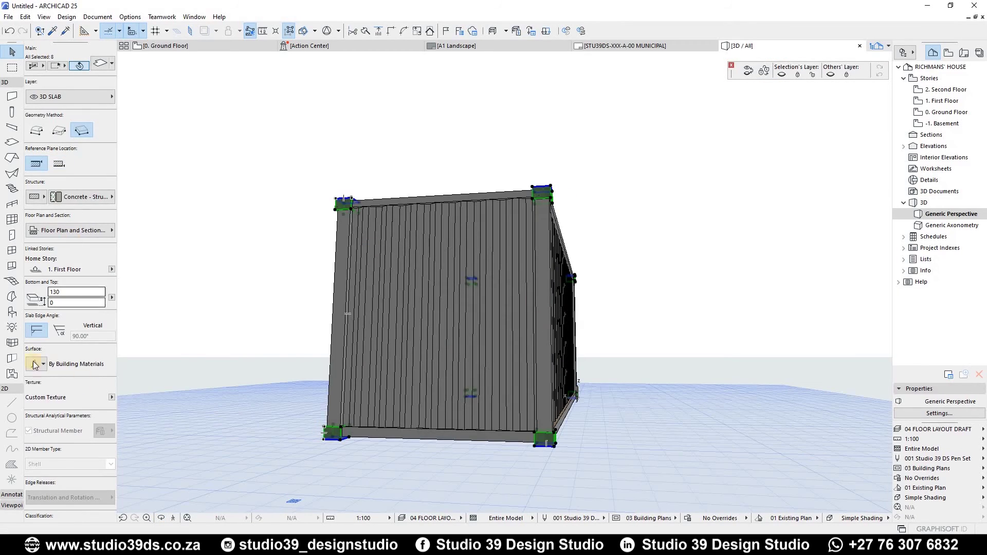
left_click(335, 191)
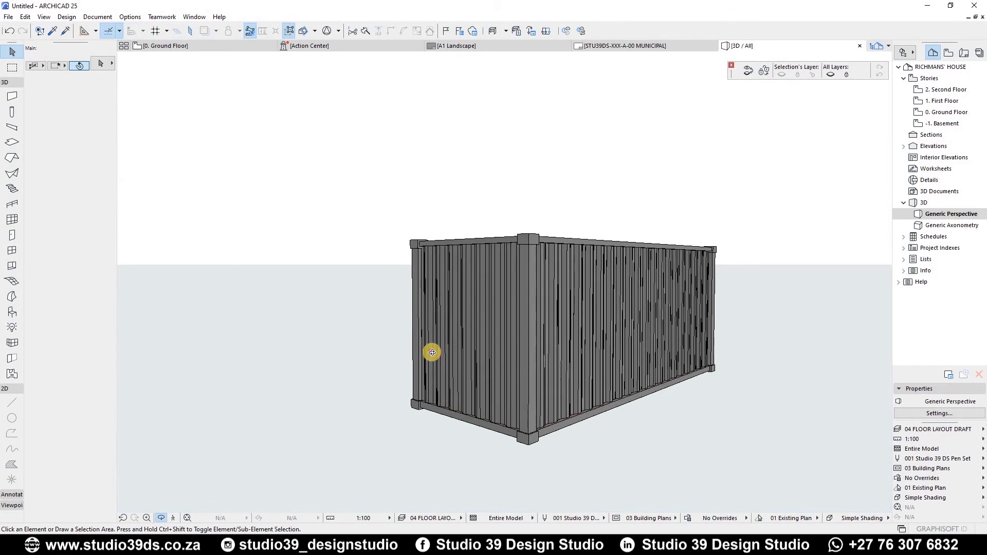
Examine the container from several sides, including where the corrugated walls meet the floor slab.
mouse_move(429, 353)
middle_mouse_down("shift")
mouse_move(617, 279)
mouse_move(639, 291)
mouse_move(514, 298)
mouse_move(359, 276)
mouse_move(414, 246)
mouse_move(378, 313)
mouse_move(387, 319)
mouse_move(212, 279)
mouse_move(223, 223)
mouse_move(262, 337)
mouse_move(344, 364)
mouse_move(429, 354)
middle_mouse_up("shift")
scroll(309, 277, "up", 5)
scroll(399, 286, "down", 5)
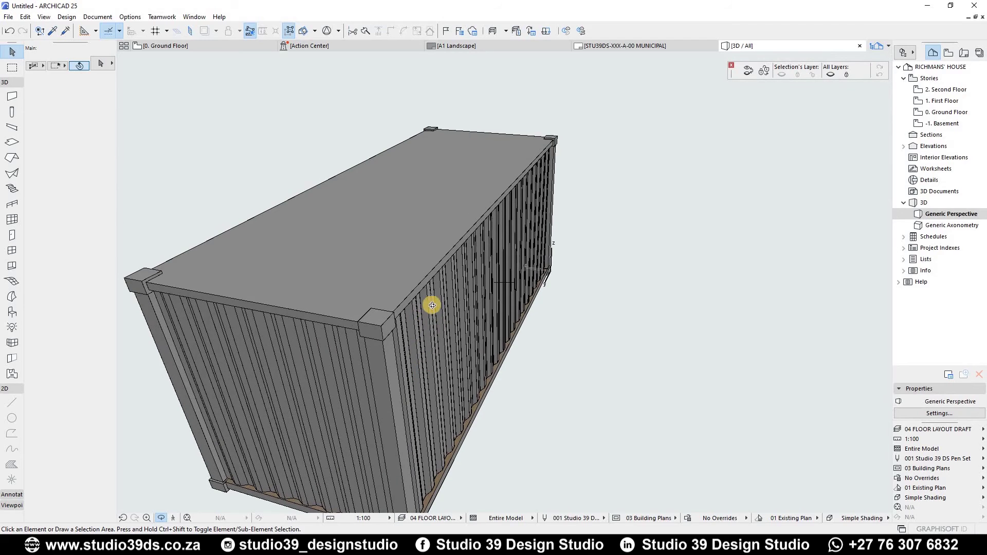
scroll(330, 423, "down", 2)
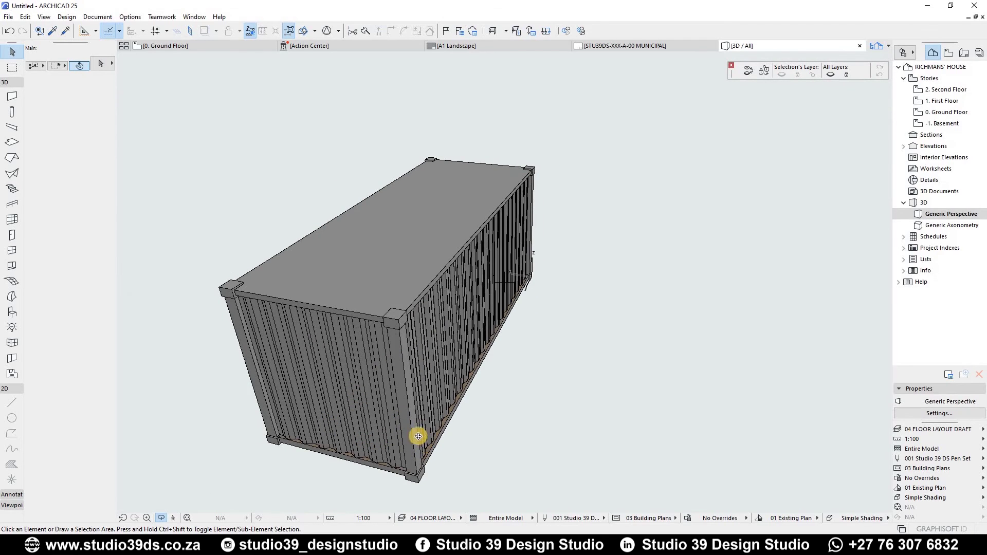
scroll(418, 435, "up", 4)
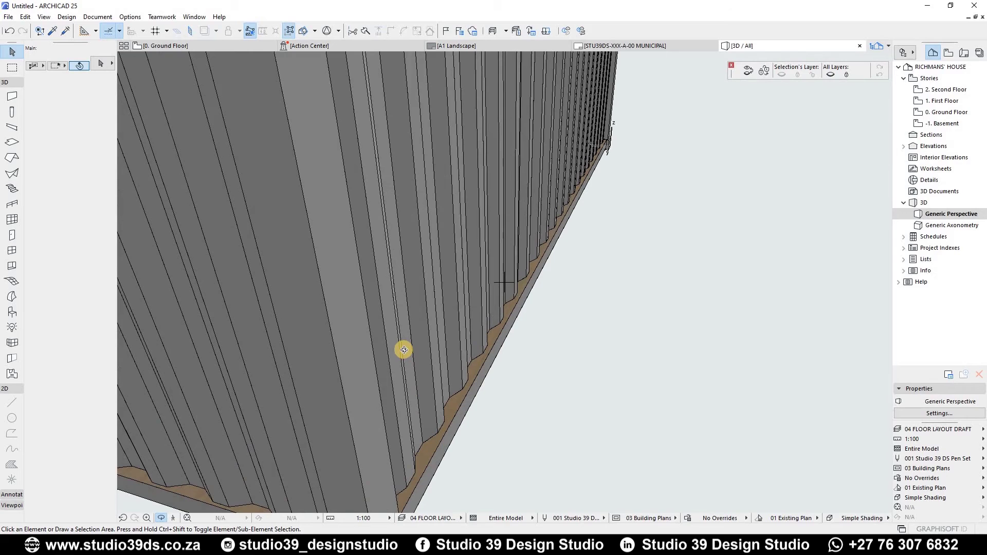
scroll(414, 357, "down", 3)
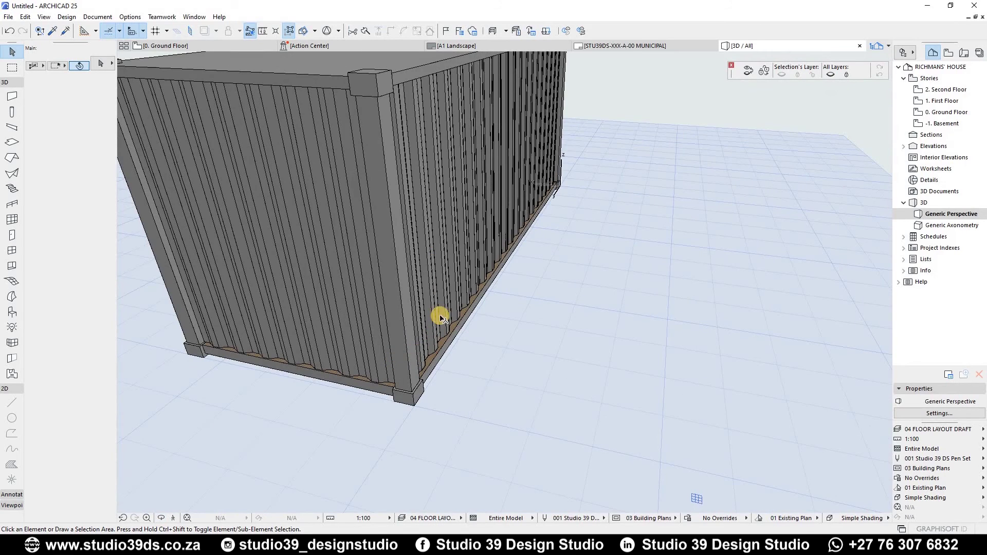
left_click(458, 375)
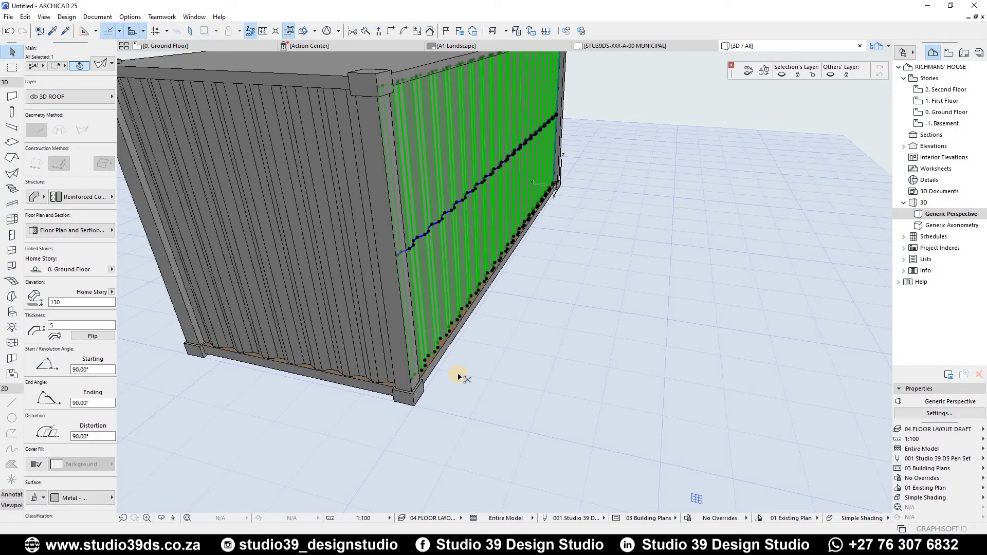
key("ctrl+e")
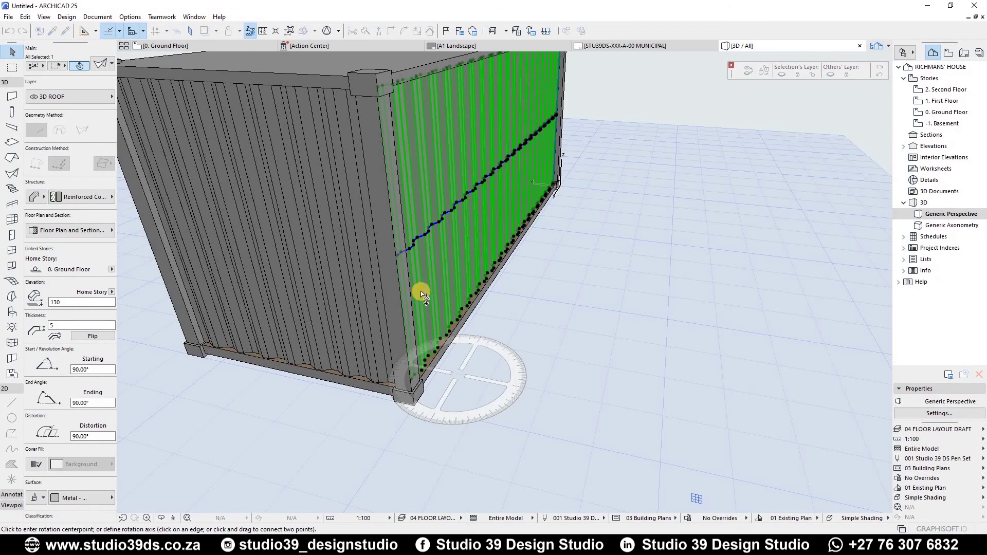
scroll(430, 414, "up", 3)
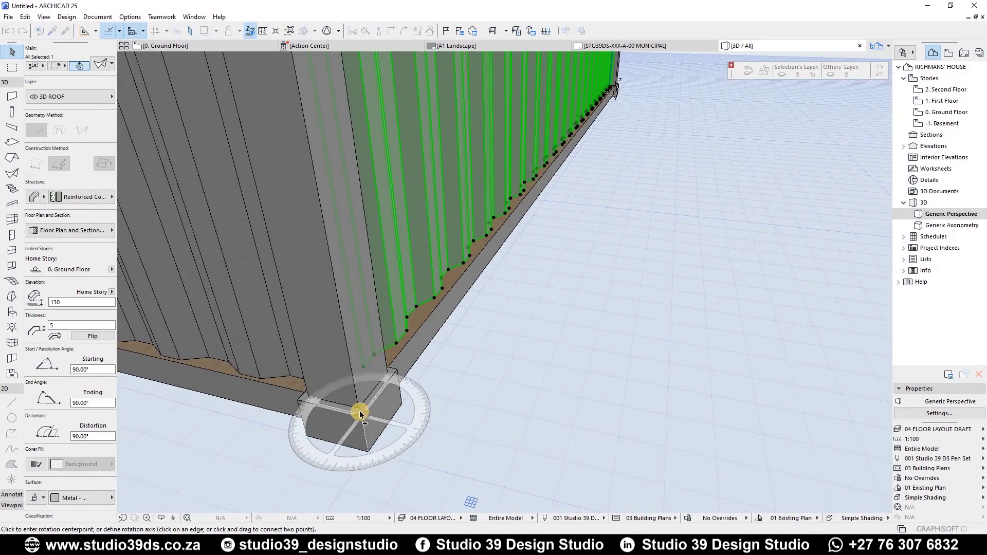
left_click(362, 412)
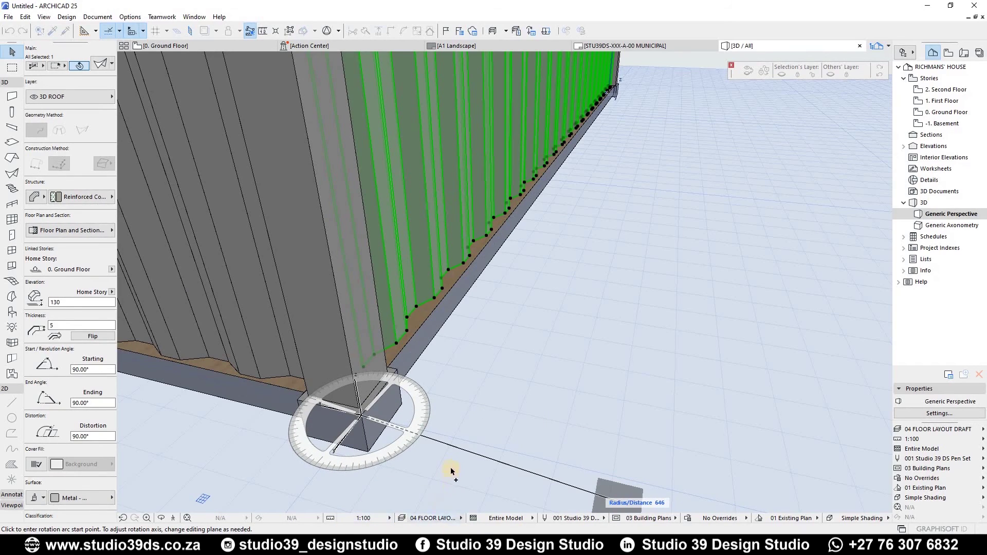
key("Escape")
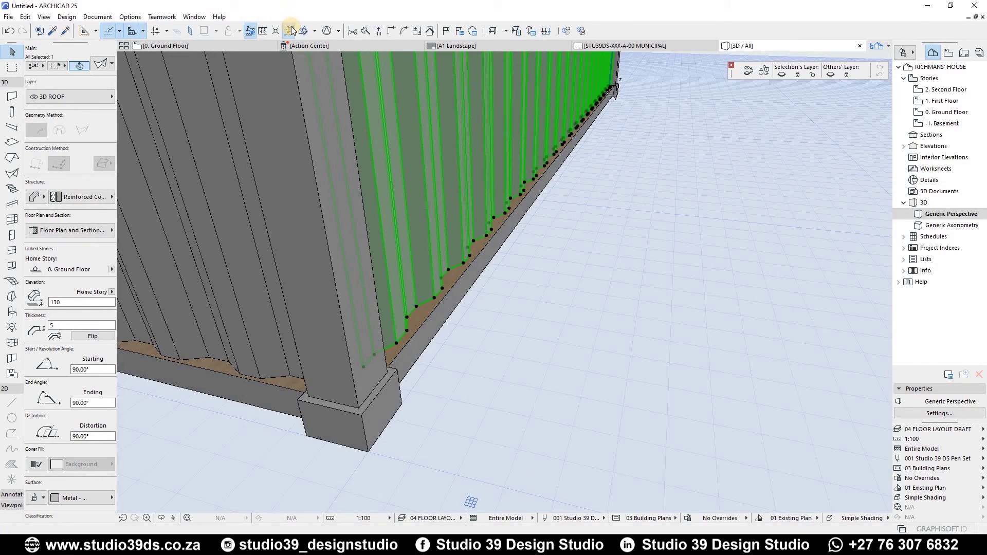
Show the 3D Visualization, Arrange Elements, Attributes, Drafting Aids and On-Screen View Options toolbars and dock them around the workspace.
right_click(292, 28)
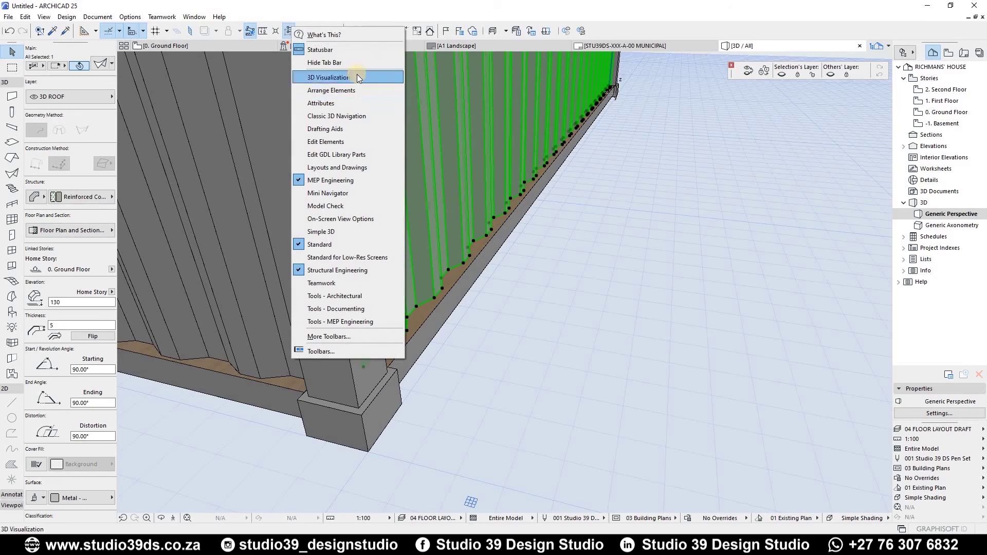
left_click(357, 78)
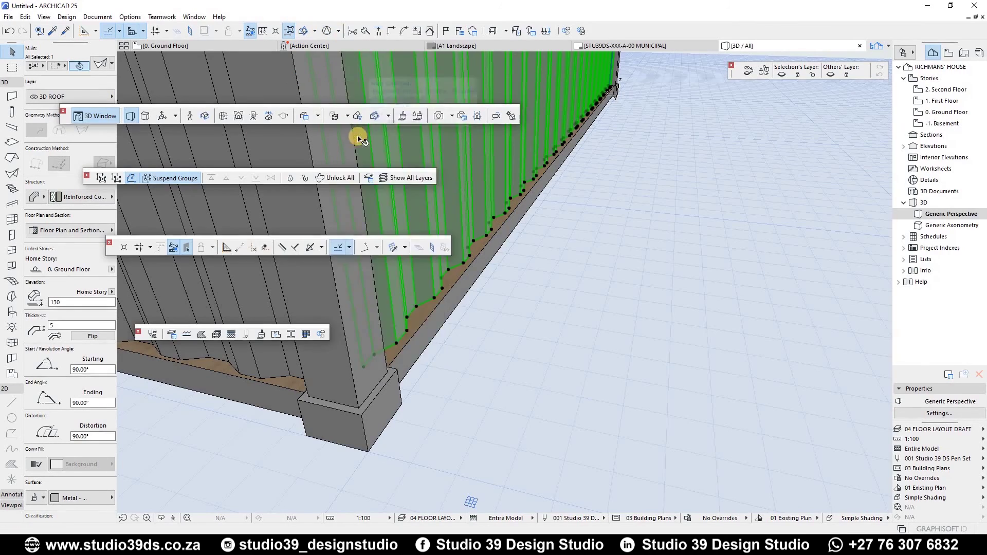
right_click(331, 27)
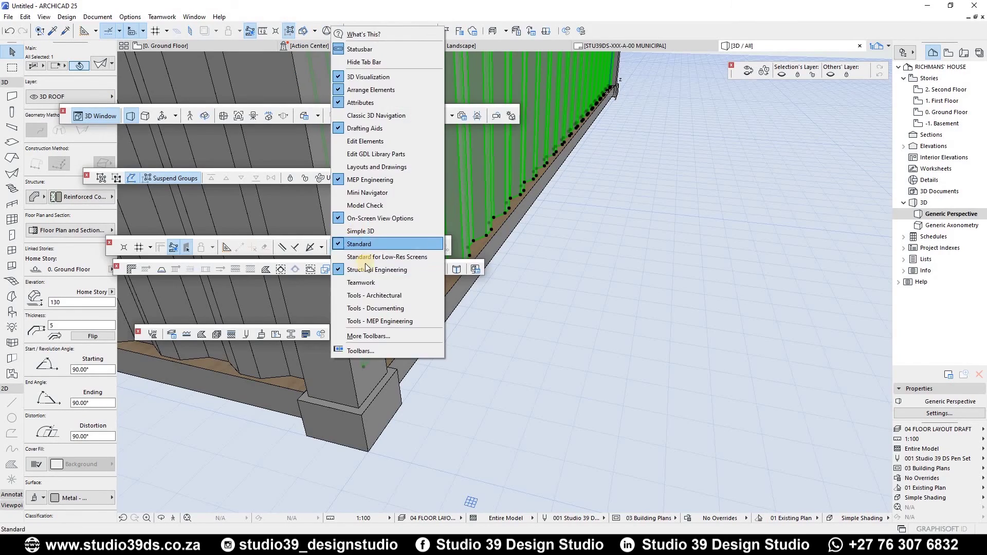
left_click_drag(63, 115, 309, 48)
left_click_drag(88, 180, 452, 48)
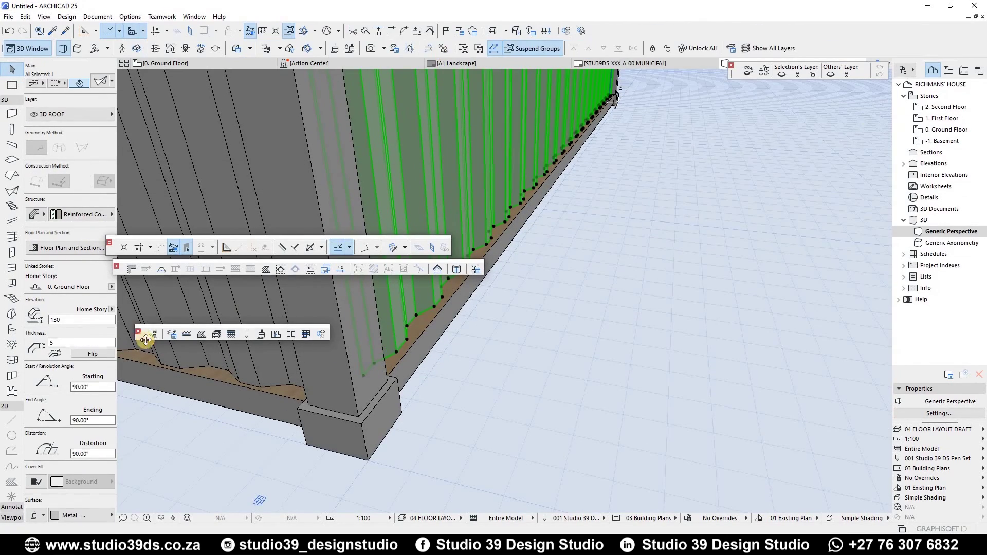
left_click_drag(140, 337, 600, 31)
right_click(345, 516)
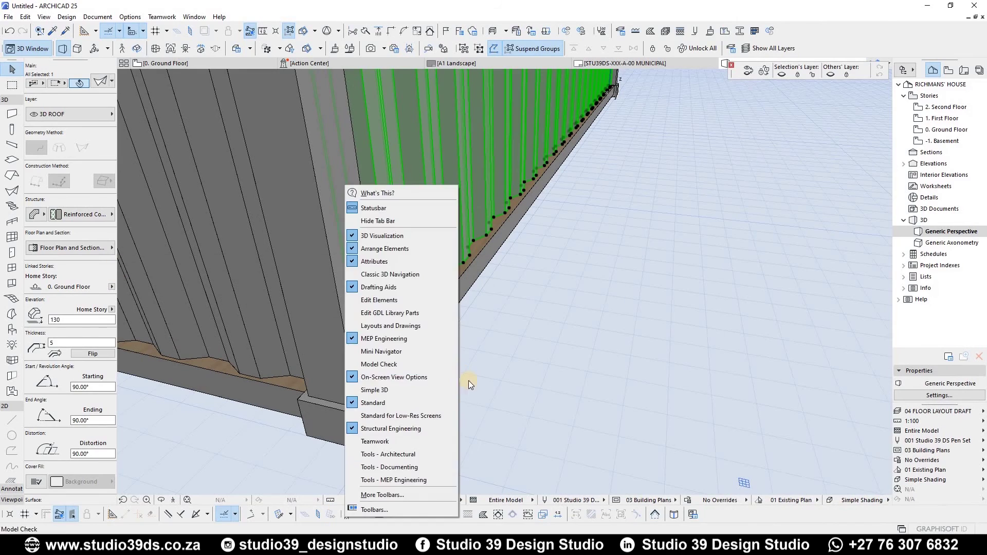
left_click(468, 383)
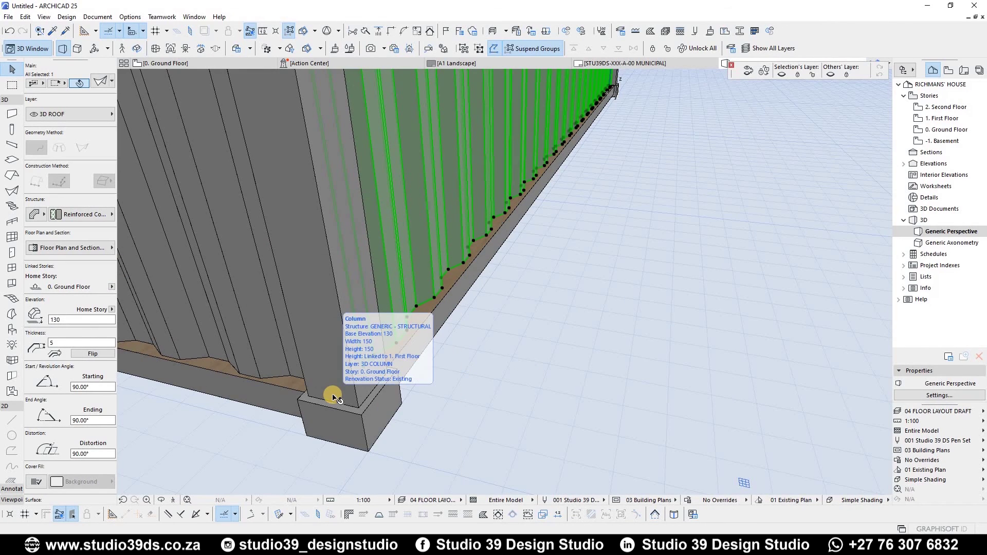
Rotate a copy of the long-side corrugated shell 90° outward about the bottom corner fitting so it lies flat beside the container.
key("ctrl+e")
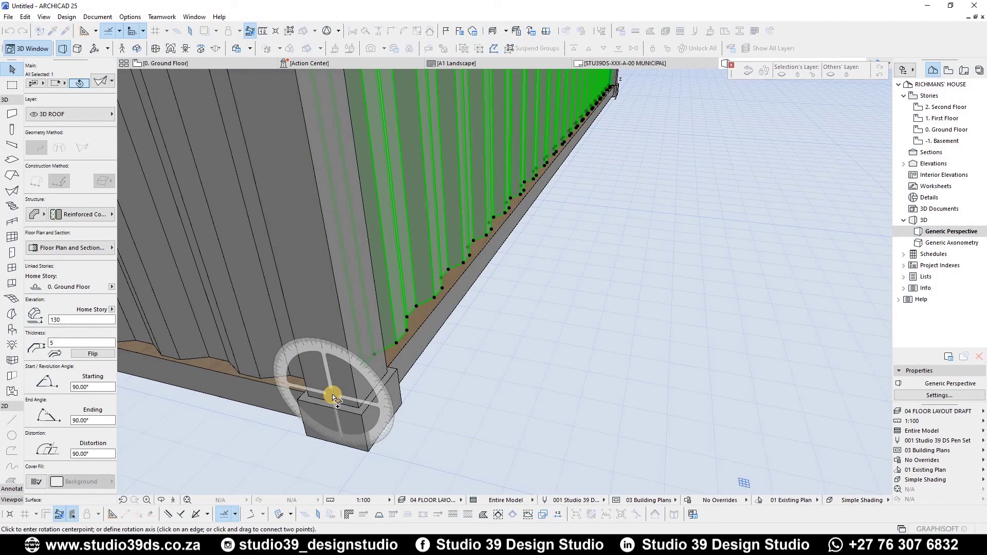
scroll(512, 373, "down", 3)
scroll(430, 391, "up", 2)
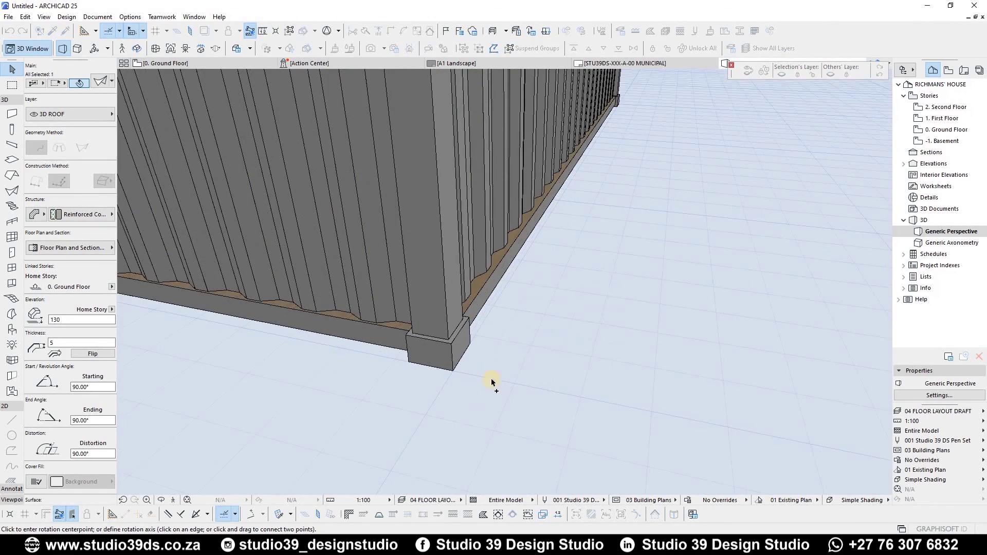
left_click(450, 344)
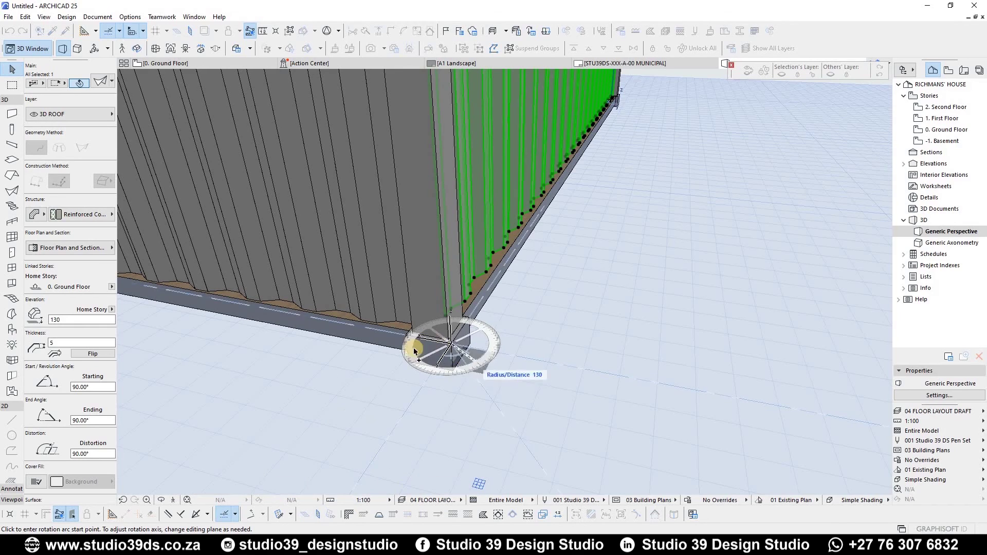
left_click(317, 514)
key("Tab")
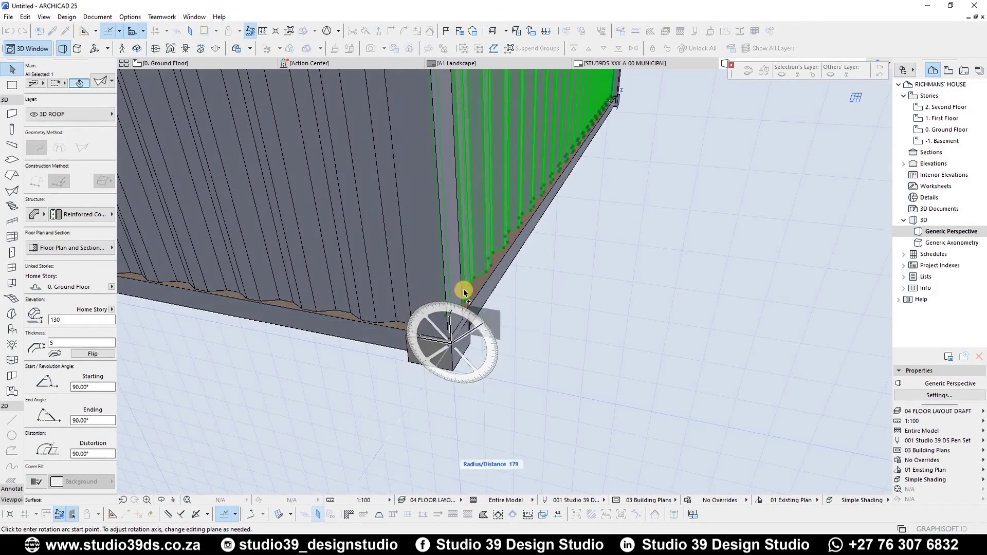
scroll(489, 269, "up", 3)
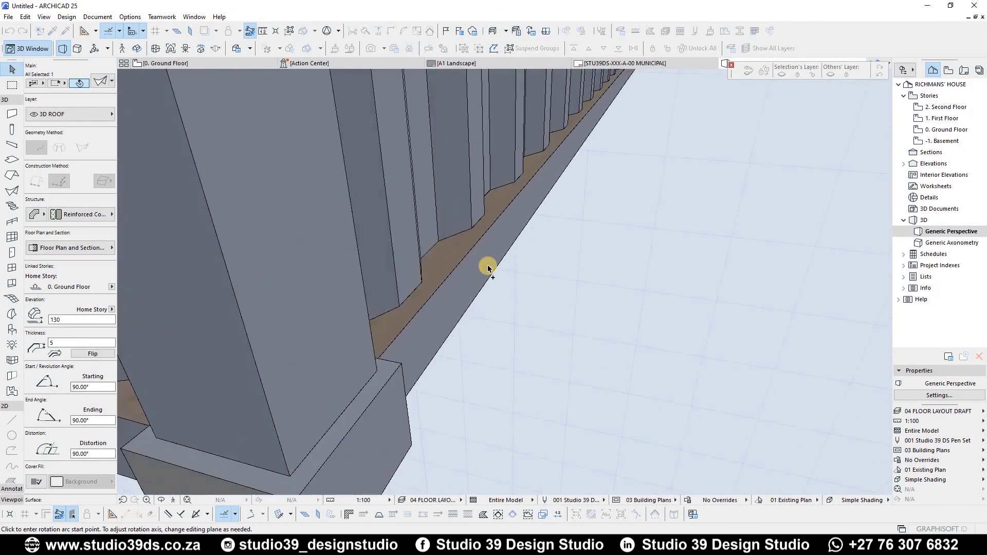
scroll(457, 276, "down", 3)
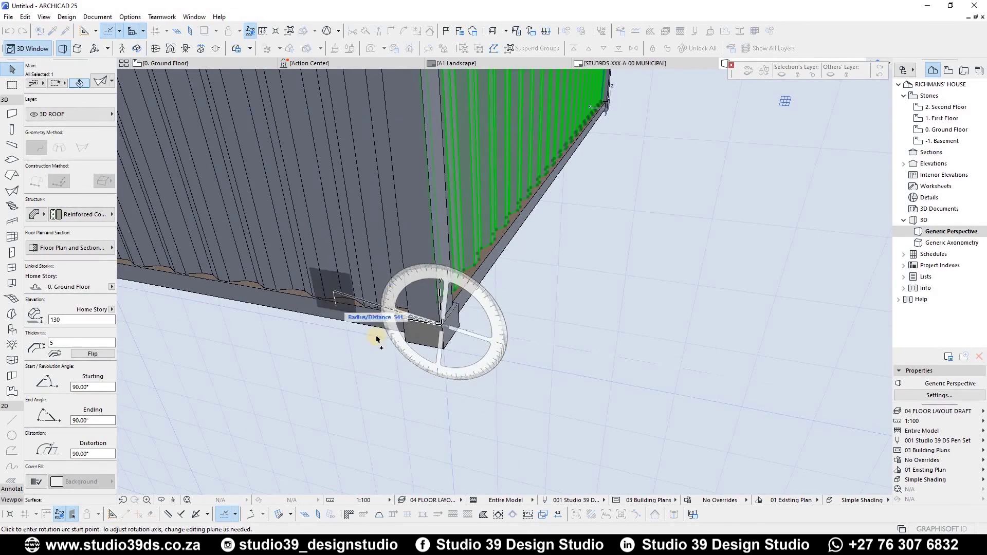
left_click(320, 515)
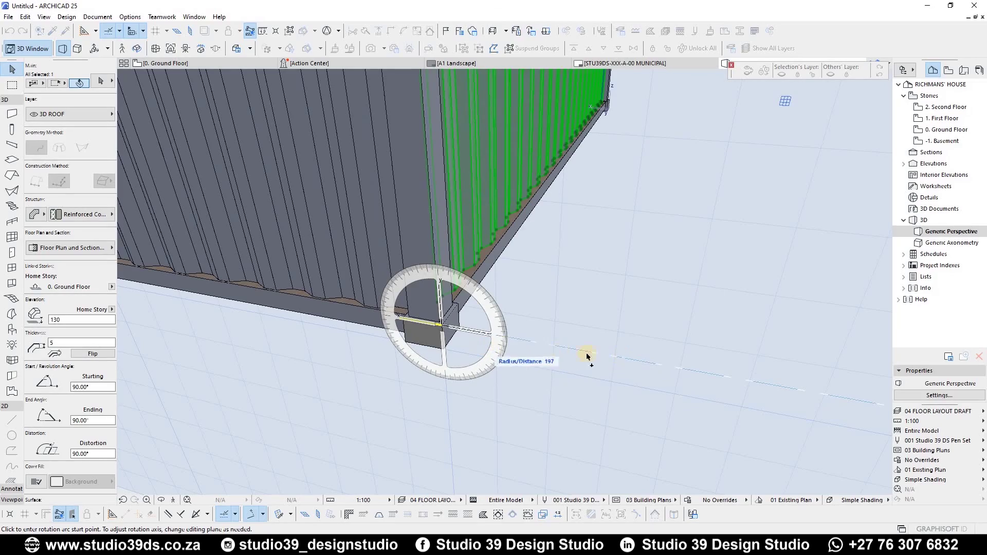
left_click(619, 398)
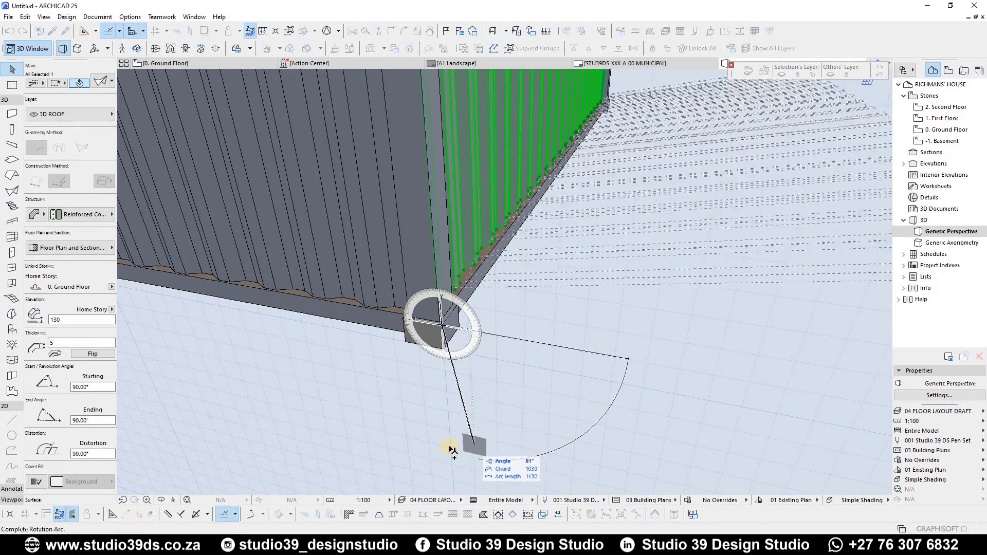
key("shift")
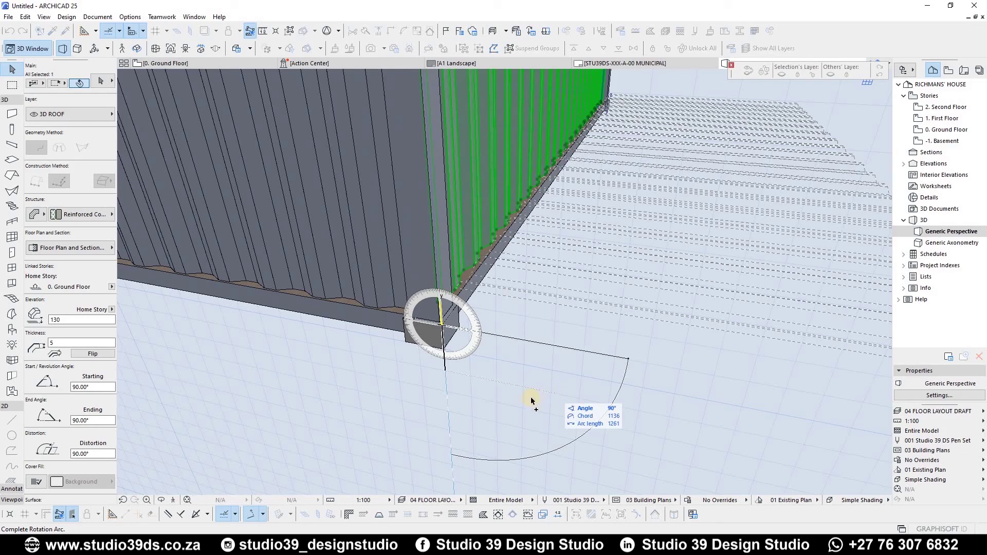
left_click(466, 411)
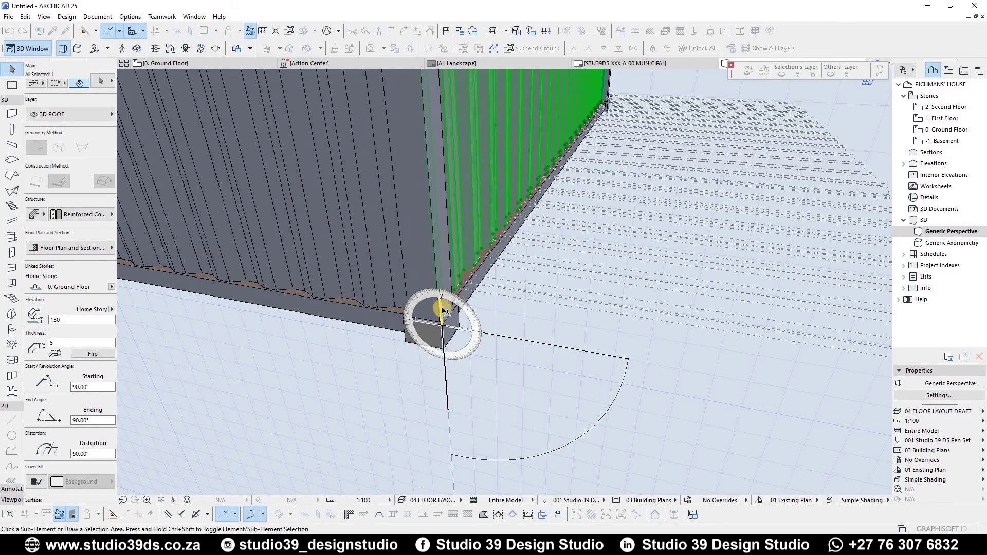
scroll(429, 319, "down", 5)
In the Ground Floor plan, cut a roughly square hole about 1600 mm across in the middle of the flat shell copy.
key("F2")
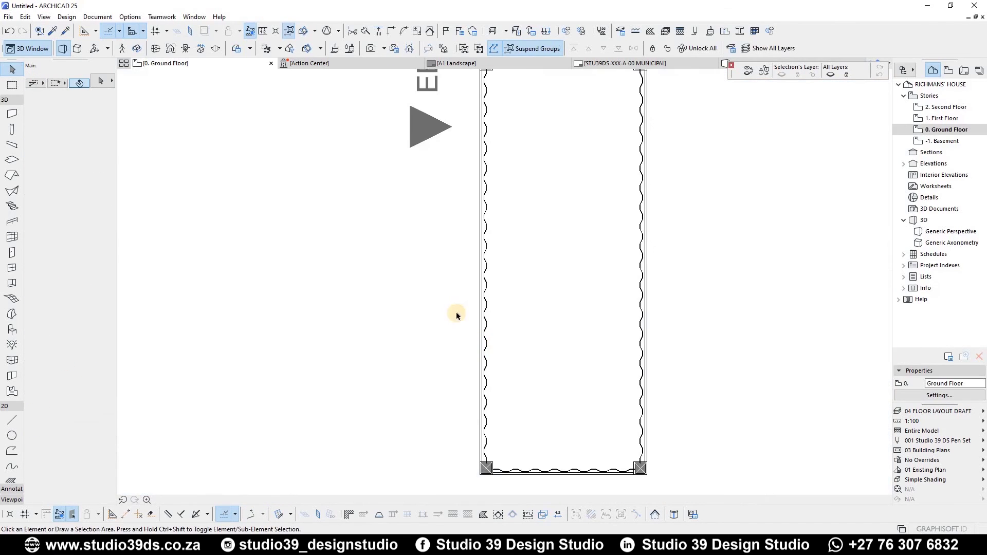
scroll(449, 314, "down", 5)
scroll(442, 318, "up", 3)
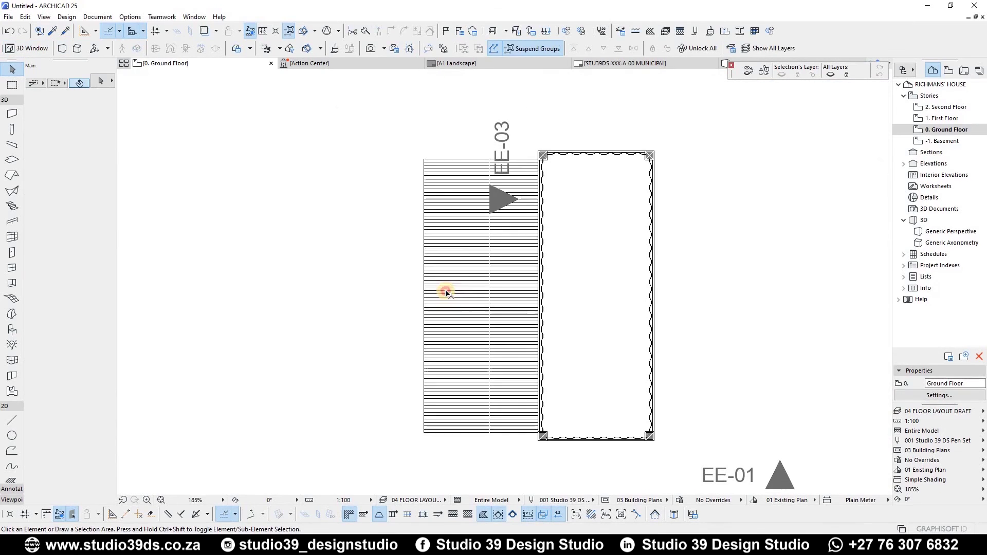
key("ctrl+a")
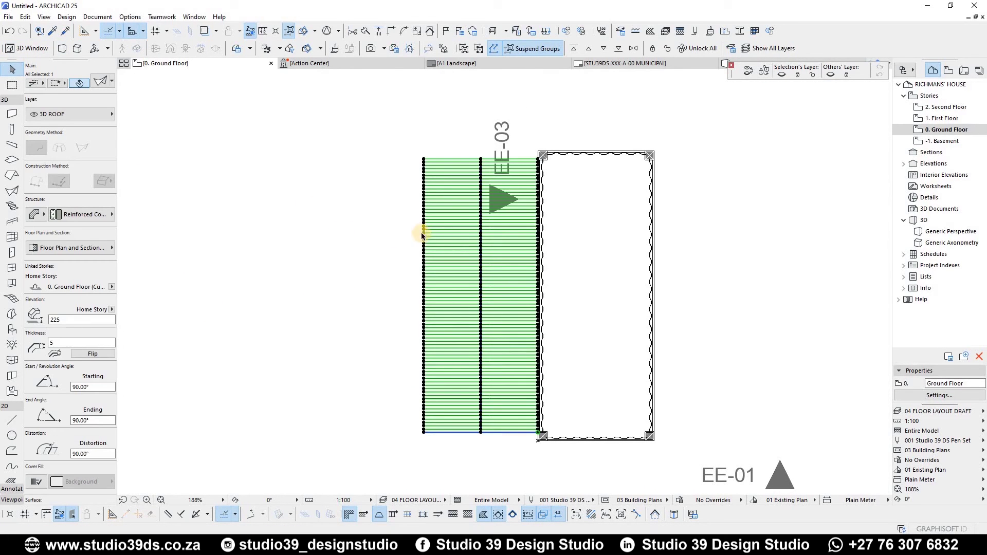
right_click(575, 317)
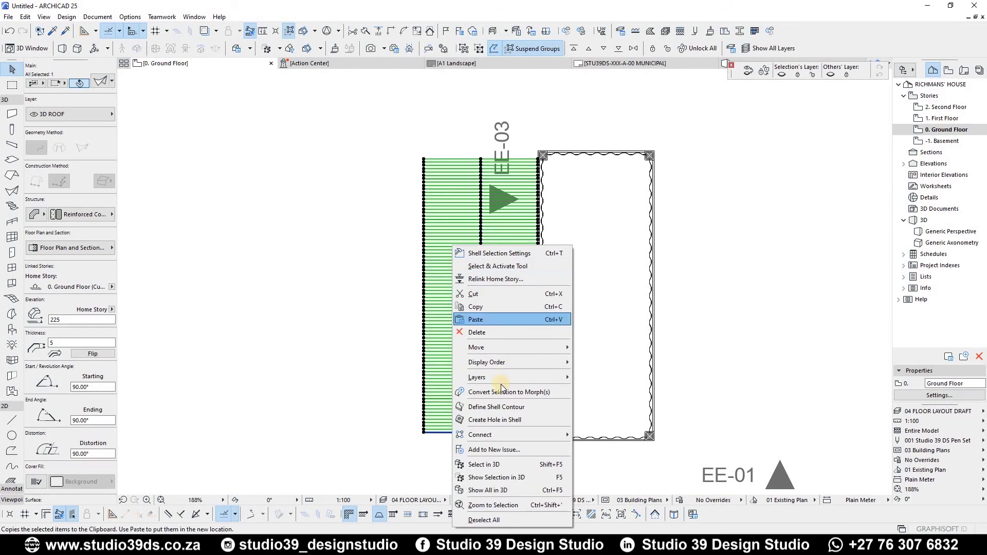
left_click(481, 420)
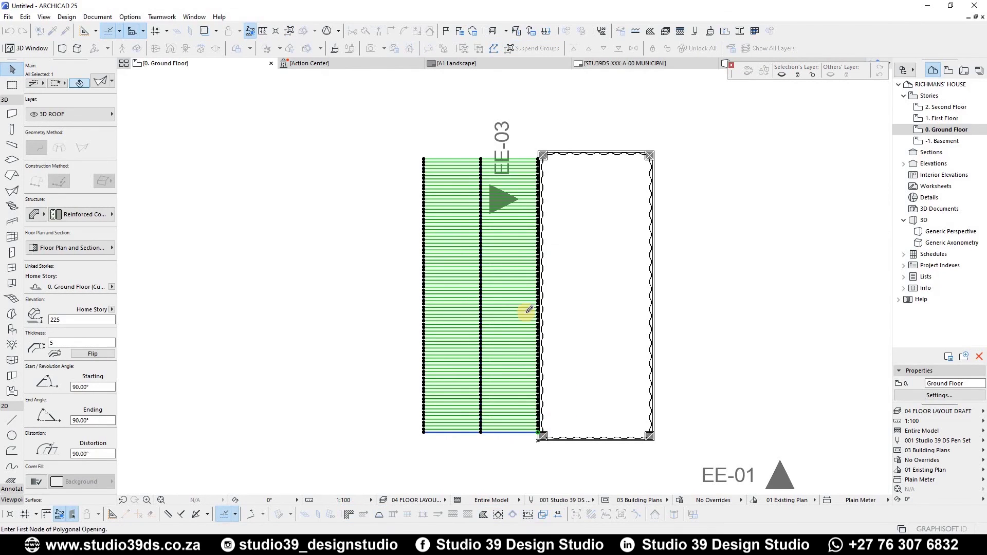
left_click(526, 311)
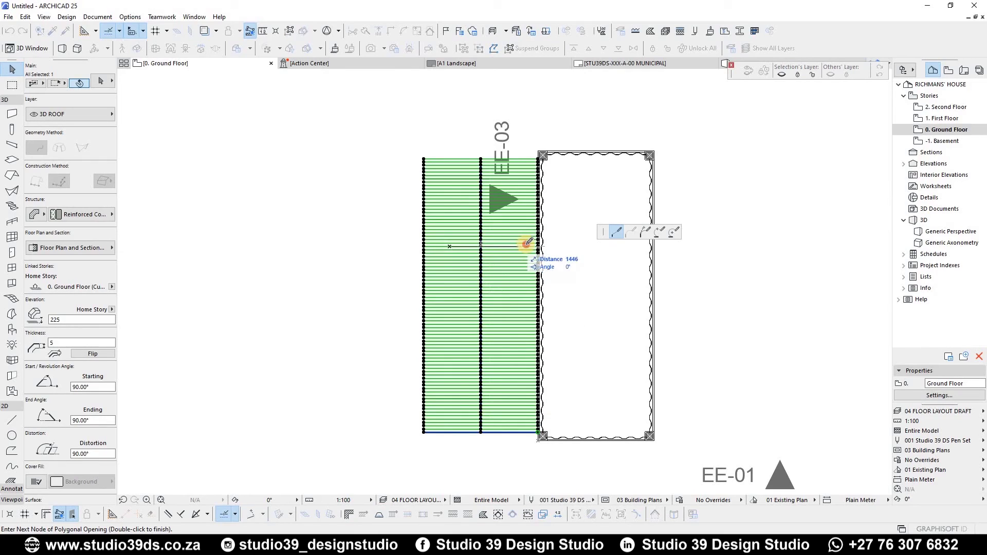
left_click(526, 324)
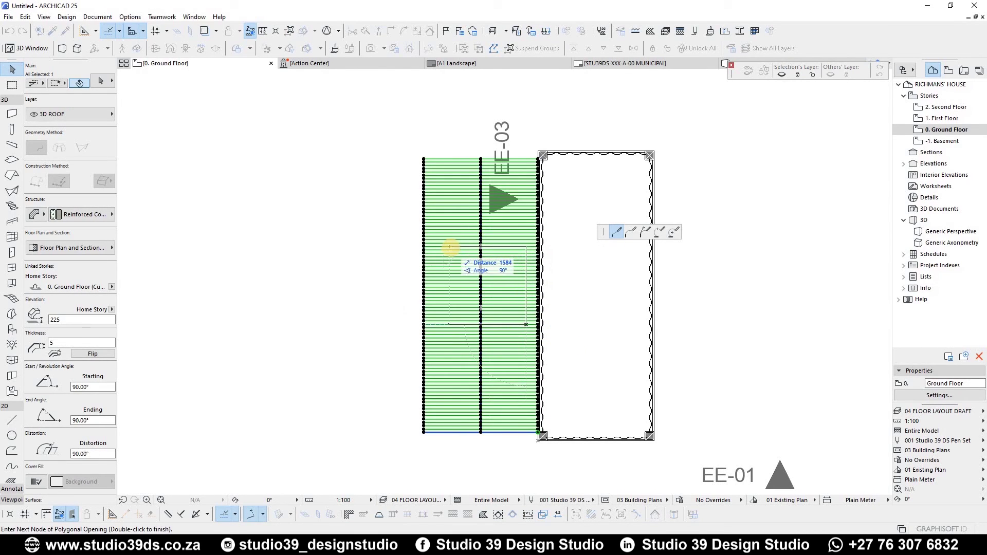
double_click(451, 250)
left_click(320, 333)
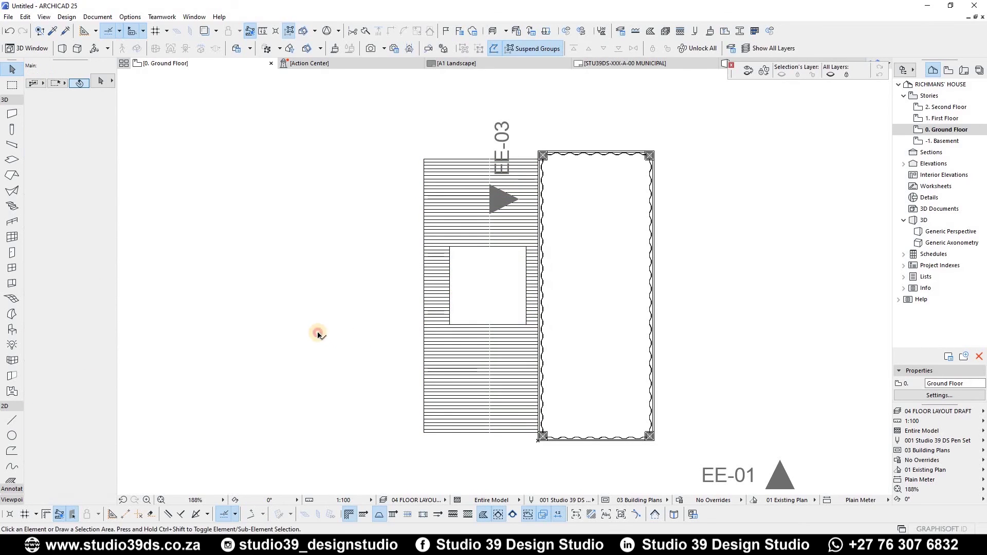
In the 3D perspective, delete the original upright shell on the container's long side.
key("F3")
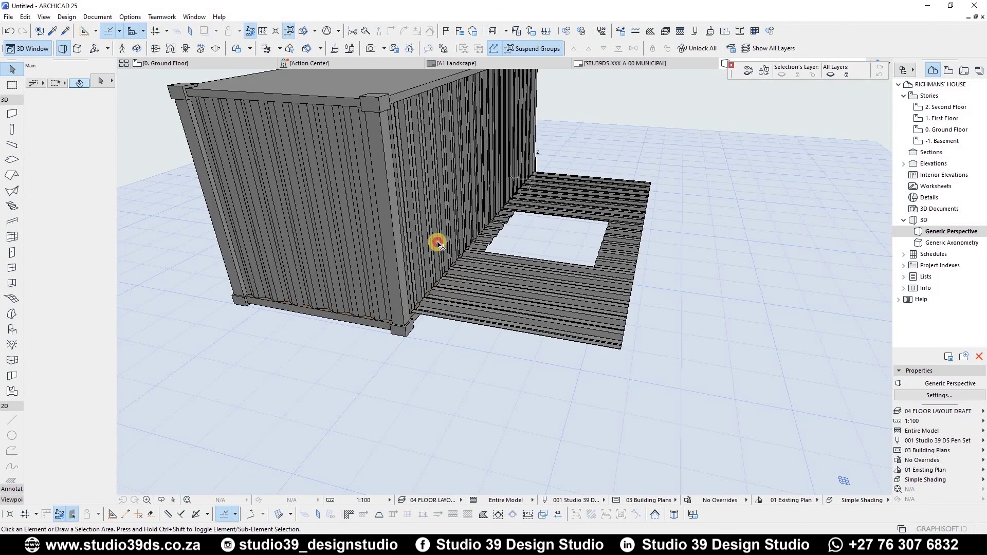
left_click(437, 243)
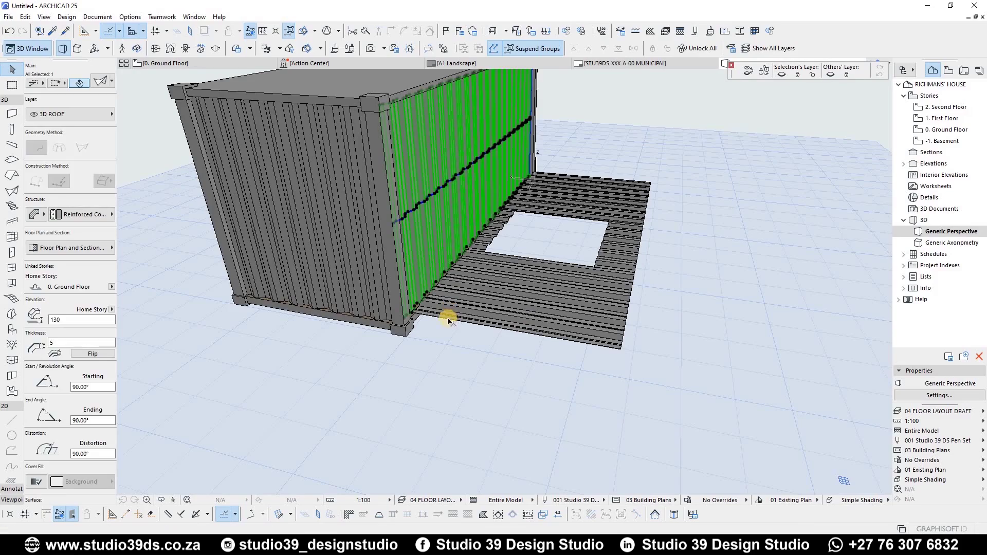
key("Delete")
Rotate the flat shell with the hole back upright about the bottom corner fitting to close the container's long side.
left_click(456, 315)
middle_click_drag(488, 266, 383, 233, "shift")
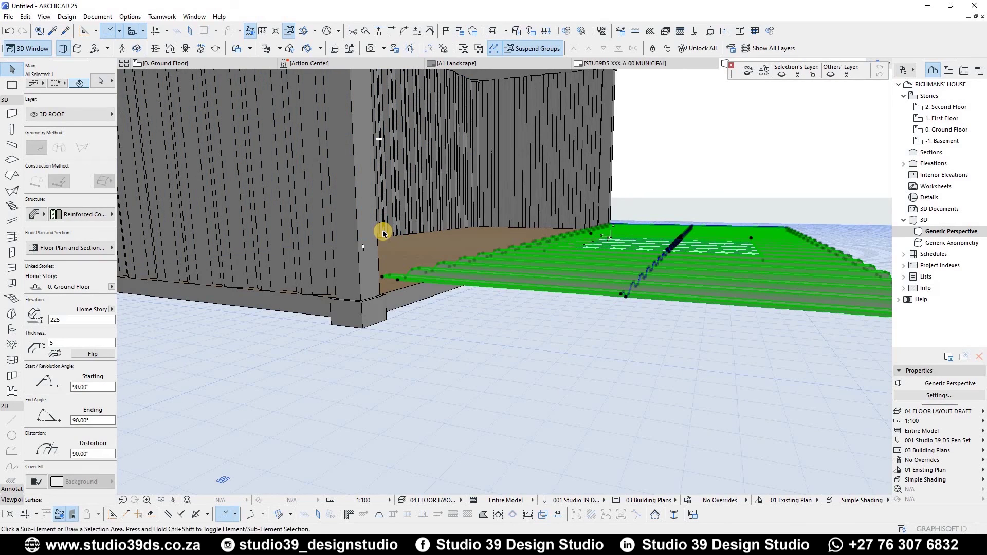
key("ctrl+e")
middle_click_drag(340, 292, 443, 471, "shift")
left_click(422, 437)
left_click(587, 477)
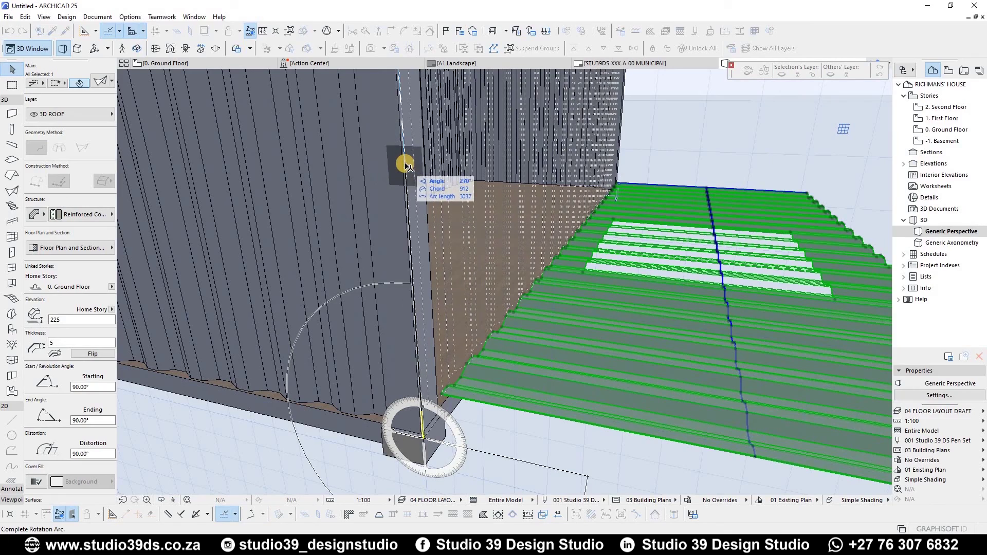
left_click(440, 231)
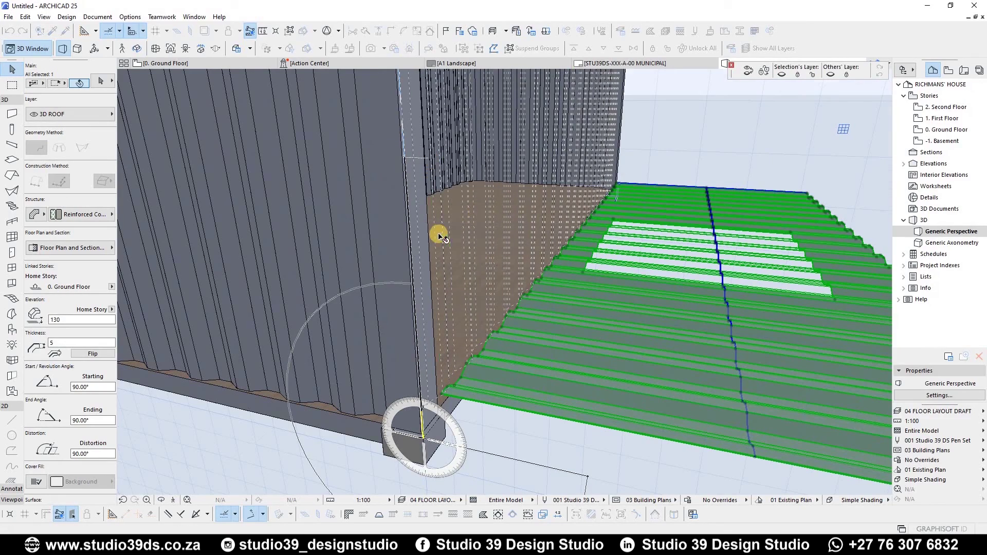
scroll(427, 198, "down", 2)
middle_click_drag(428, 189, 570, 354, "shift")
scroll(571, 355, "down", 2)
middle_click_drag(610, 154, 645, 330)
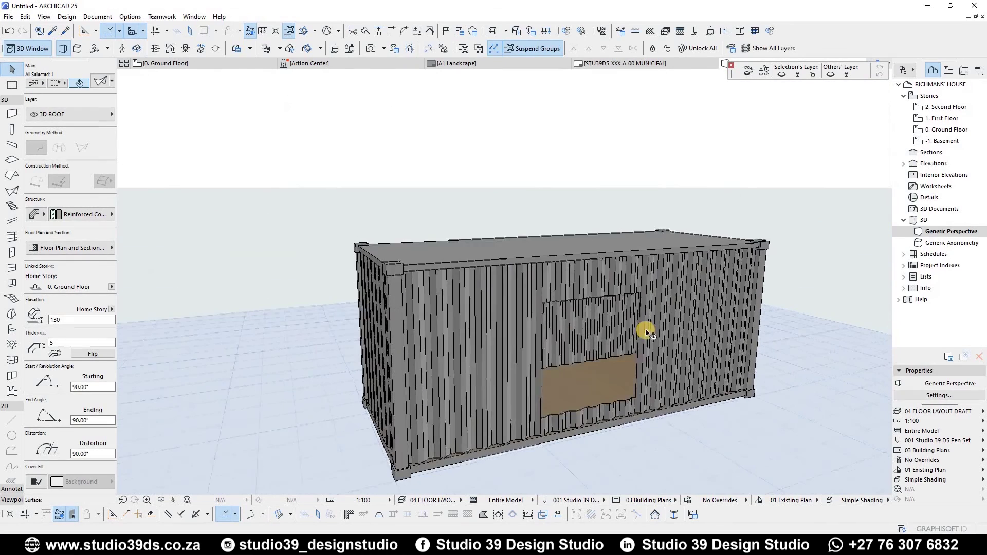
Try to reshape the hole in the upright long-side shell from its upper corner node.
left_click(626, 295)
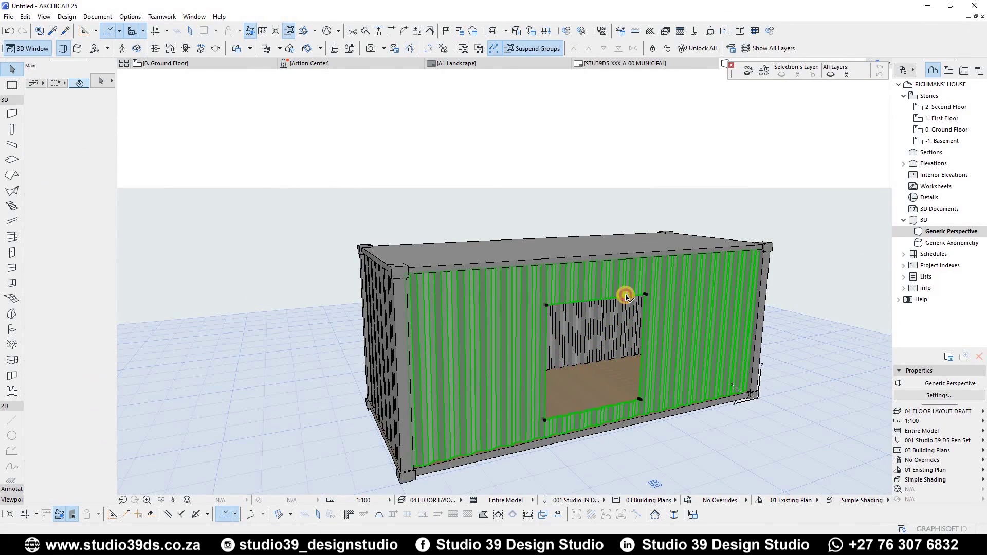
left_click(647, 289)
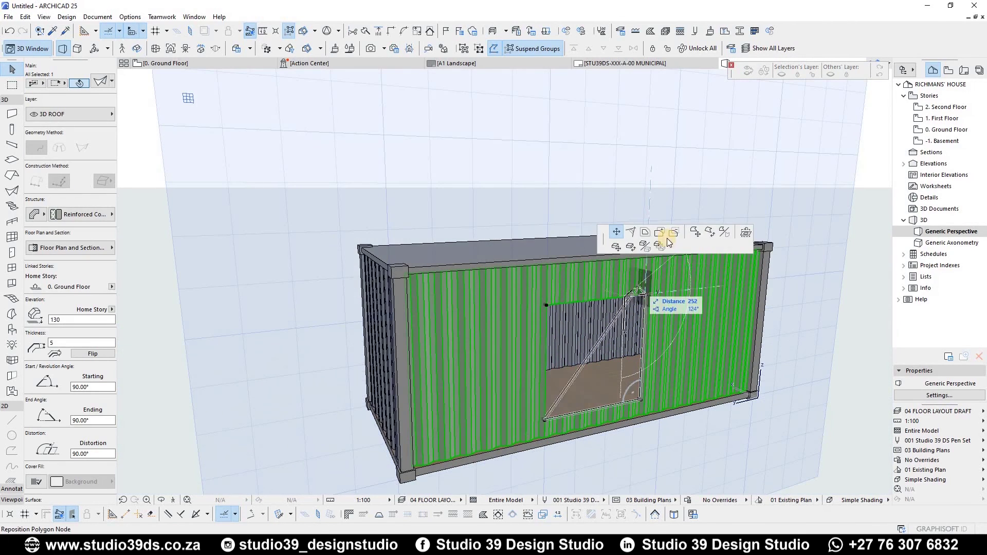
left_click(647, 233)
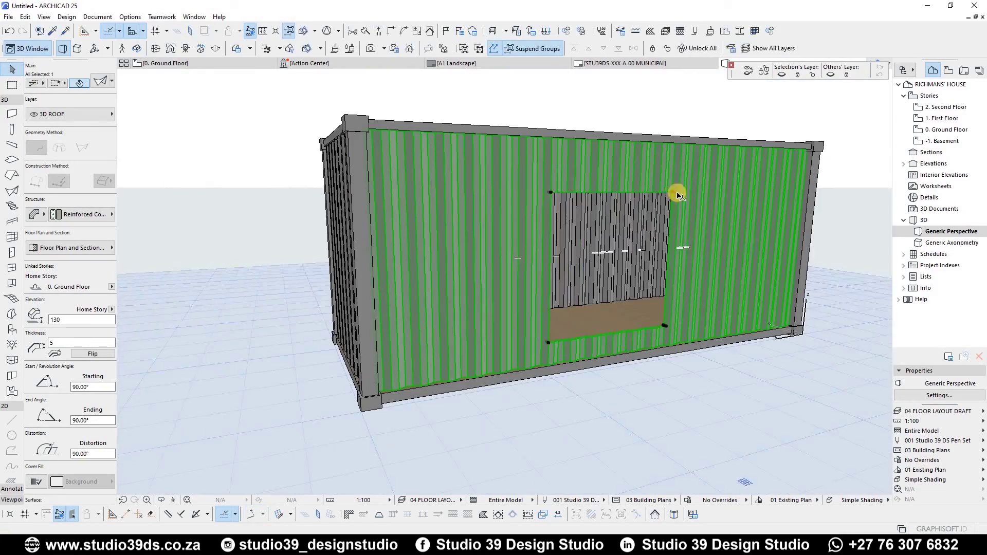
left_click(674, 192)
left_click(673, 232)
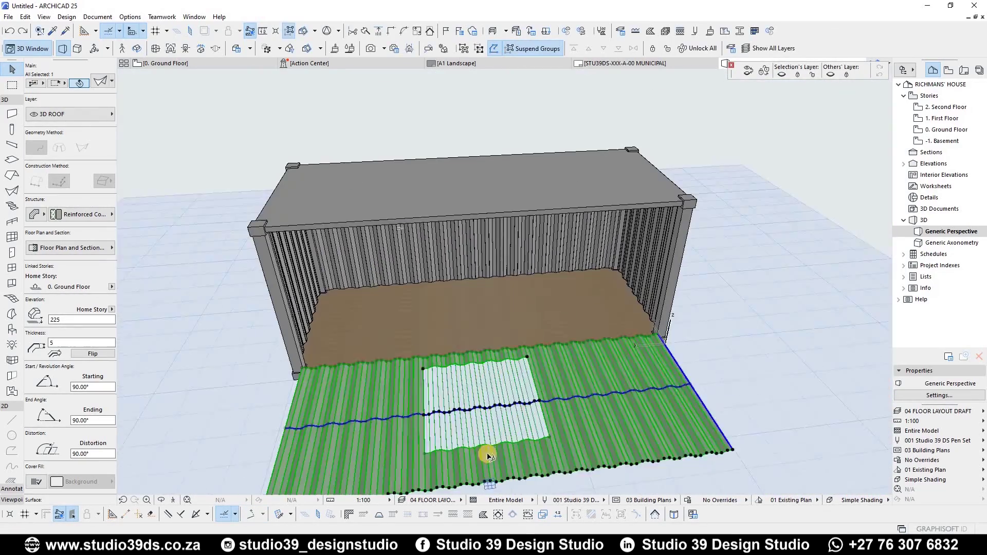
Enlarge the hole to nearly full wall height while the shell lies flat, and stand the shell upright again on the long side.
left_click(527, 357)
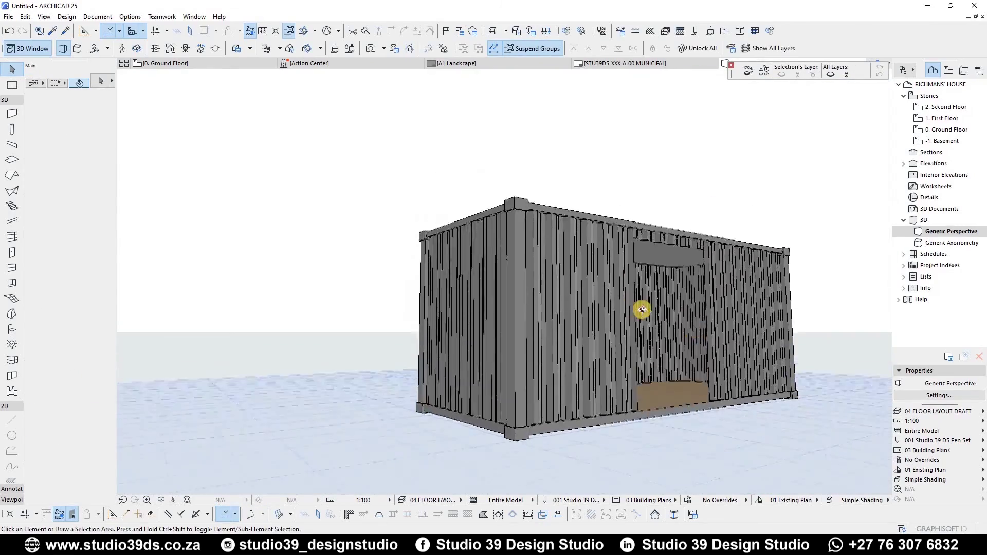
middle_click_drag(641, 308, 728, 340, "shift")
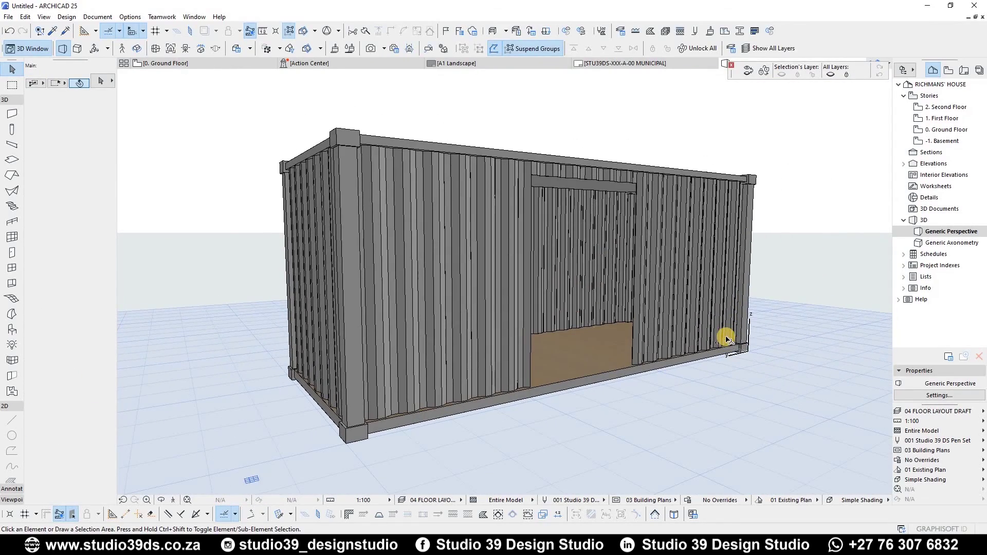